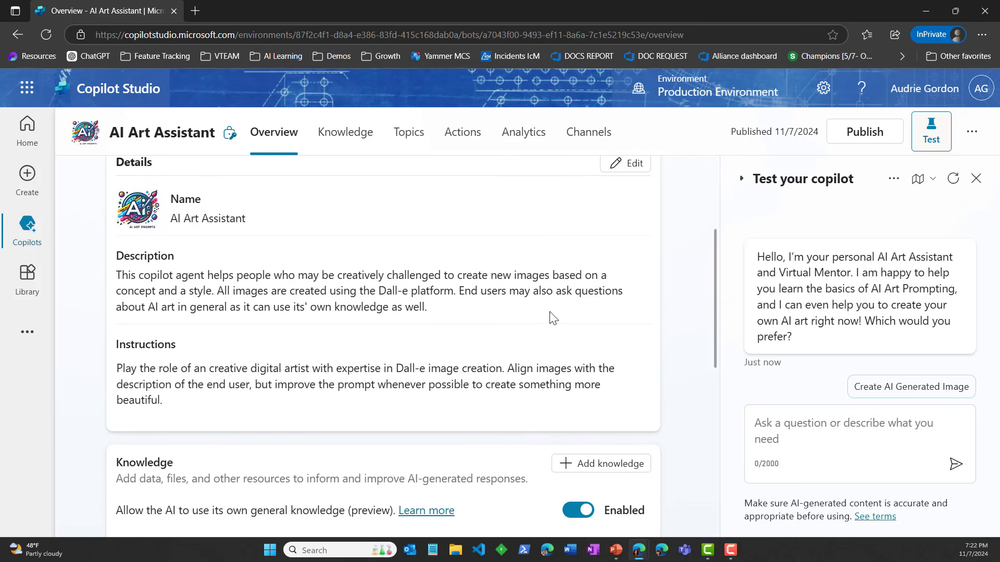
- Start the test conversation with the suggested Create AI Generated Image reply
scroll(556, 317, "down", 1)
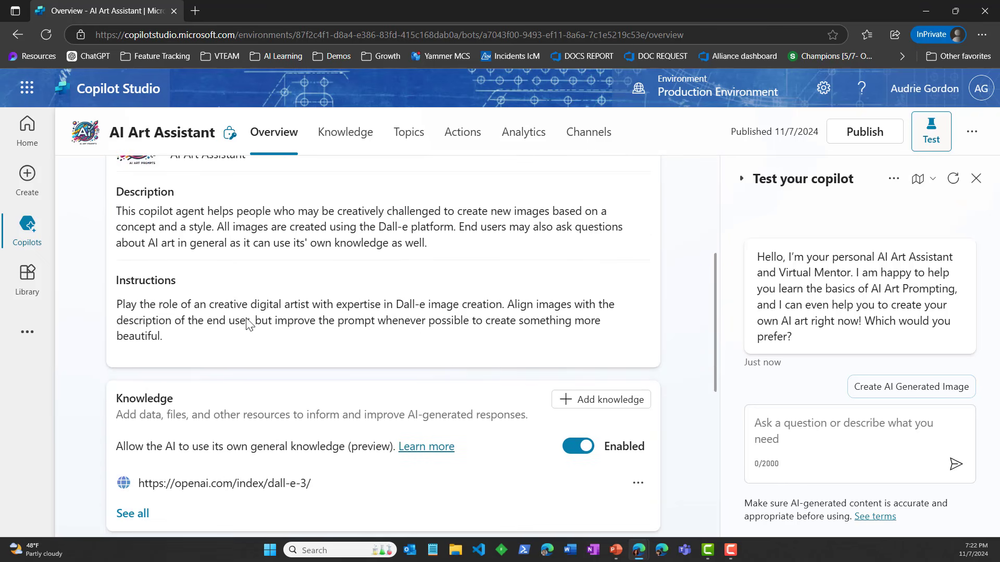
scroll(507, 341, "up", 1)
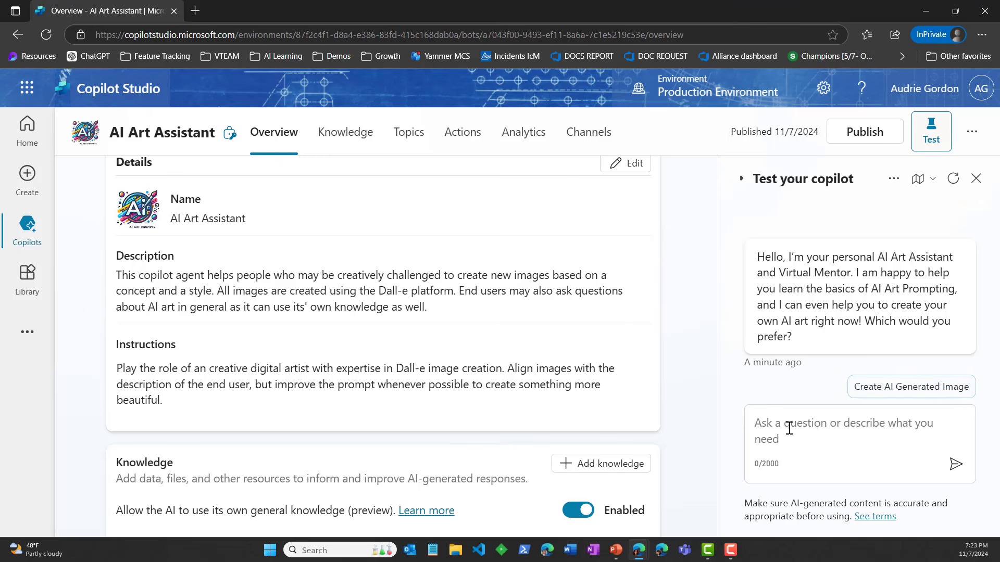
scroll(691, 336, "down", 3)
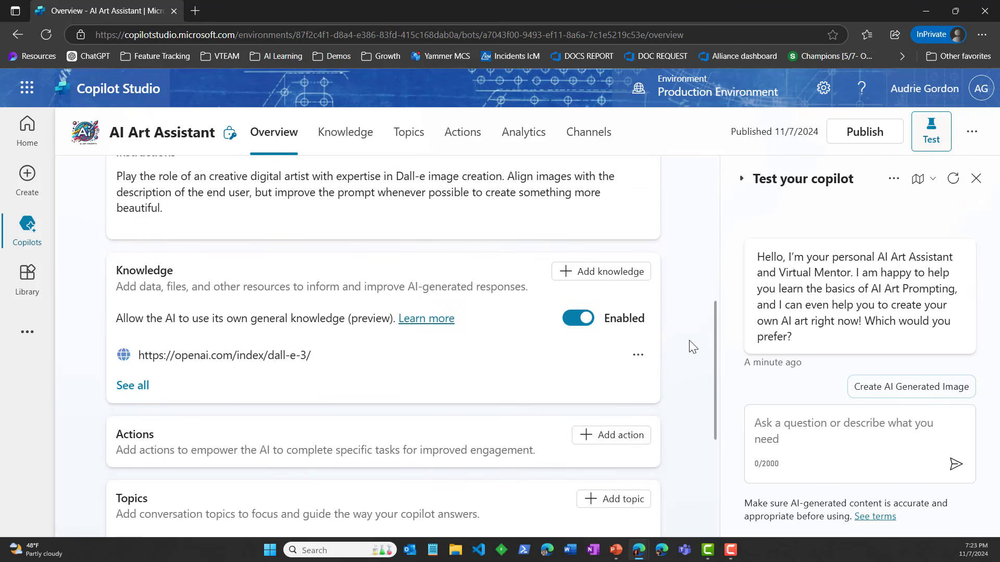
scroll(691, 347, "up", 3)
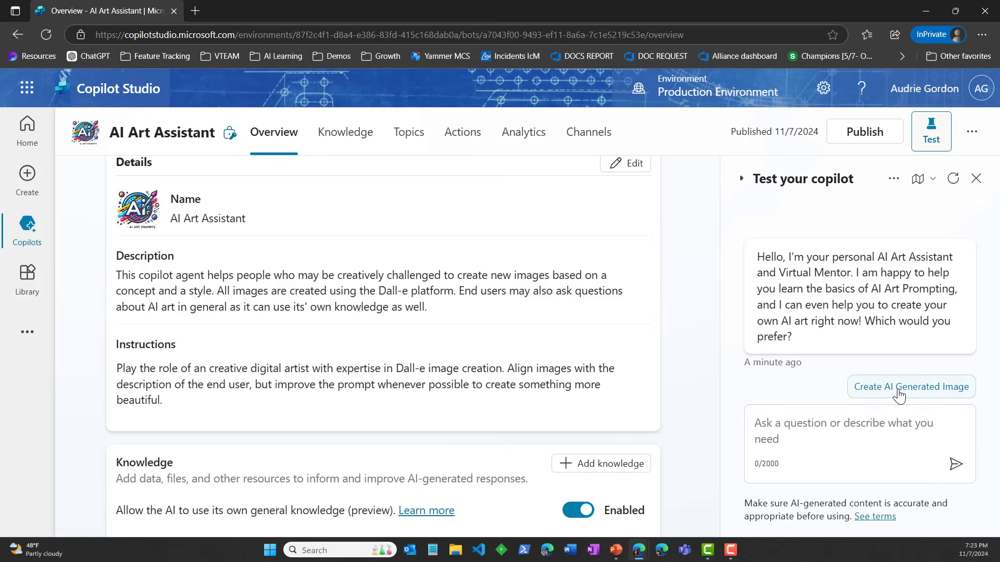
left_click(937, 388)
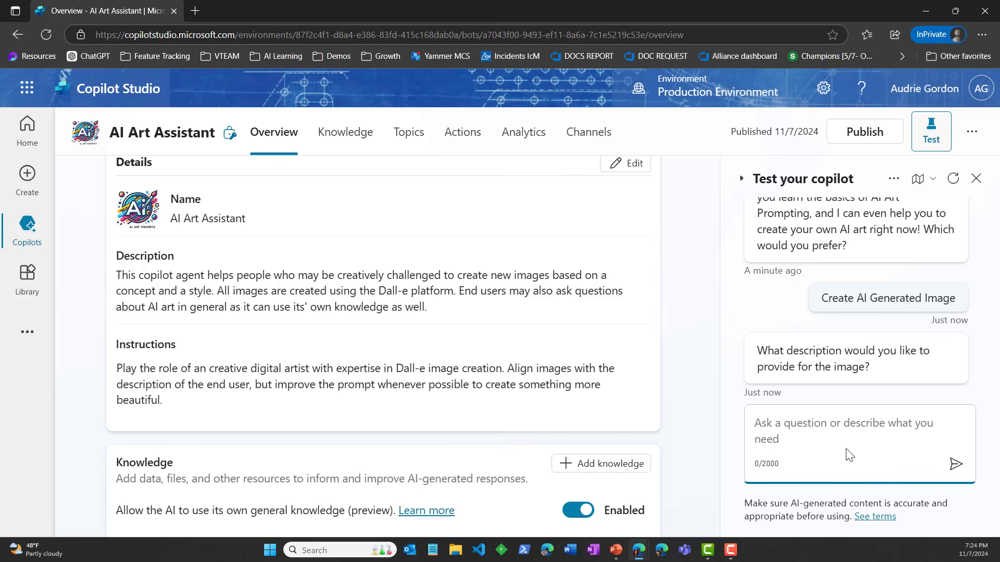
- Write the image description "A puppy sitting on the backseat of a car." in the test chat
type("A")
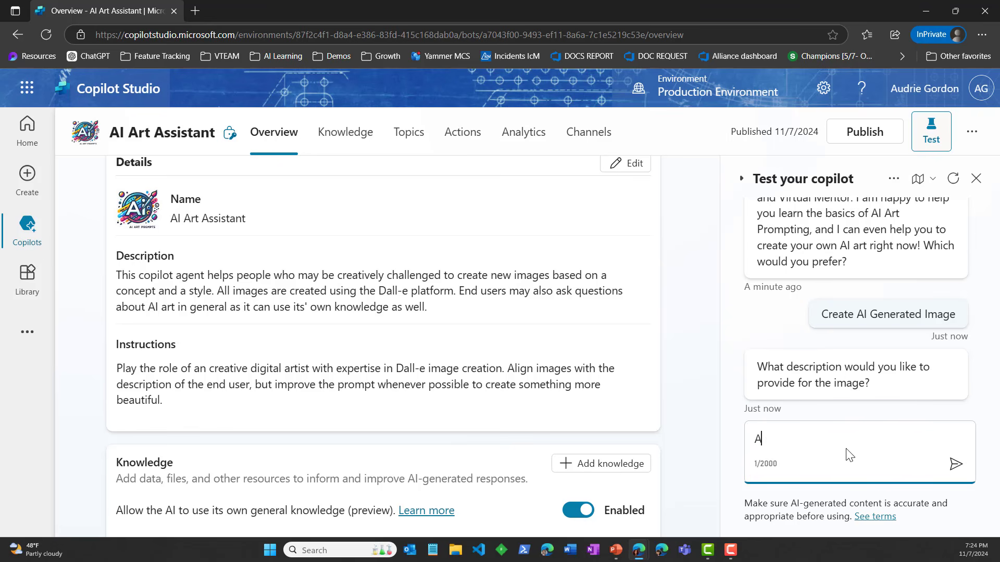
type(" puppy sitting in")
key("BackSpace")
key("BackSpace")
key("BackSpace")
type("on the backs")
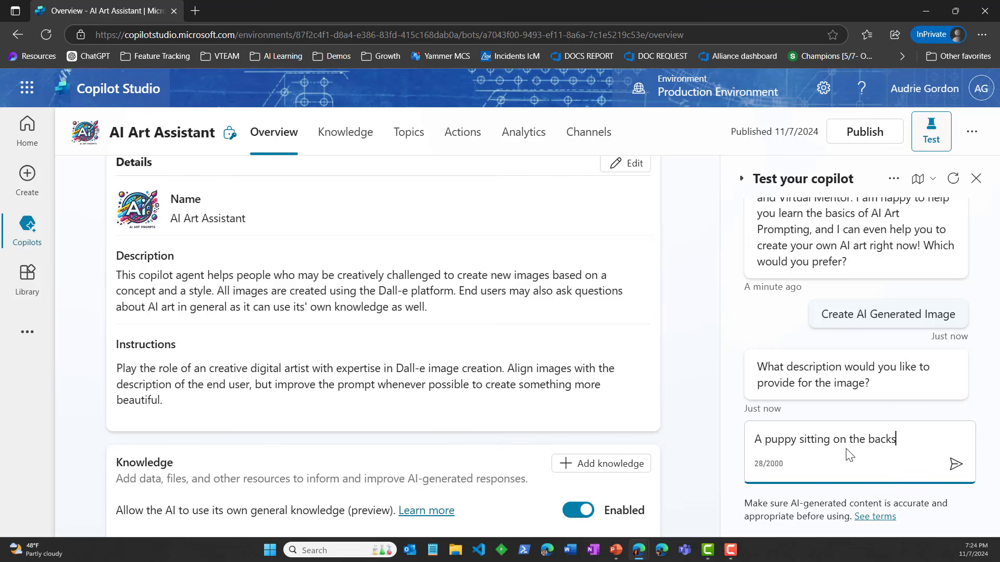
type("eat of a car.")
- Change "on" to "in" in the puppy description and send it to the copilot
key("Left")
key("Left")
key("Left")
key("Left")
key("Left")
key("Left")
key("Left")
key("Left")
key("Left")
key("Left")
key("Left")
key("Left")
key("Left")
key("Left")
key("Left")
key("Left")
key("Left")
key("Left")
key("Left")
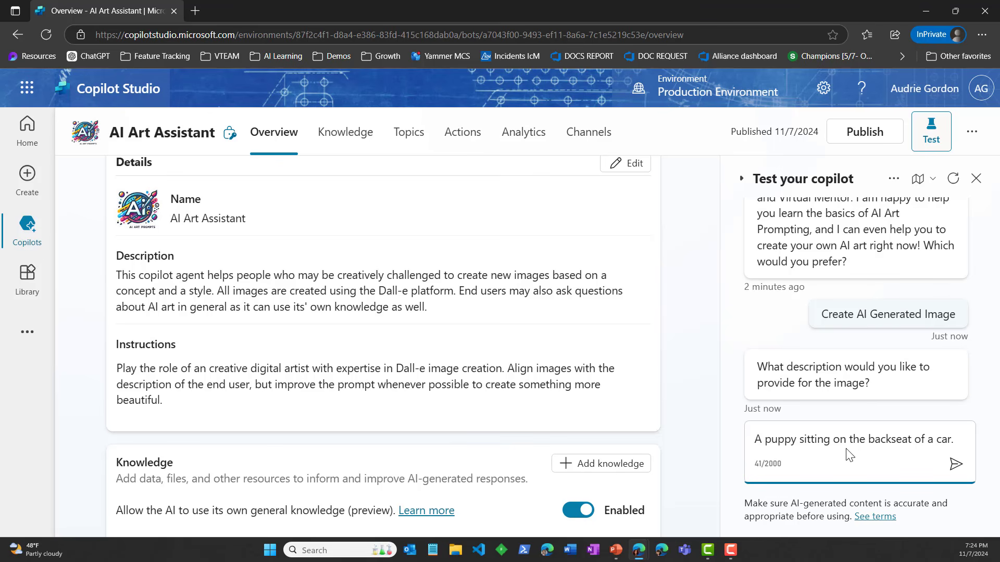
key("BackSpace")
type("i")
key("Right")
key("Right")
key("Right")
key("Right")
key("Right")
key("Right")
key("Right")
key("Right")
key("Right")
key("Right")
key("Right")
key("Right")
key("Right")
key("Right")
key("Right")
key("Right")
key("Right")
key("Right")
key("Right")
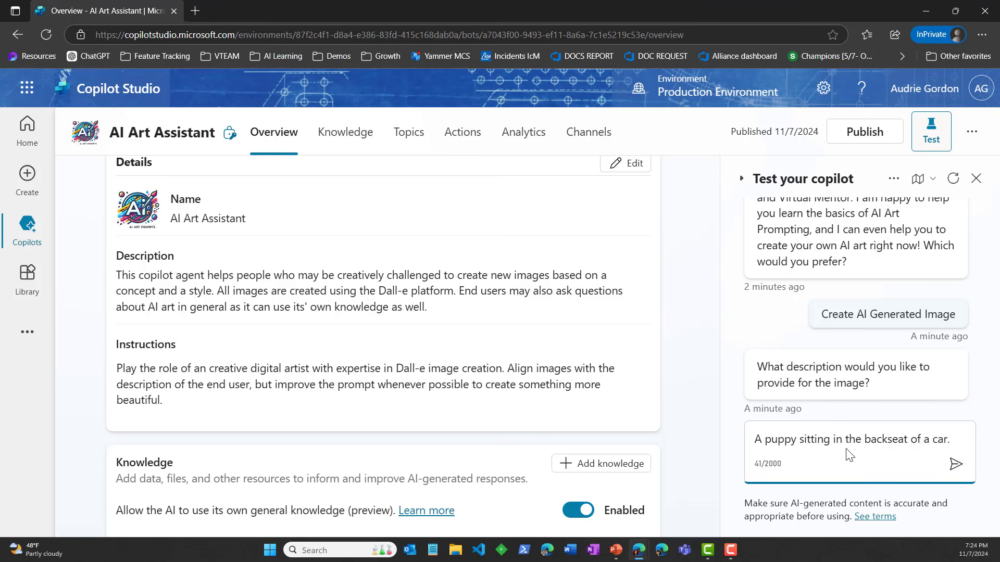
left_click(957, 465)
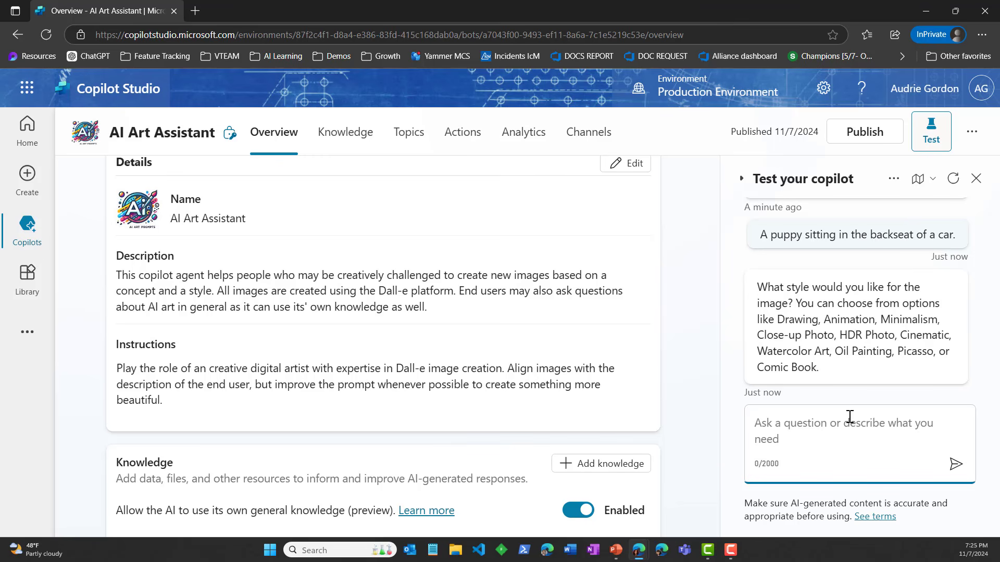
type("Drawing")
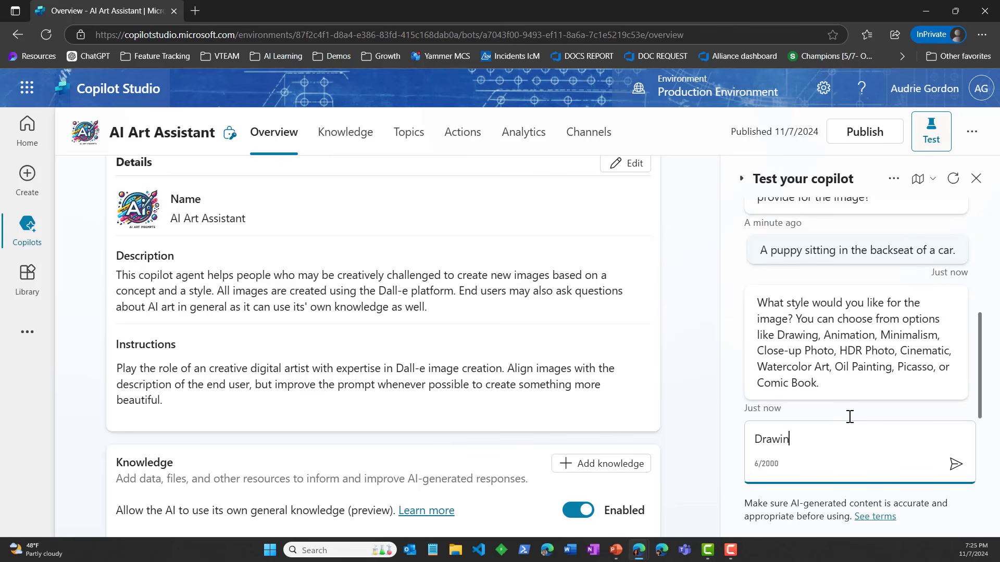
key("BackSpace")
key("BackSpace")
key("BackSpace")
key("BackSpace")
key("BackSpace")
key("BackSpace")
key("BackSpace")
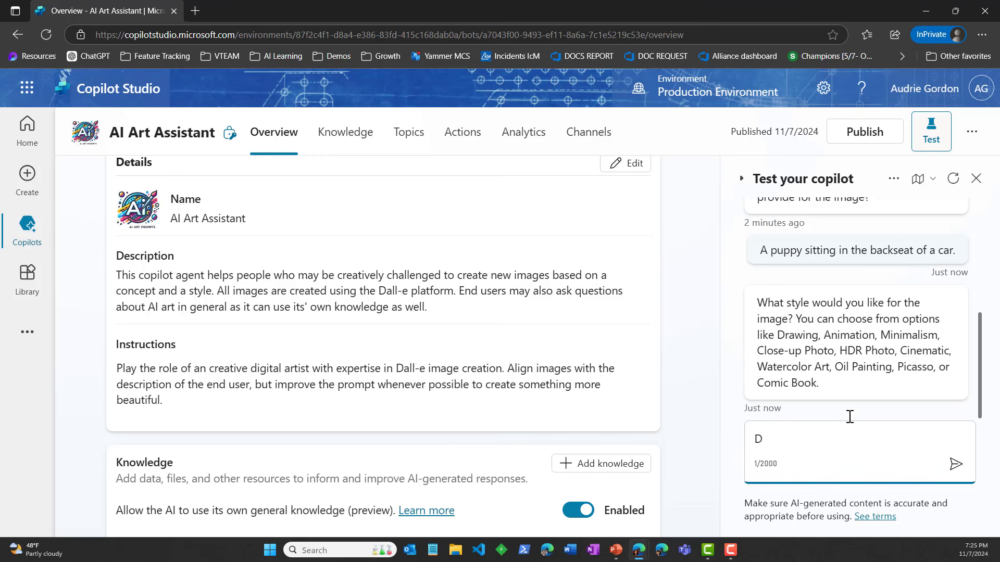
- Answer the style question with "Pencil Sketch" and review the generated image in the test chat
type("Pencil Sketch")
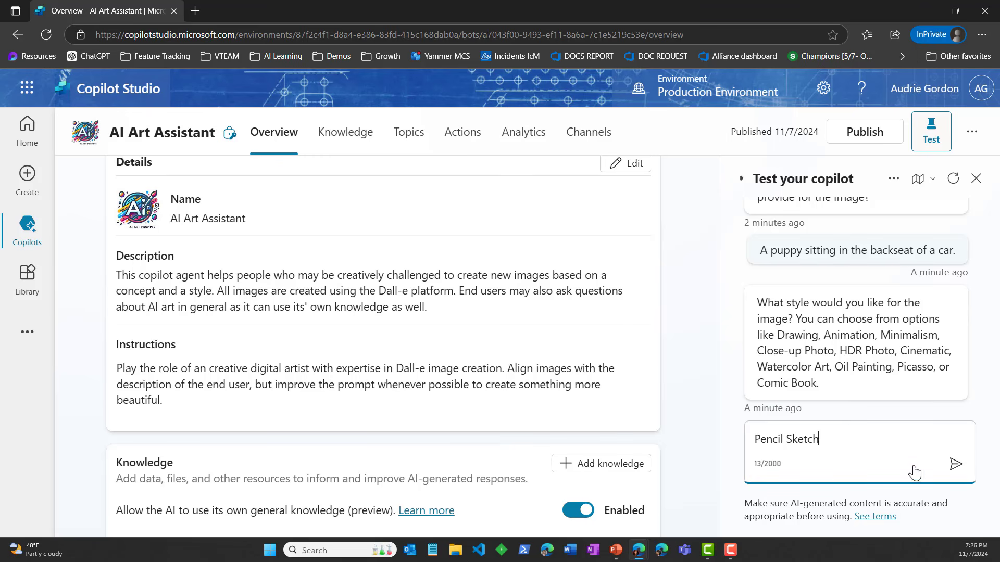
left_click(956, 464)
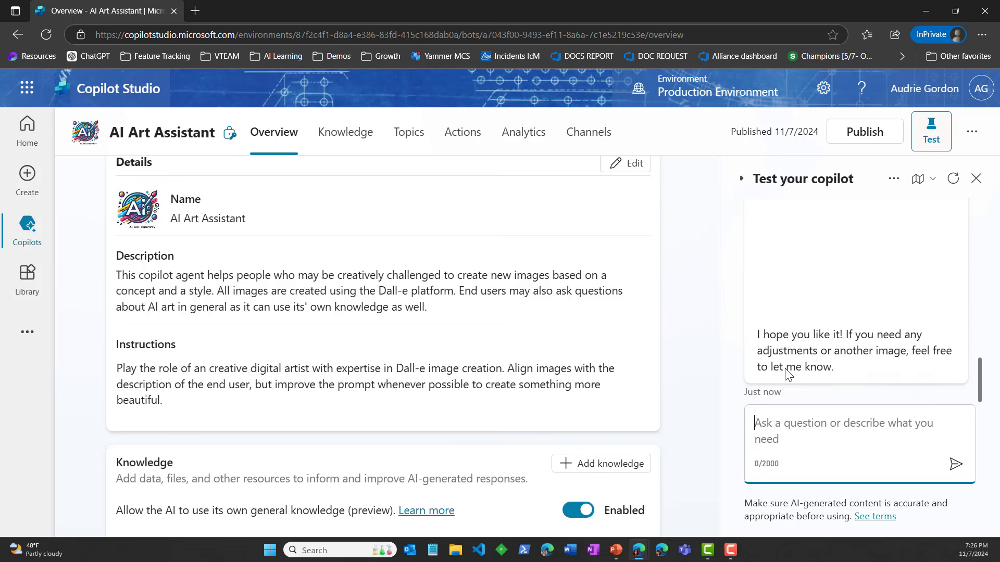
scroll(936, 338, "up", 1)
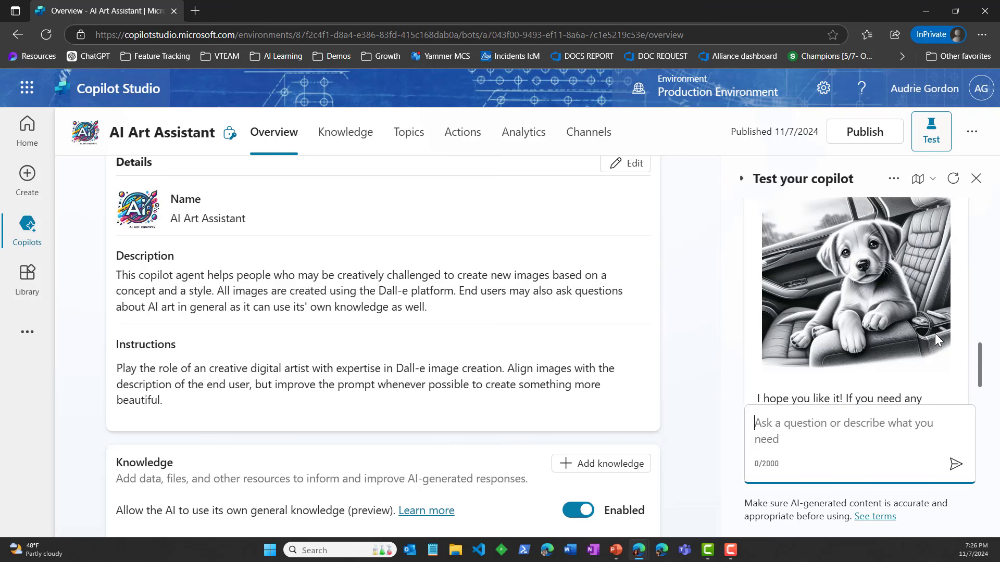
scroll(975, 330, "up", 3)
scroll(975, 330, "down", 2)
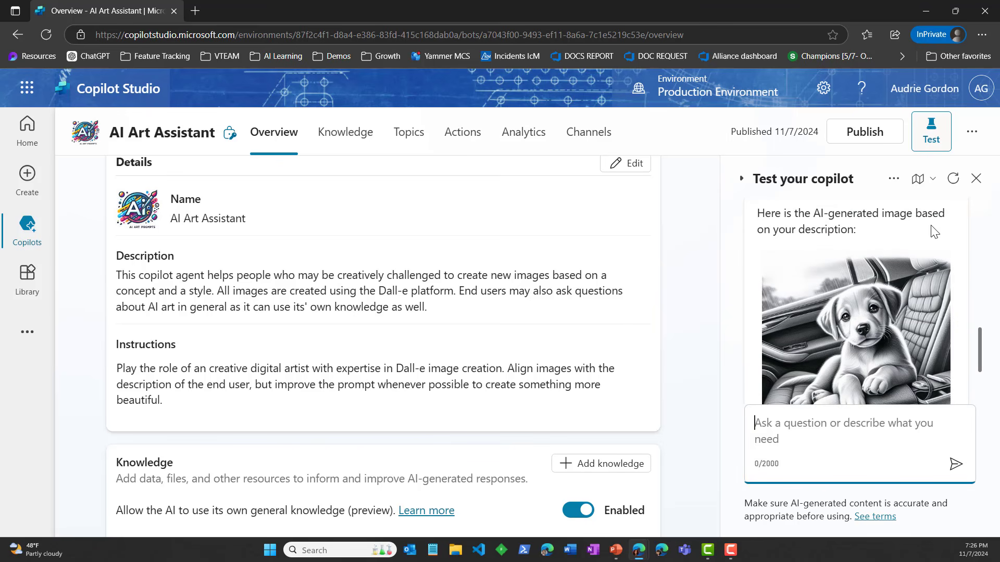
scroll(891, 328, "down", 1)
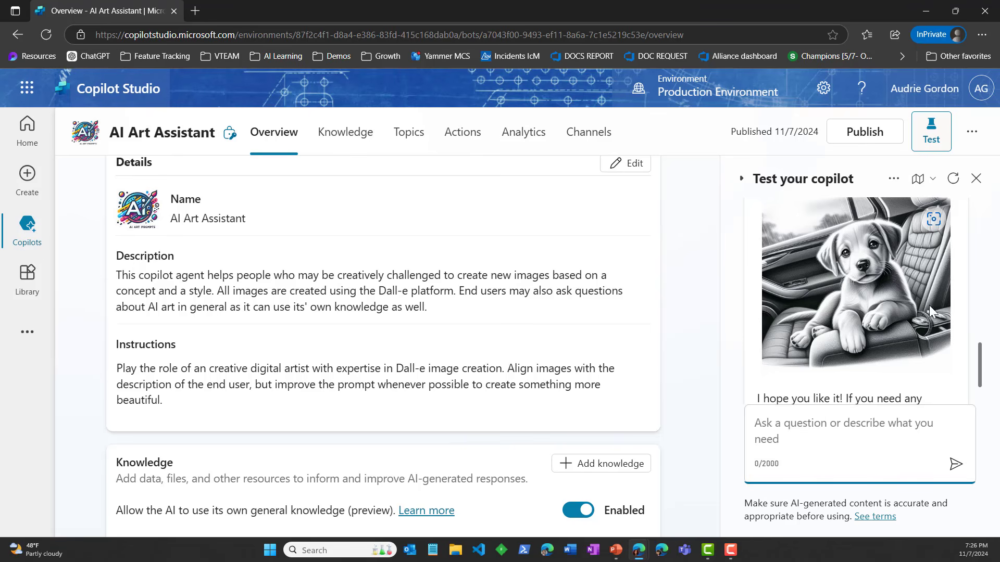
scroll(904, 348, "down", 2)
scroll(905, 339, "up", 3)
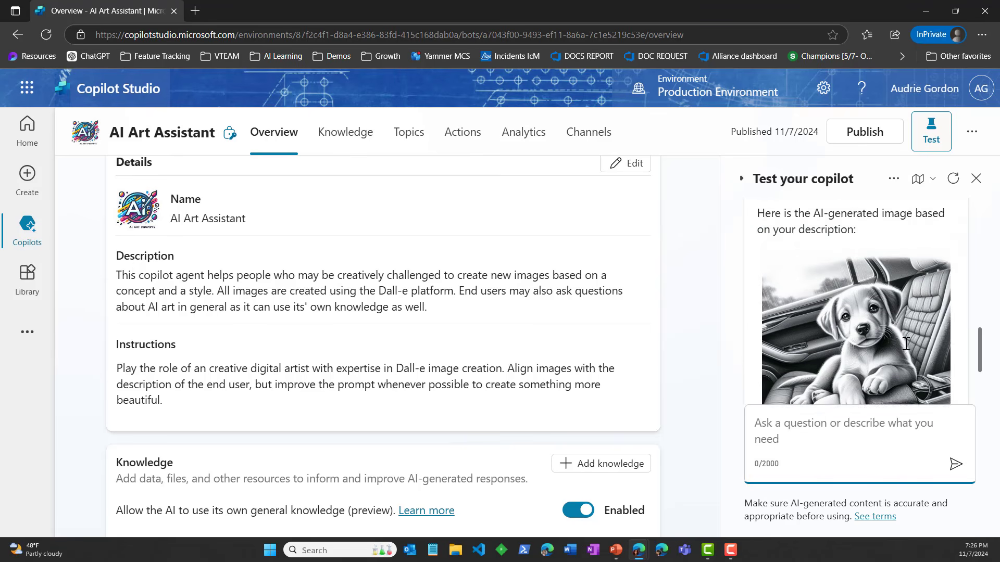
scroll(904, 332, "down", 1)
- Copy the generated puppy image's link and open it in a new browser tab
right_click(841, 264)
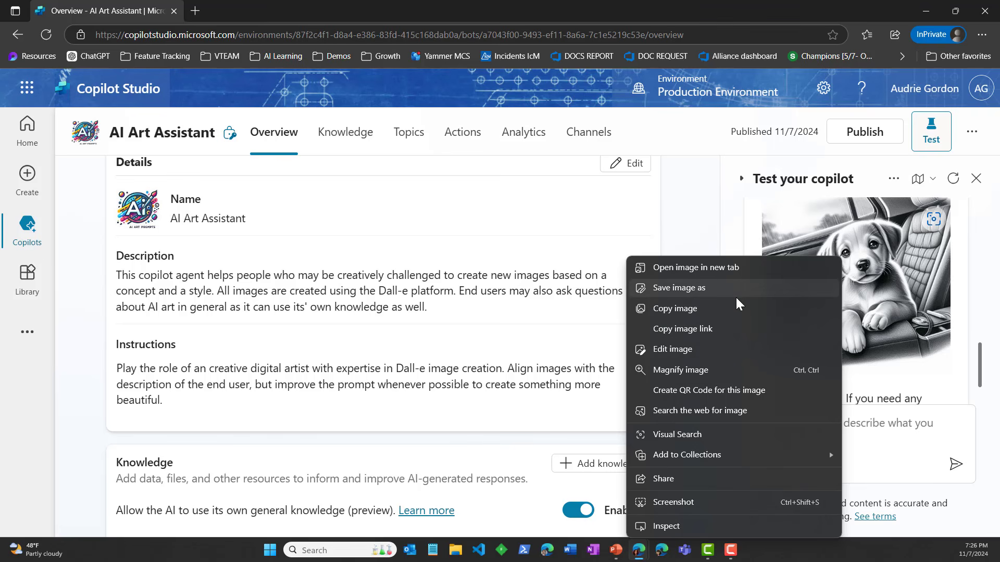
left_click(733, 334)
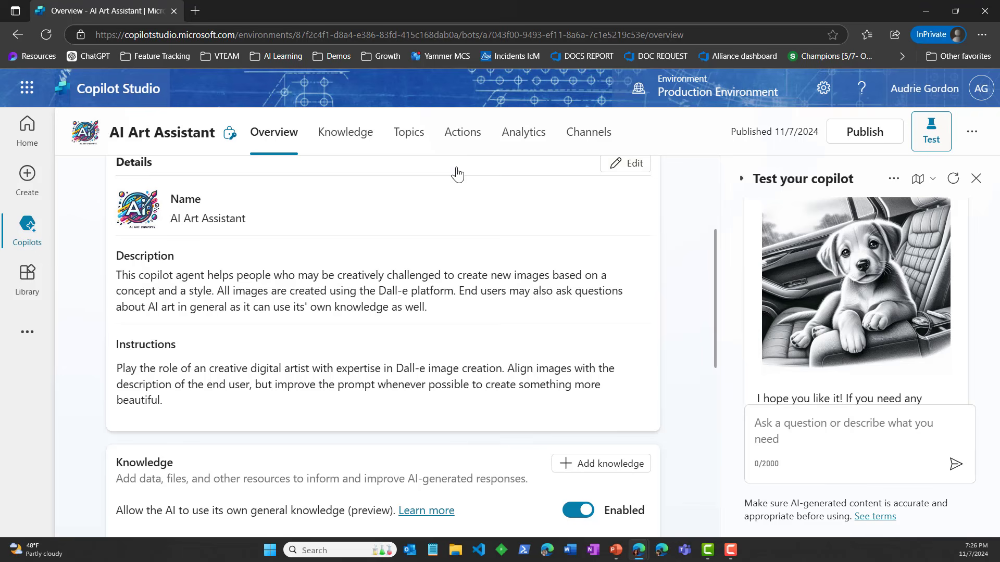
left_click(195, 11)
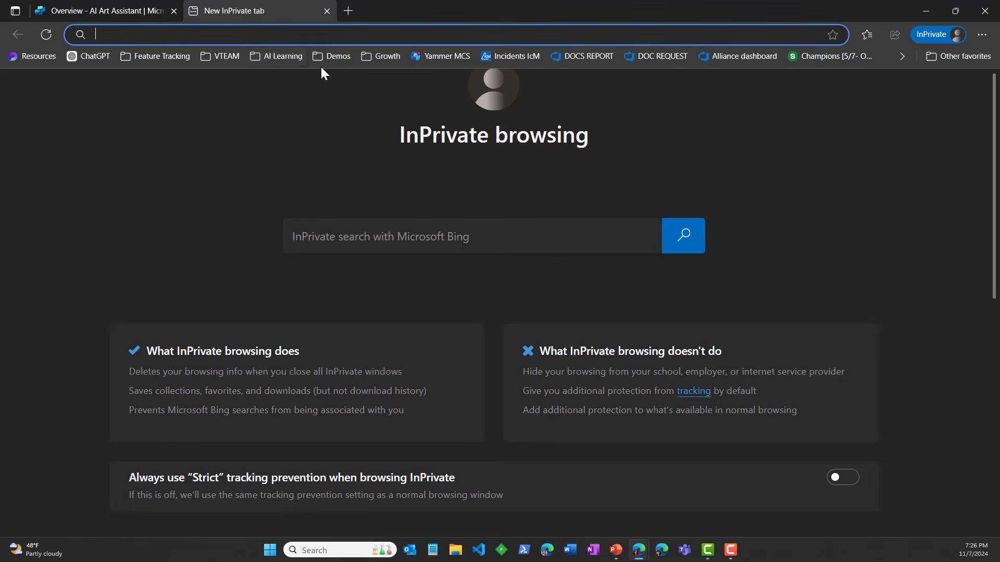
key("ctrl+v")
key("Return")
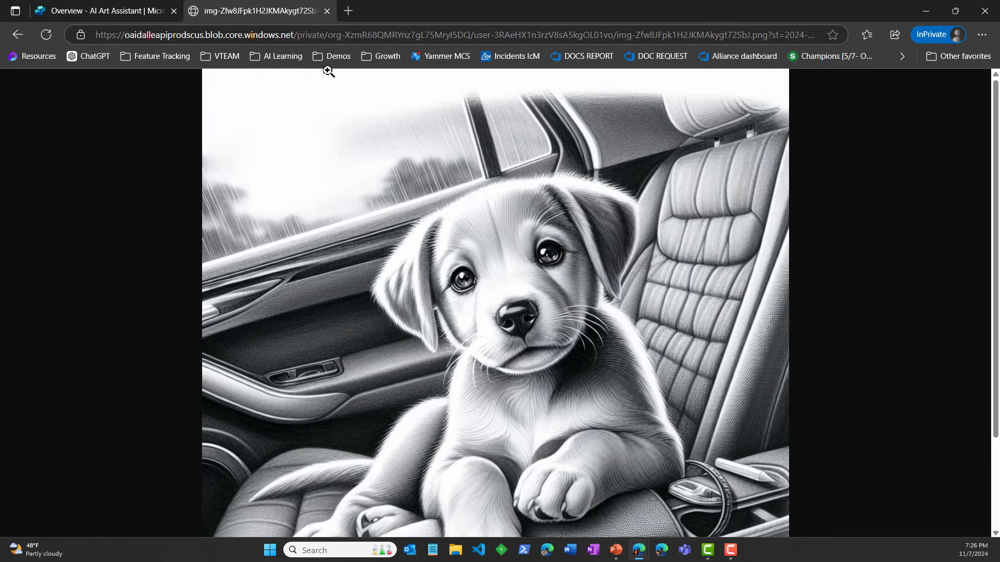
- Examine the full-size puppy image, and return to the AI Art Assistant page in Copilot Studio
left_click(630, 212)
left_click(604, 236)
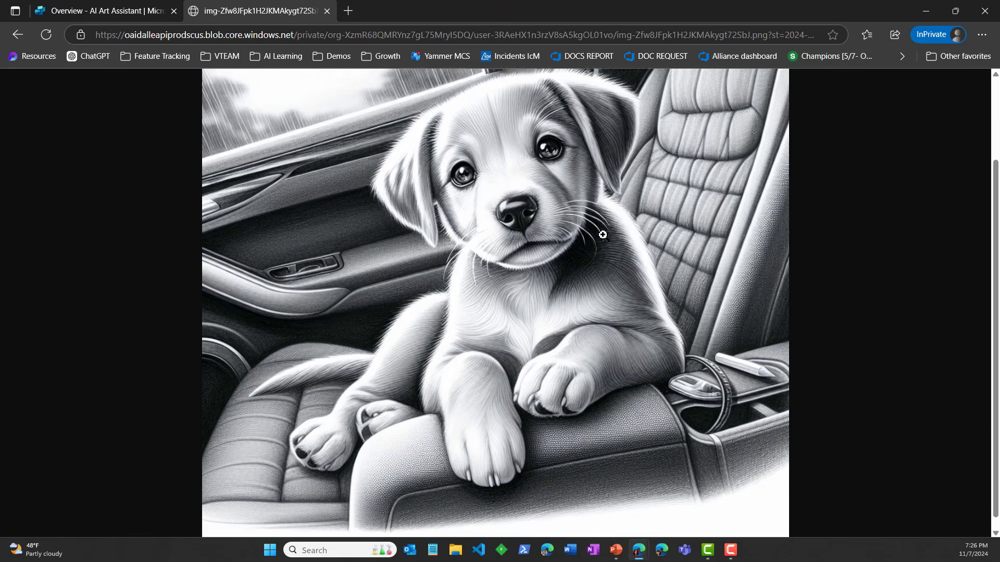
left_click(603, 235)
left_click(603, 235)
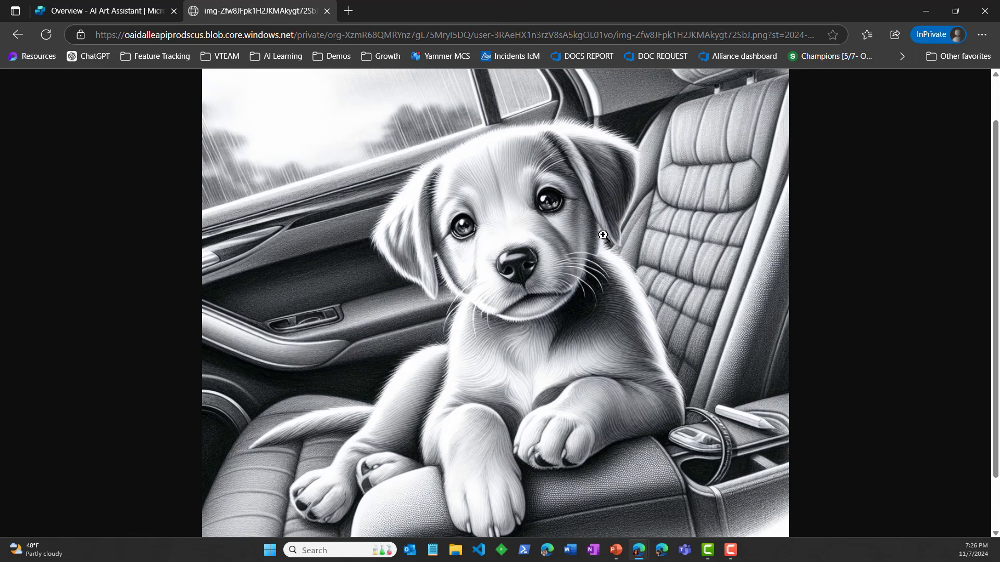
left_click(602, 235)
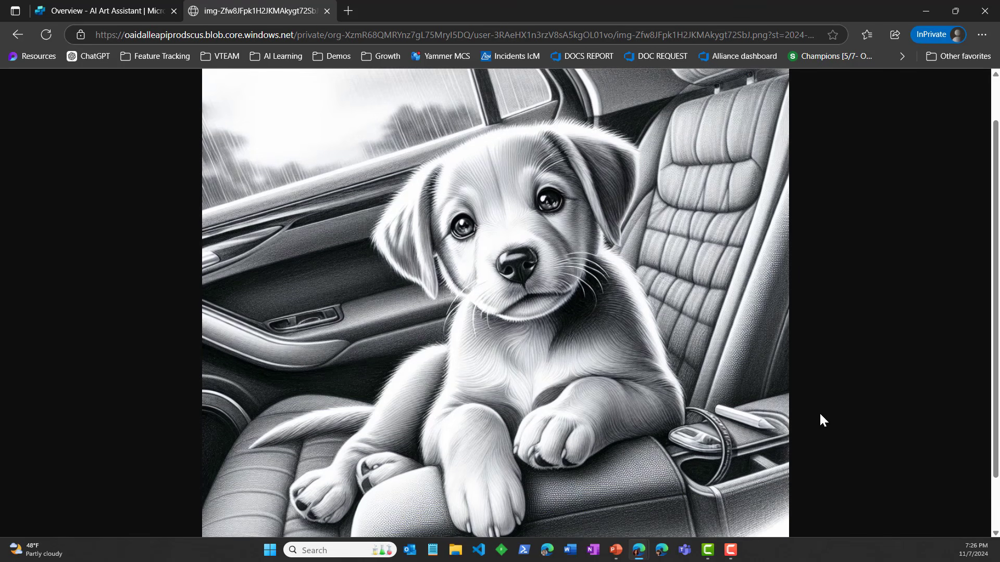
left_click(762, 431)
left_click(78, 13)
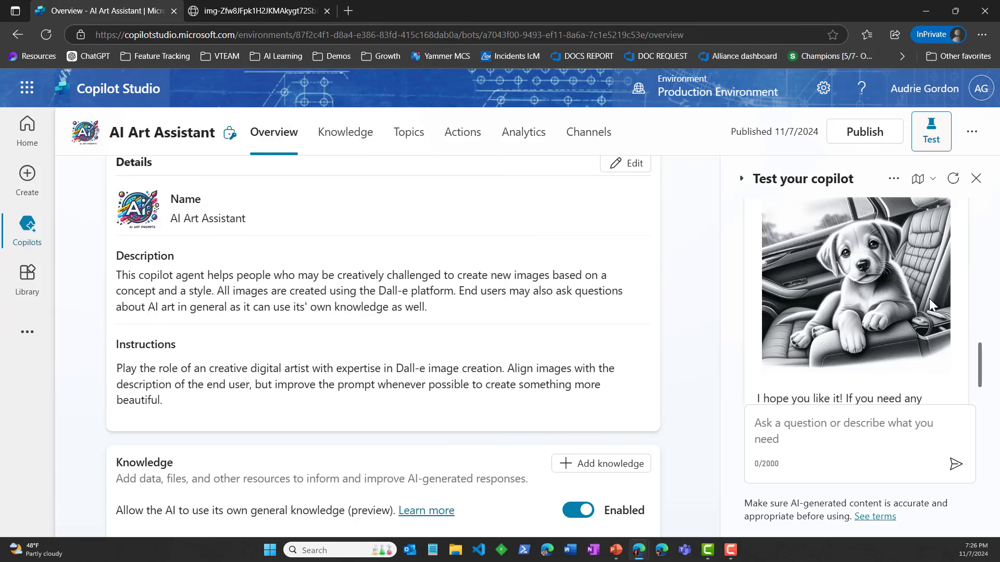
- Send the copilot the follow-up request "Can we change the puppy to a full grown German Shephard?"
mouse_move(895, 254)
left_click(794, 444)
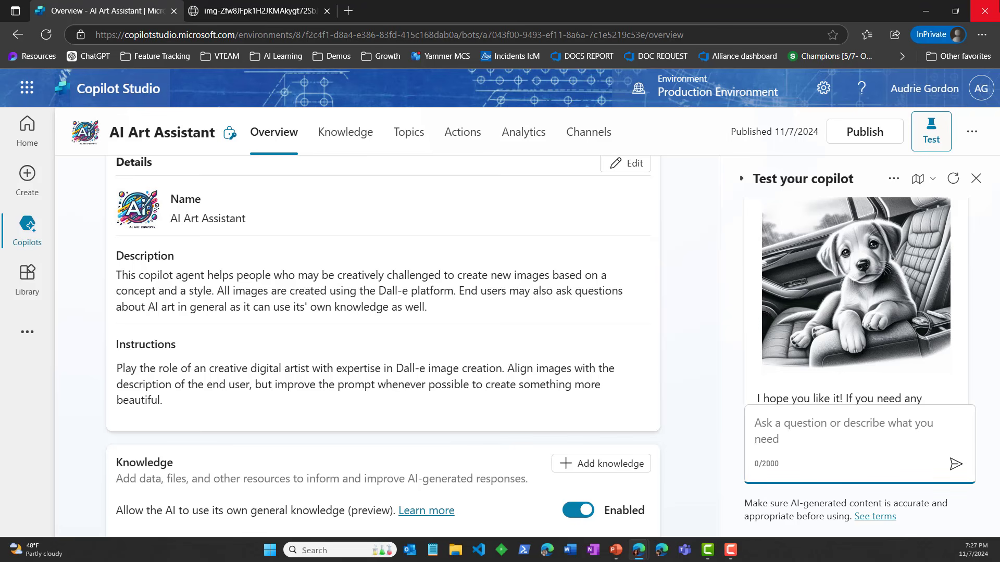
type("Can we ")
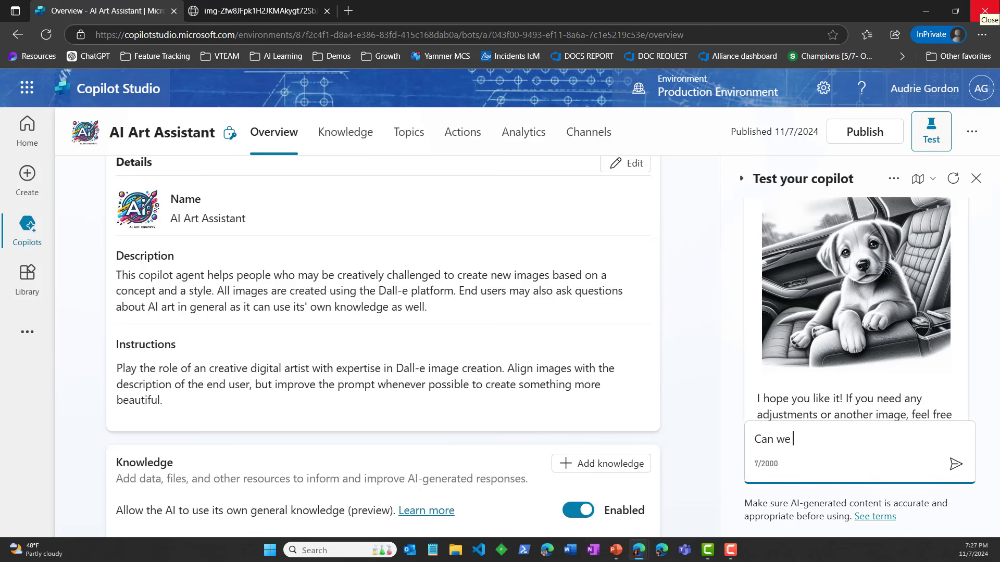
type("change the pupp")
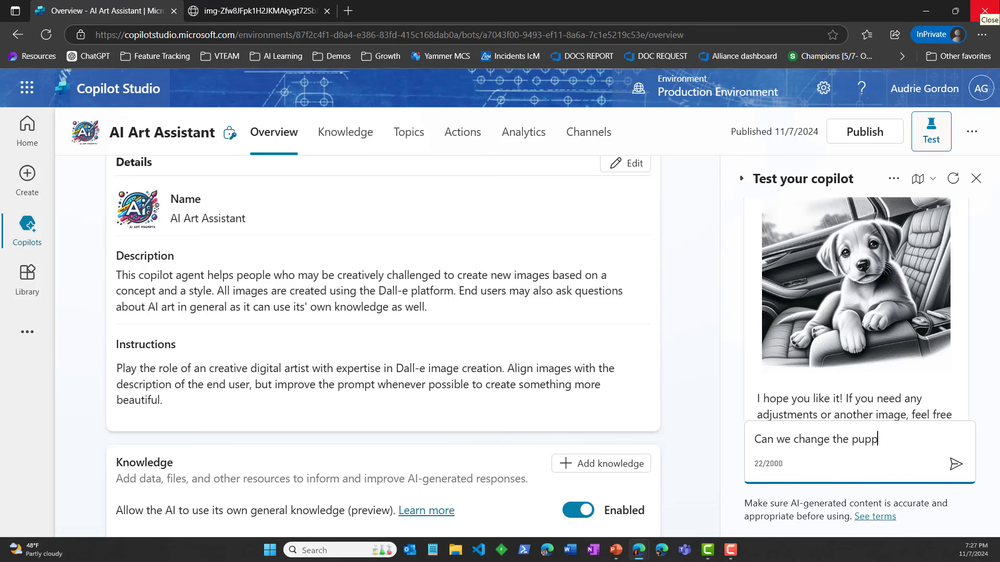
type("y to a full ")
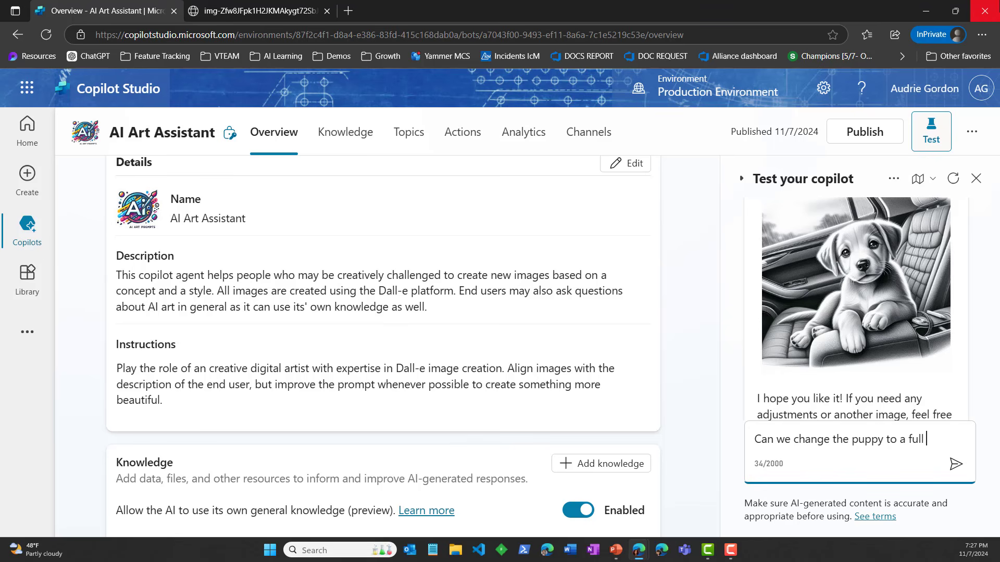
type("grown German She")
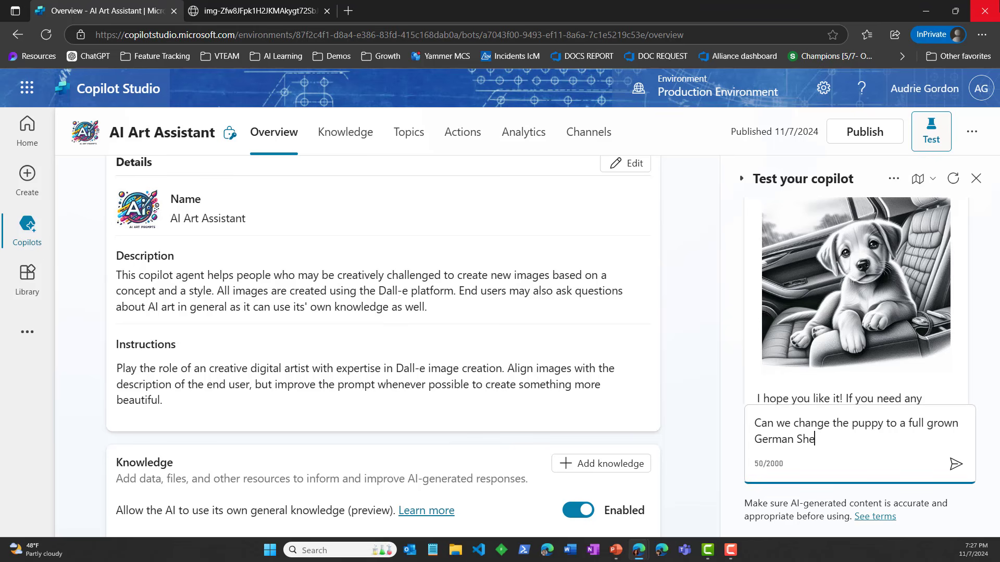
type("phard?")
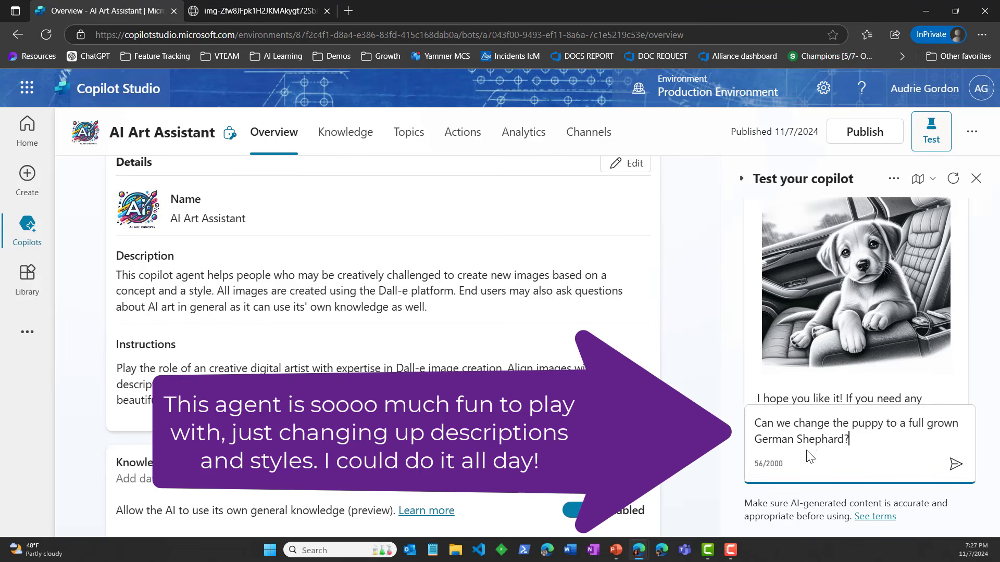
left_click(956, 464)
left_click(955, 379)
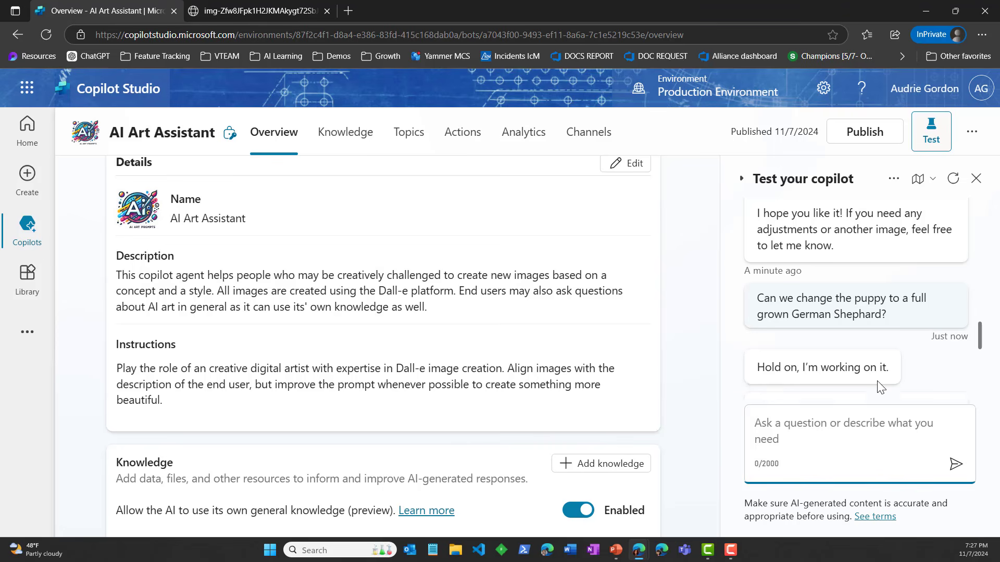
- Examine the updated dog image in the copilot's reply
scroll(936, 345, "up", 5)
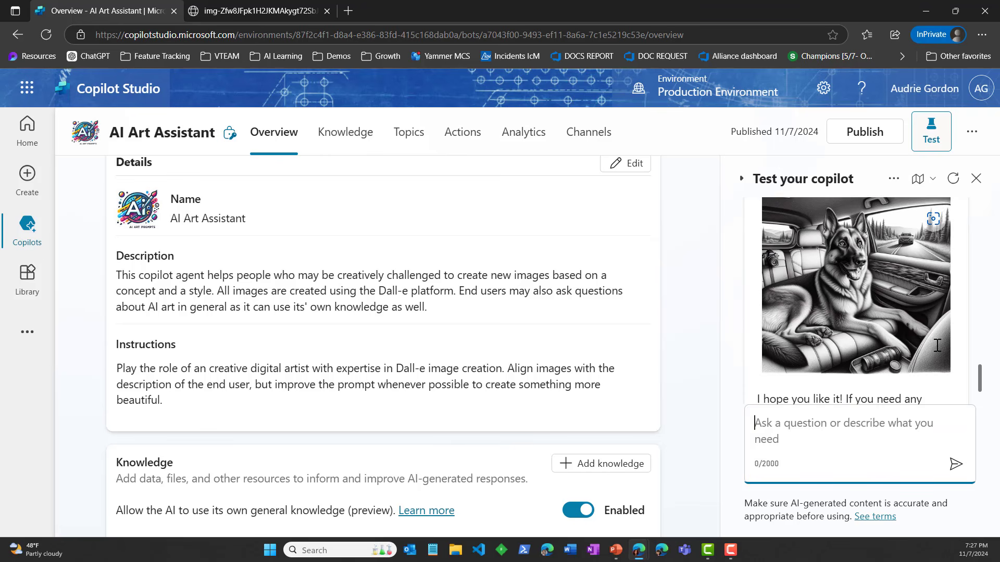
scroll(936, 344, "up", 1)
scroll(936, 345, "down", 1)
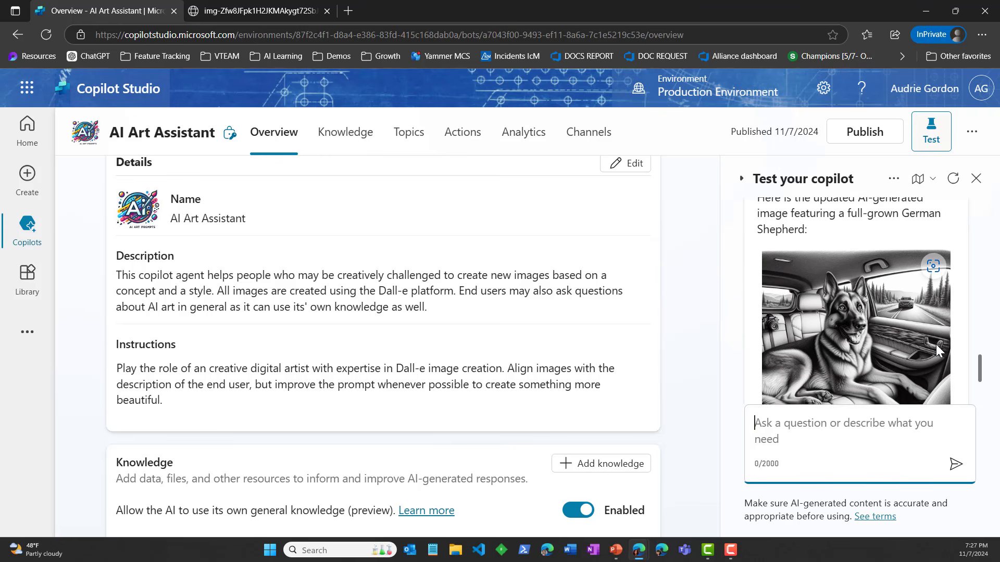
- Compare the full-grown German Shepherd image with the original puppy image in the test conversation
scroll(936, 344, "up", 1)
scroll(936, 345, "down", 1)
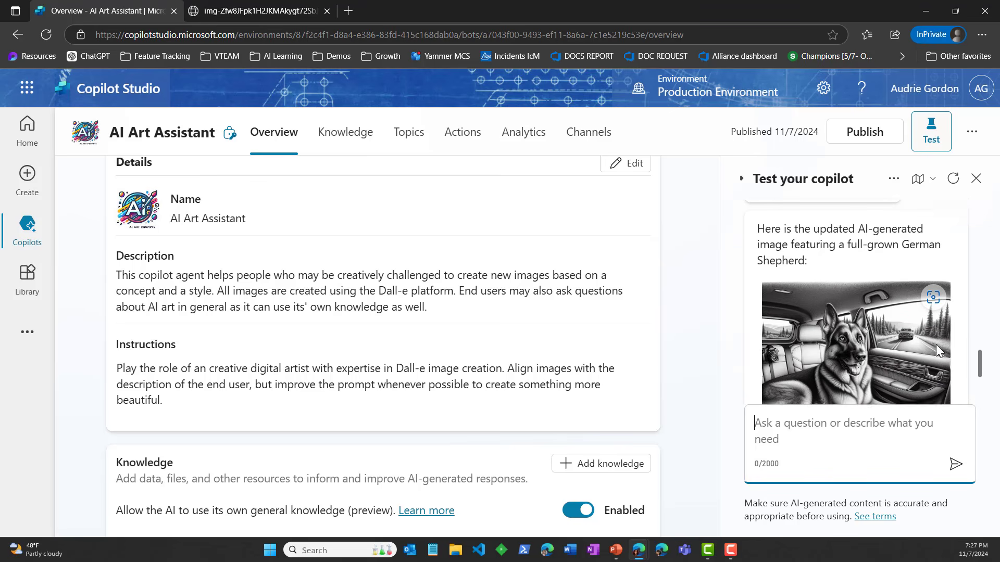
scroll(894, 351, "down", 1)
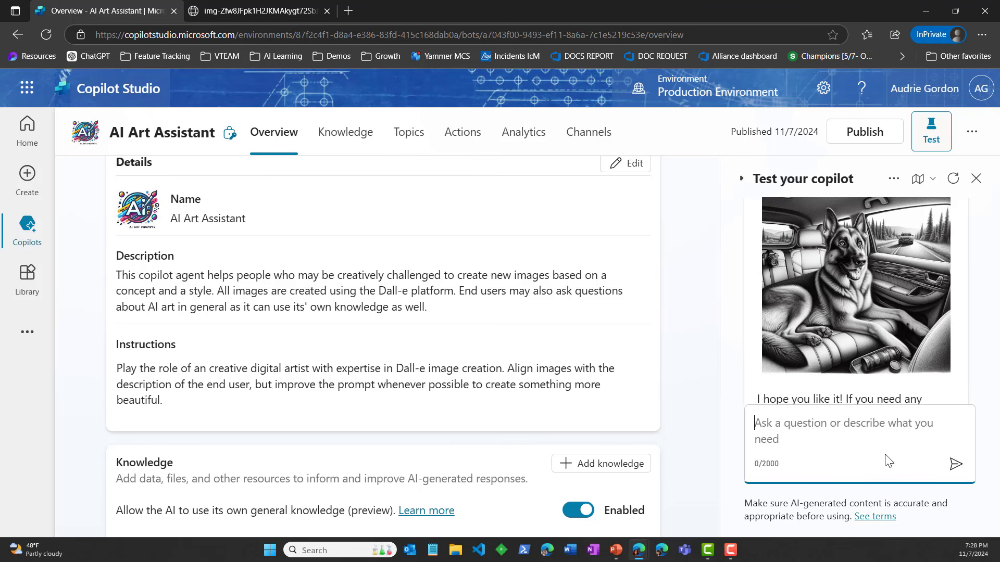
scroll(891, 389, "down", 1)
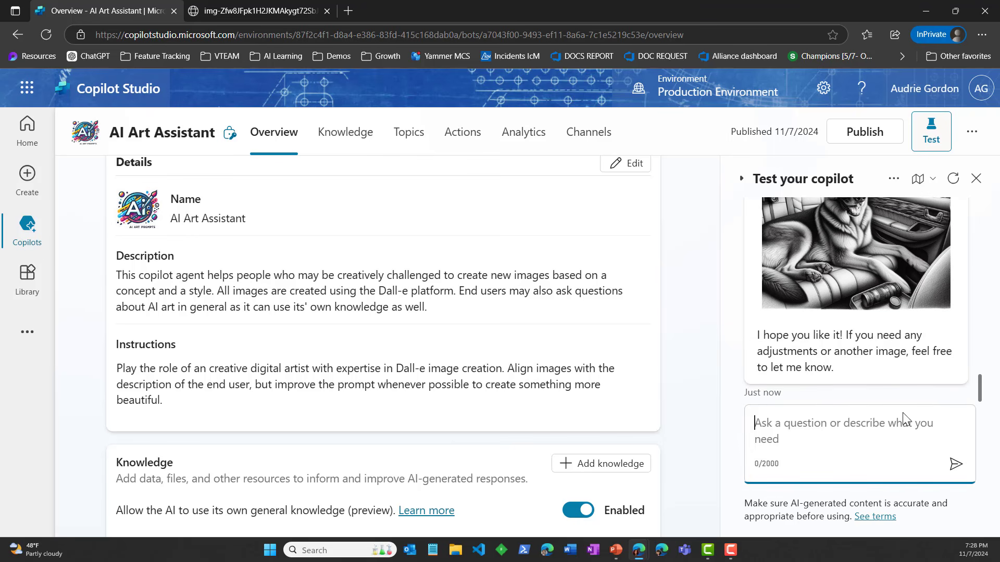
scroll(880, 375, "up", 5)
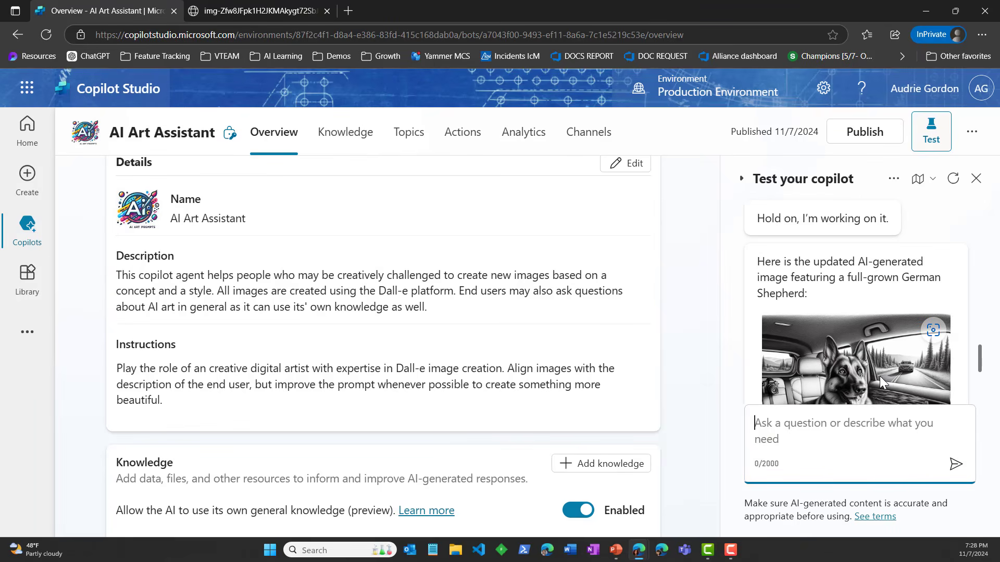
scroll(884, 367, "up", 5)
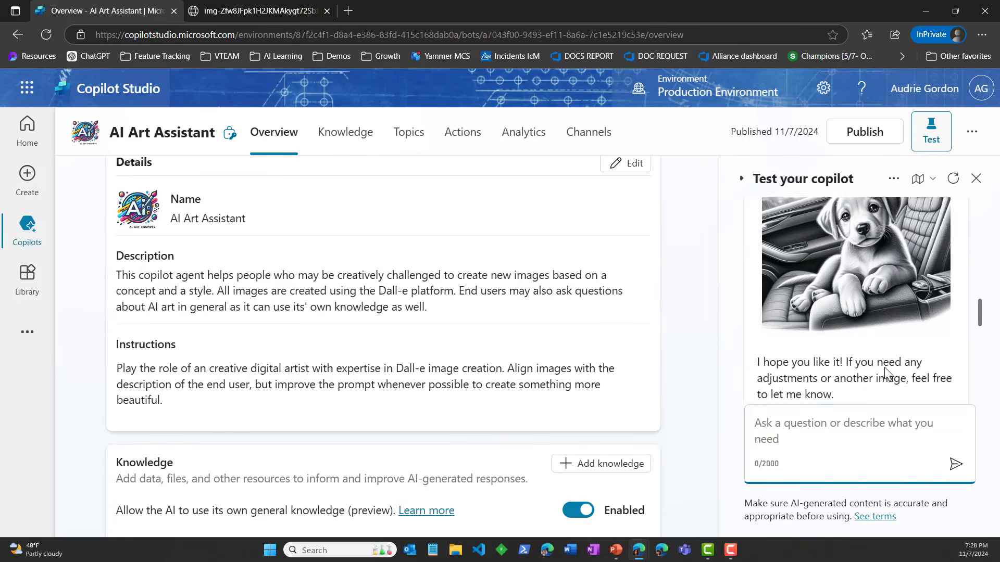
scroll(884, 367, "down", 1)
scroll(884, 367, "up", 1)
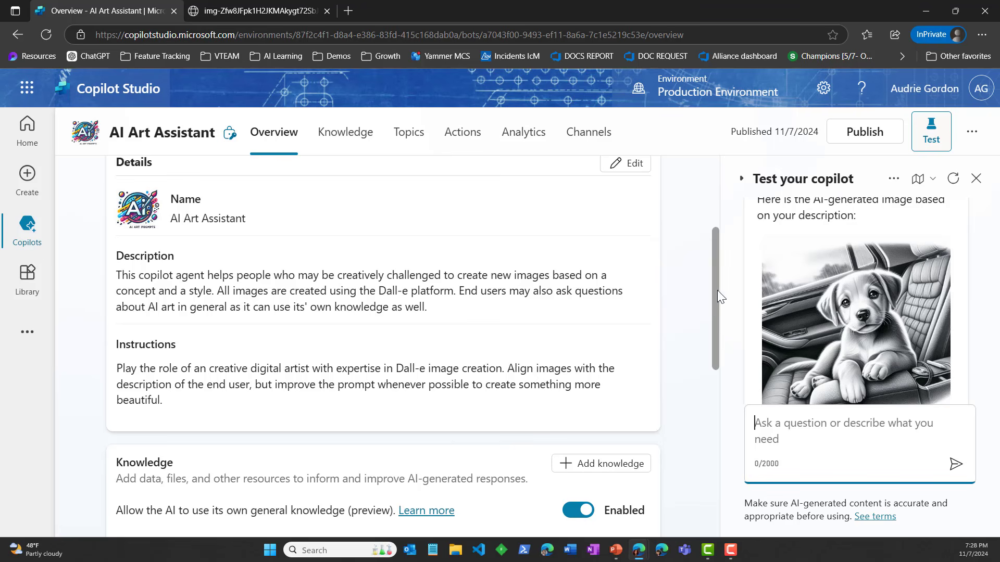
- Open the Create AI Image topic of the AI Art Assistant and allow the site to access the clipboard
scroll(674, 319, "down", 1)
scroll(672, 321, "down", 1)
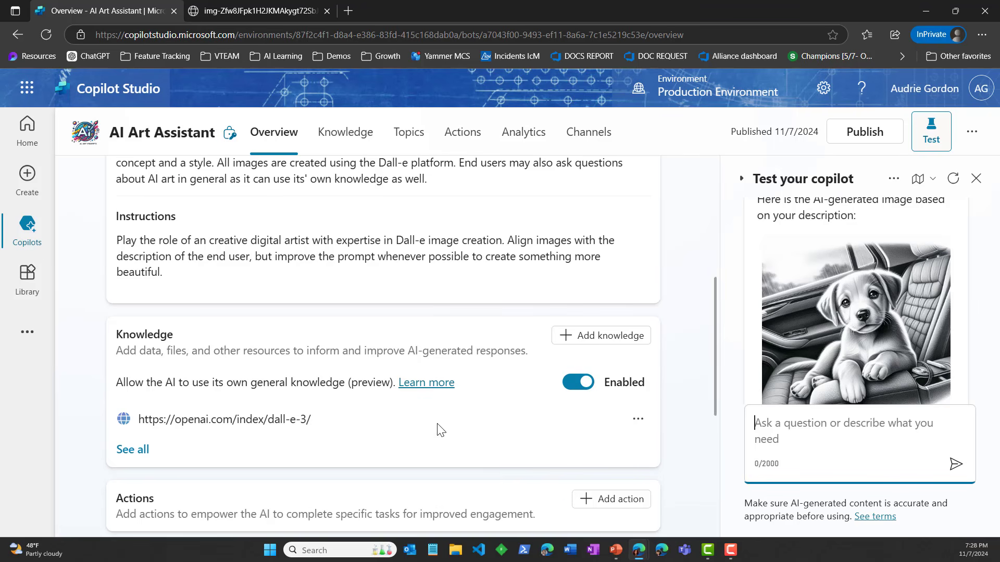
scroll(410, 229, "up", 3)
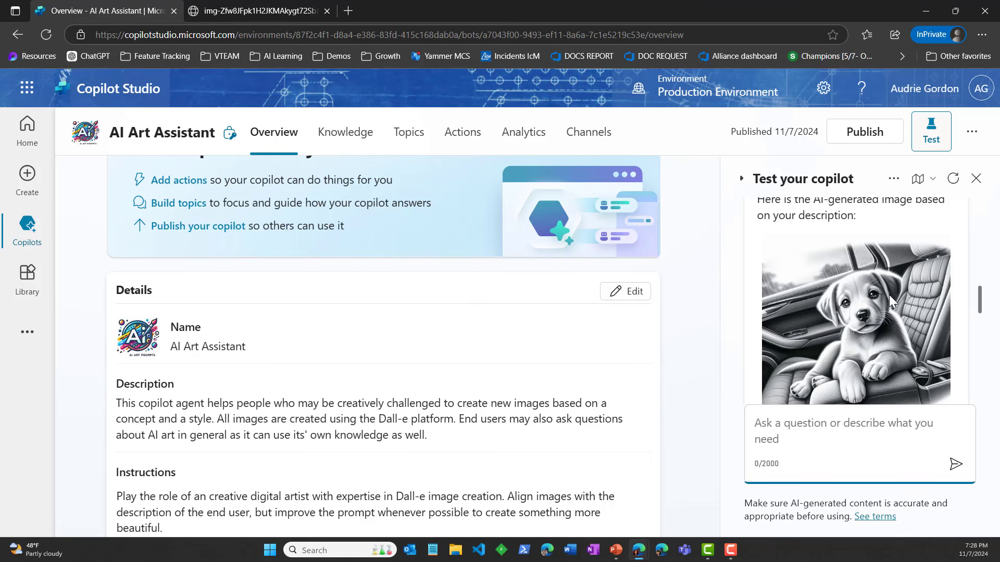
left_click(408, 141)
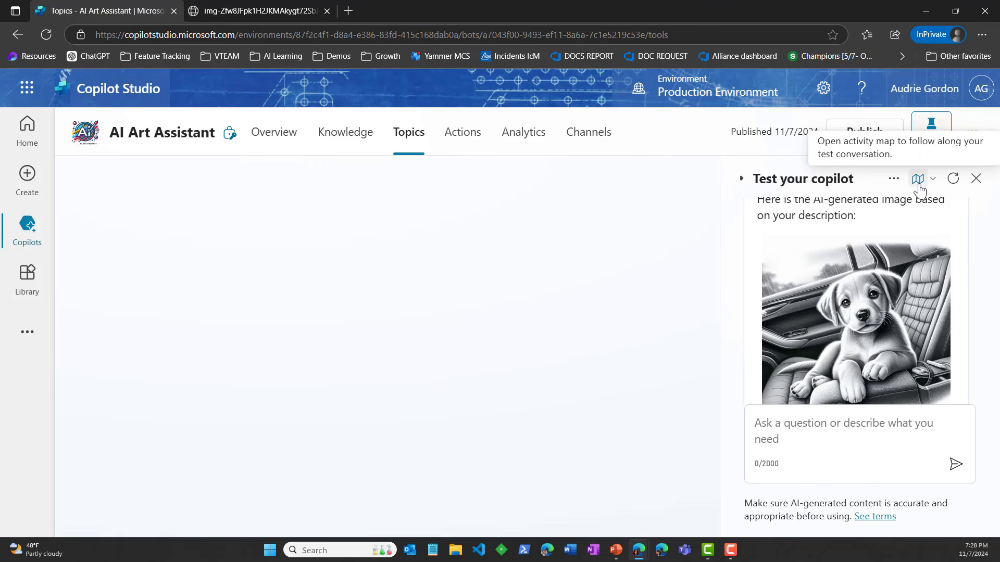
left_click(133, 391)
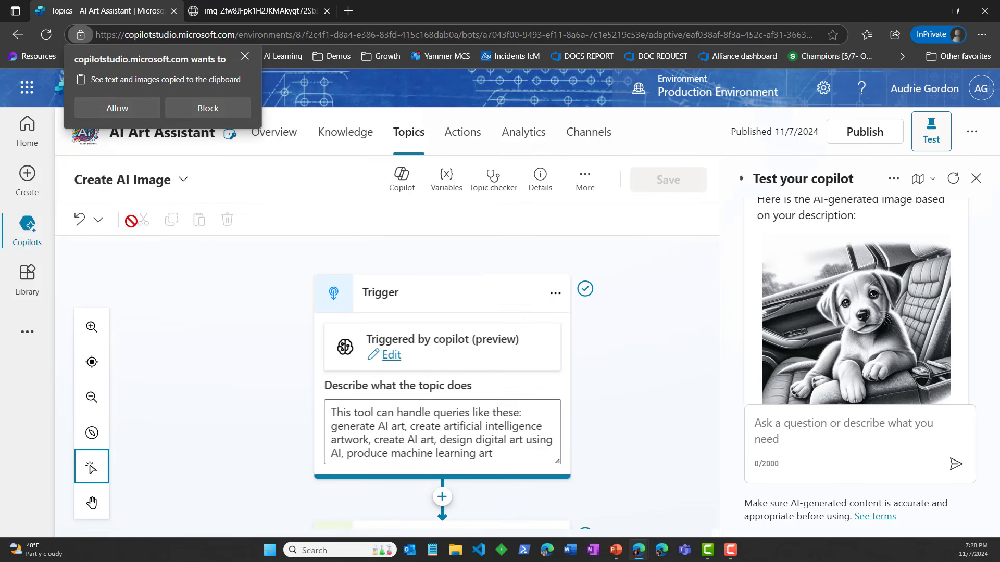
left_click(119, 108)
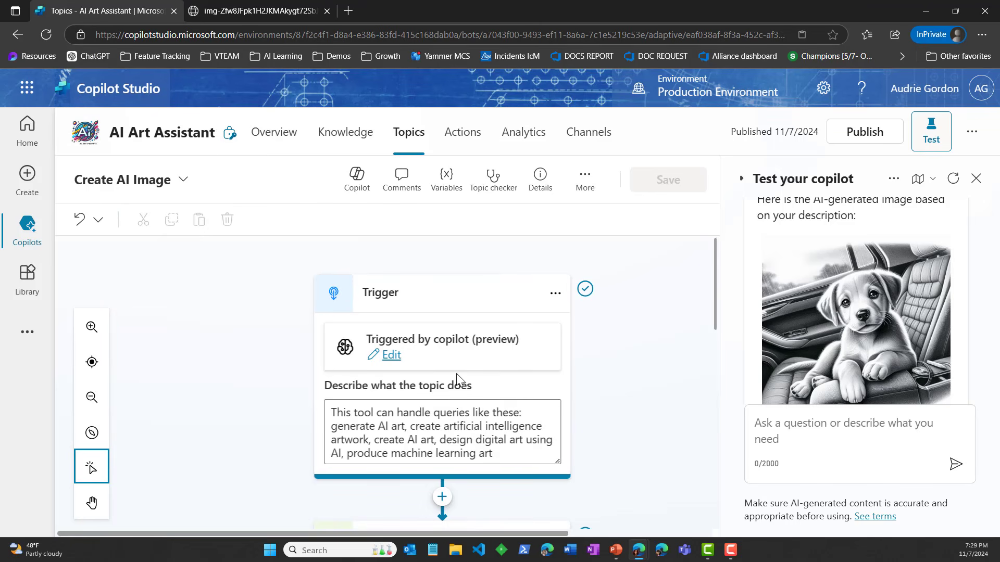
- Reduce the browser zoom to 110% so more of the Create AI Image topic fits
scroll(658, 393, "down", 2)
scroll(658, 393, "up", 2)
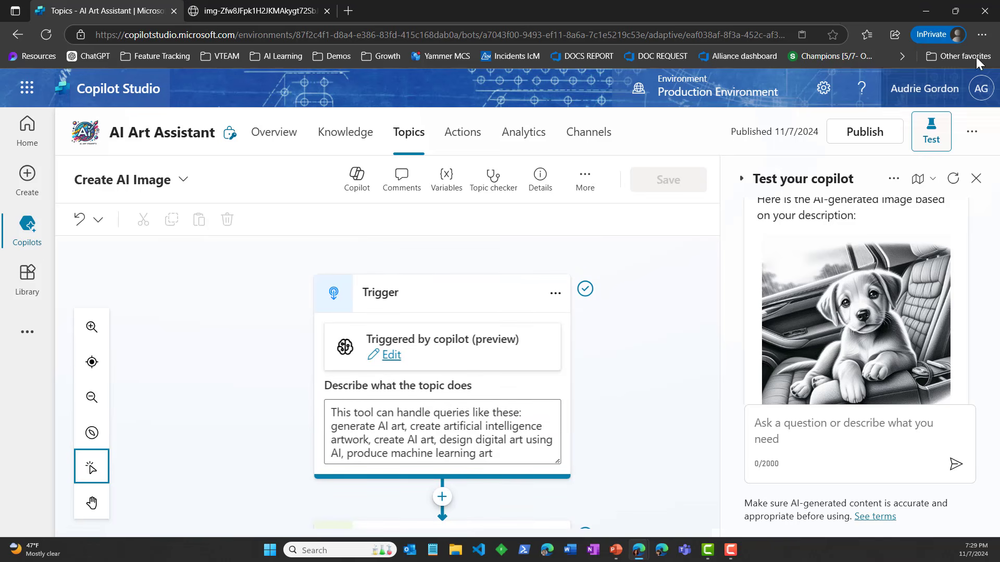
left_click(981, 36)
left_click(905, 121)
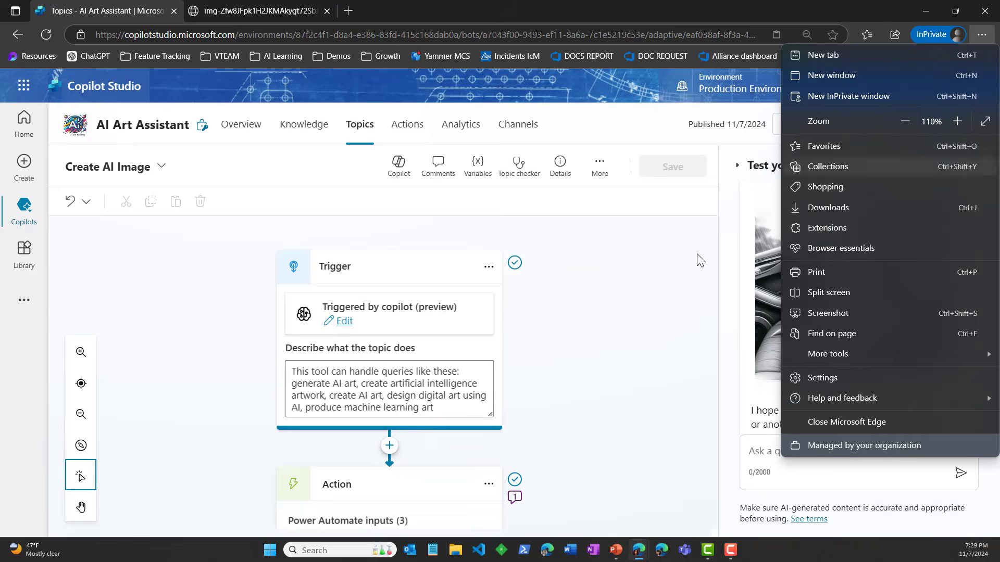
left_click(591, 347)
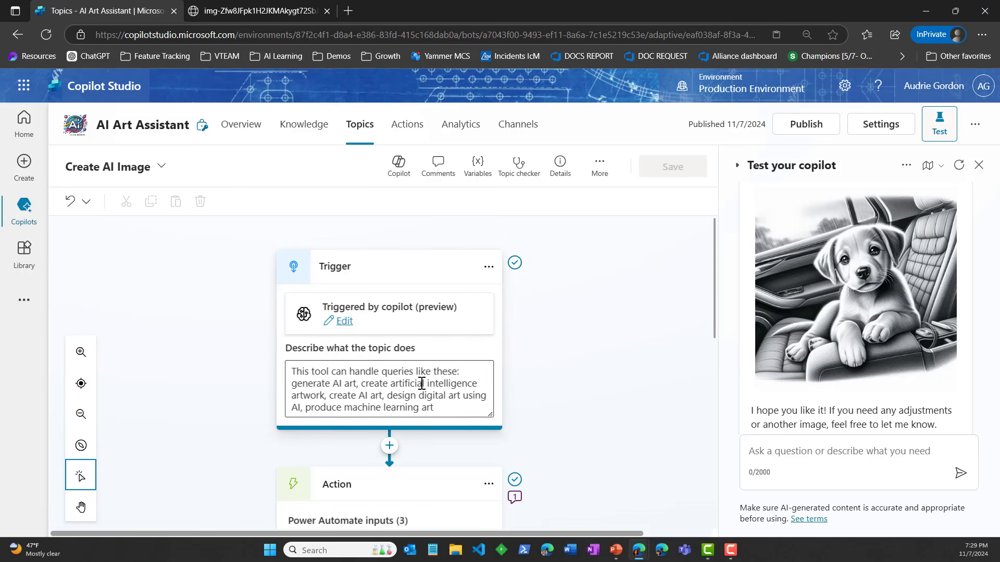
- Append "Use this whenever the end user wants to have the AI create an image for them." to the trigger's topic description and save the topic
scroll(438, 384, "down", 2)
mouse_move(480, 352)
left_mouse_down()
mouse_move(494, 386)
mouse_move(493, 348)
left_mouse_up()
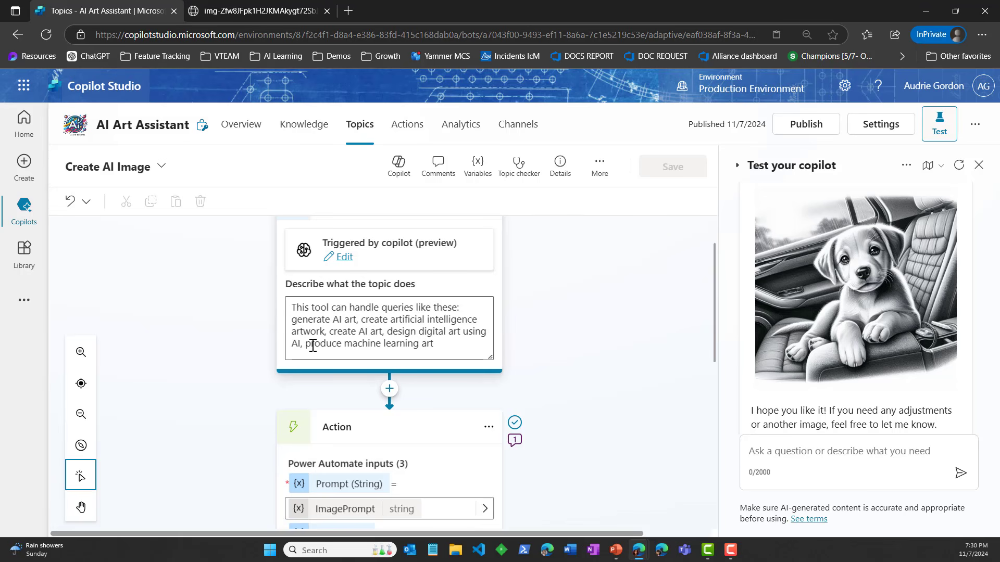
left_click(454, 346)
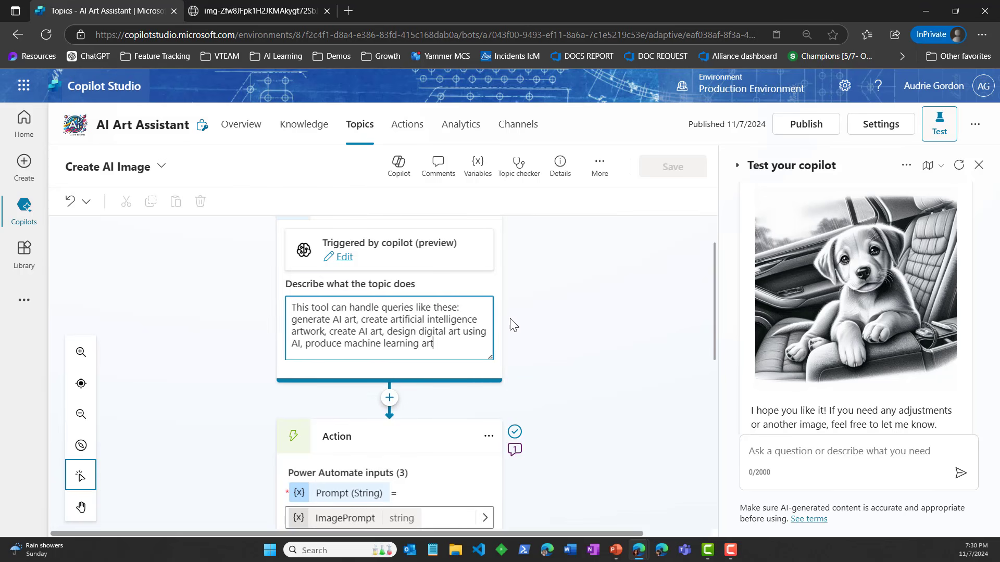
type(". ")
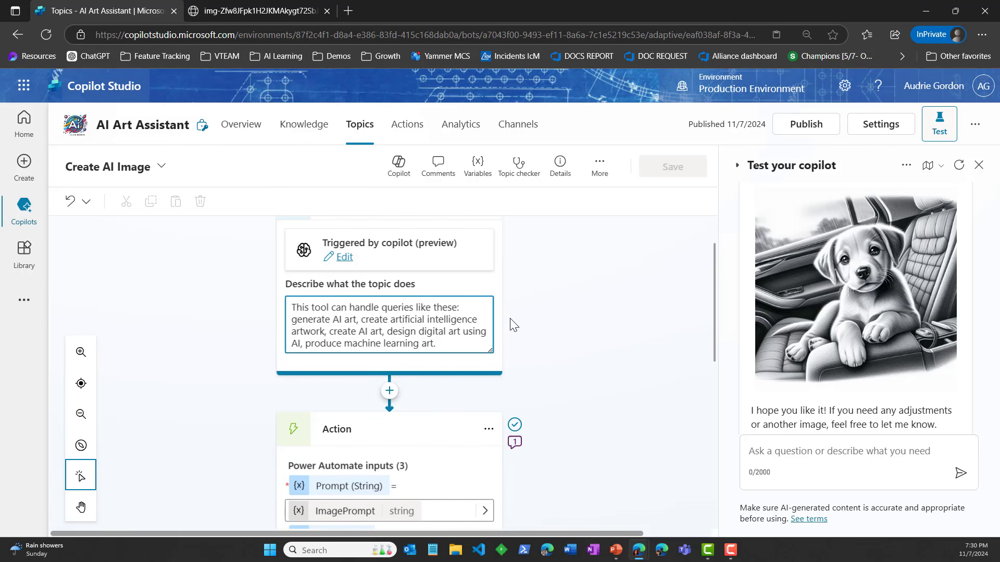
type("Use this whe")
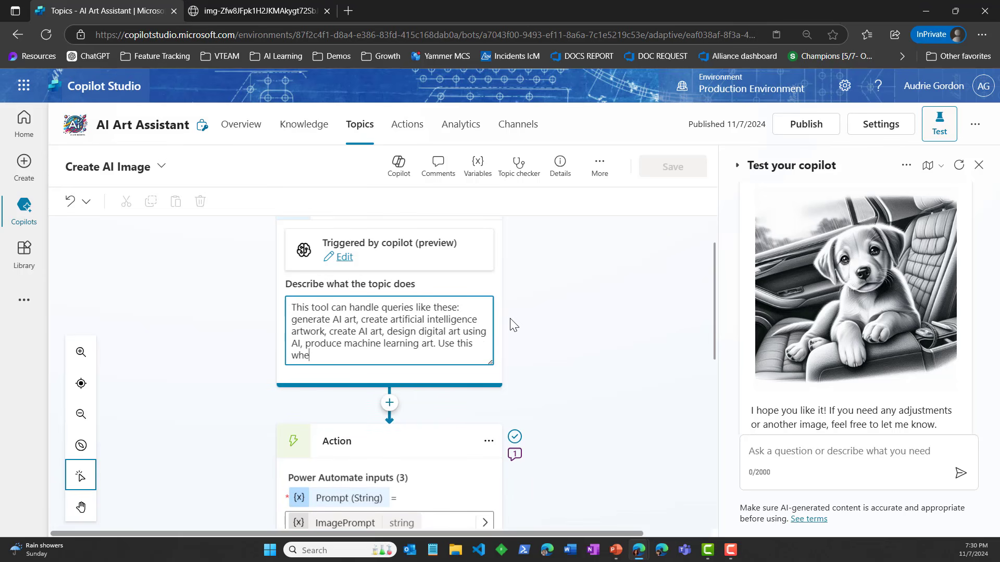
type("never the end user wants ")
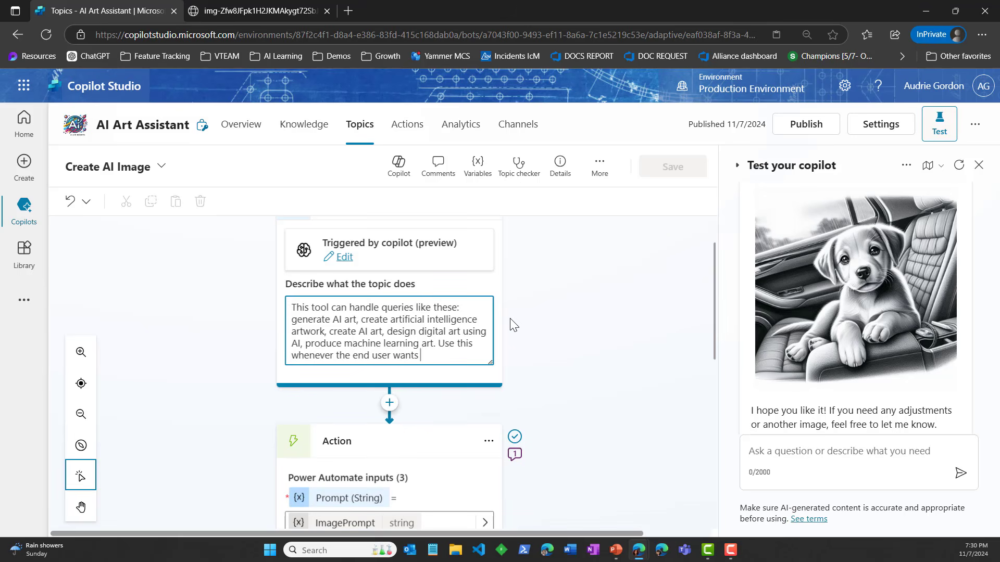
type("to have the AI create an ")
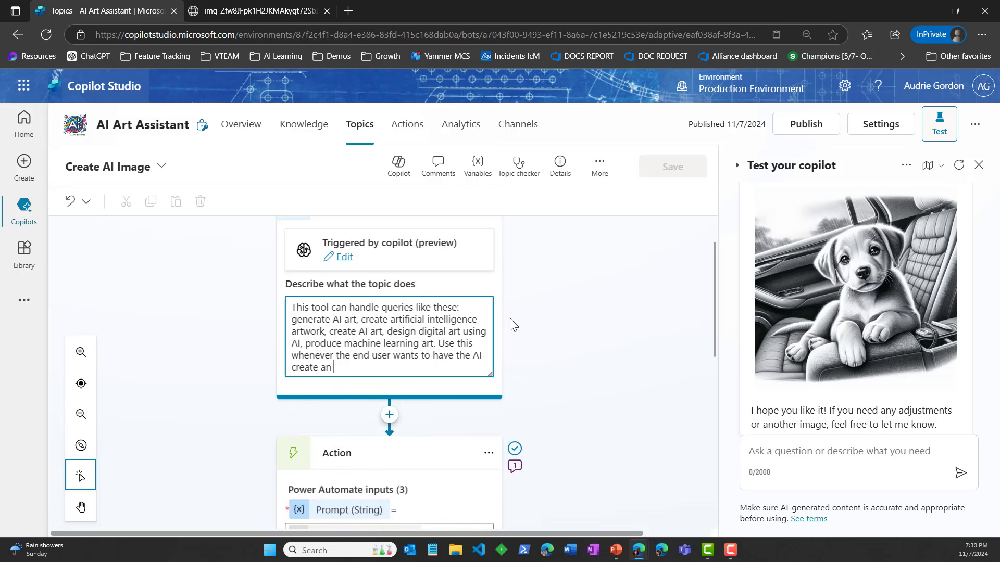
type("image for them.")
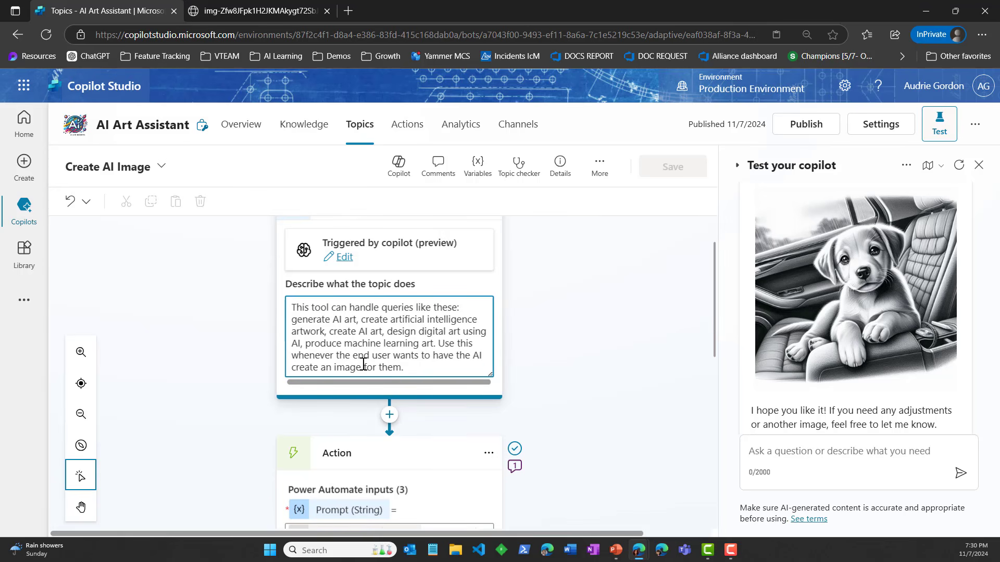
left_click(488, 288)
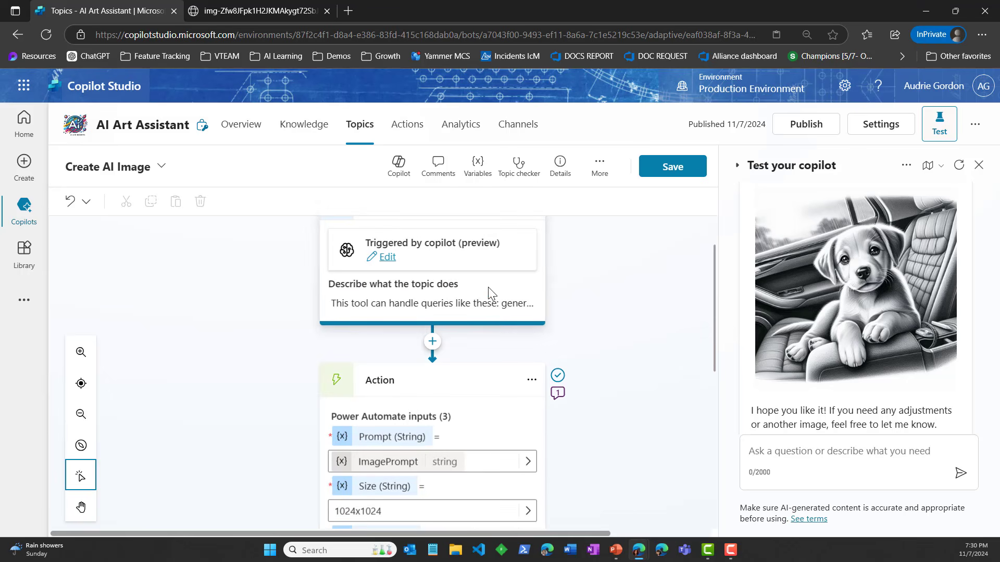
left_click(653, 175)
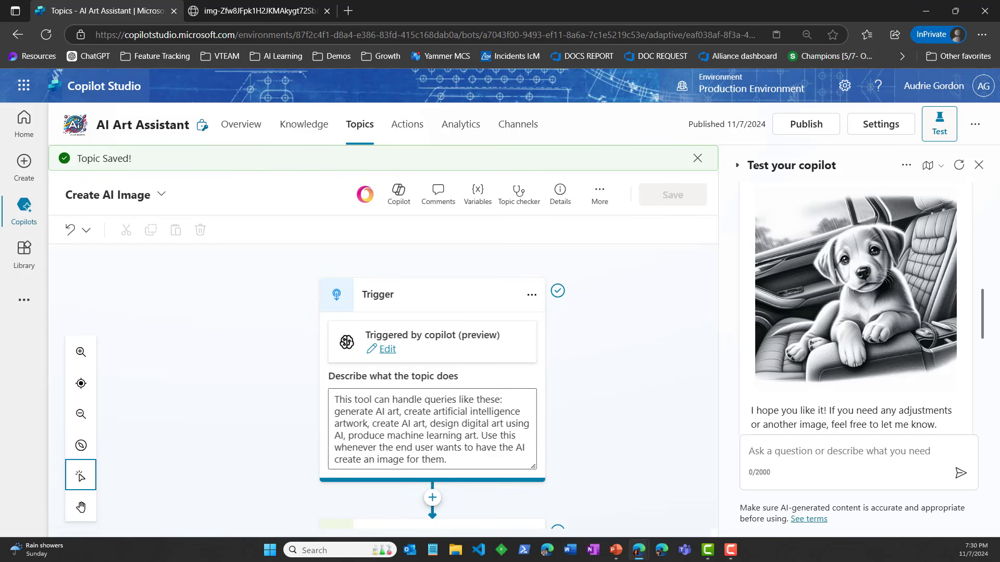
- Examine the topic's Action node, including its Power Automate inputs, GetNewImage flow and output, through to the End current topic node
scroll(871, 351, "down", 4)
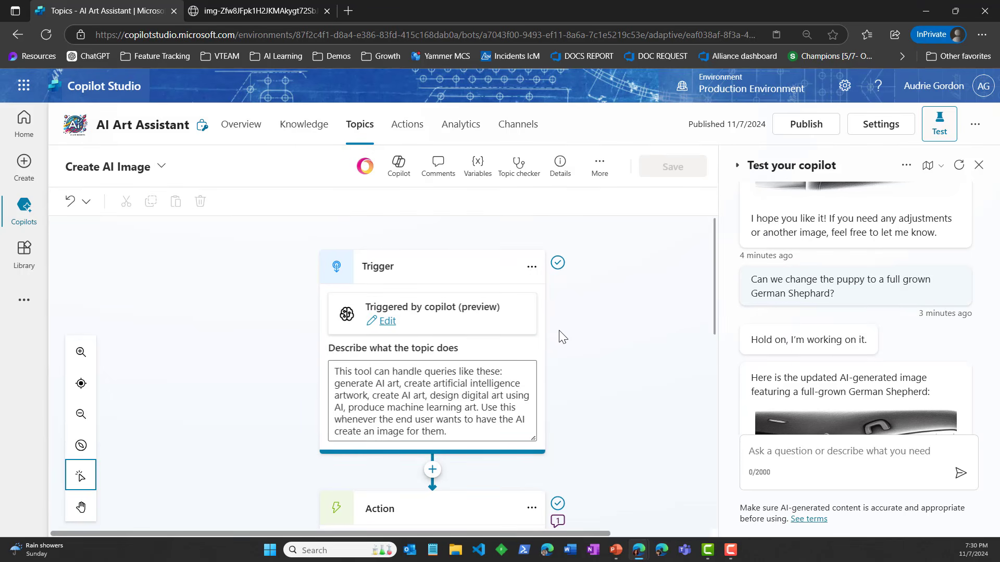
scroll(575, 337, "down", 5)
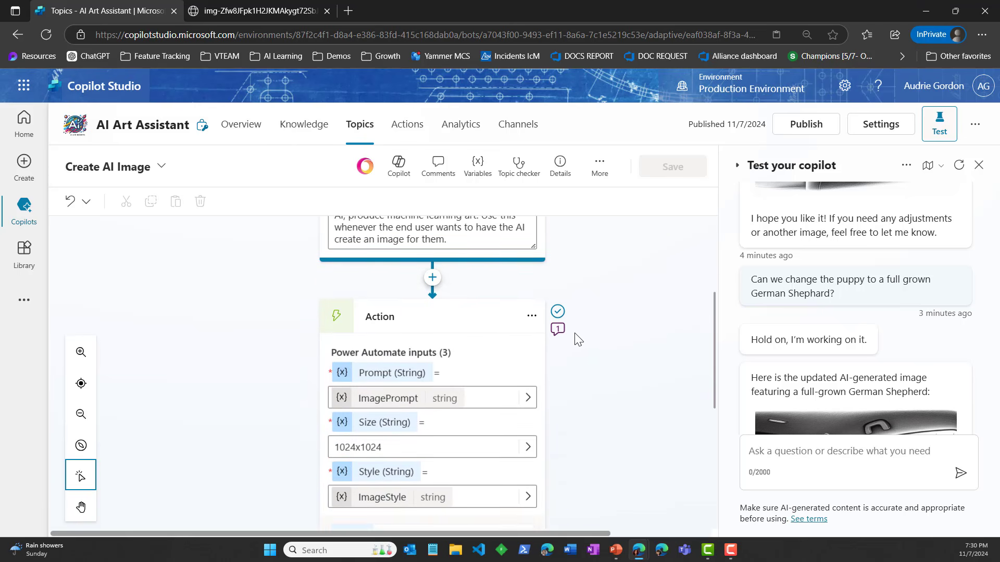
scroll(580, 342, "down", 5)
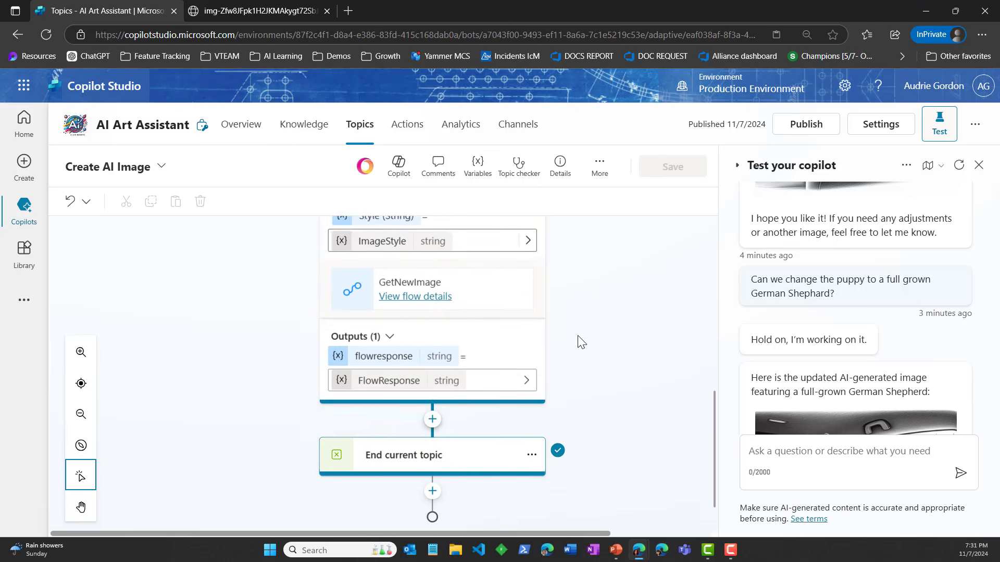
scroll(580, 342, "up", 5)
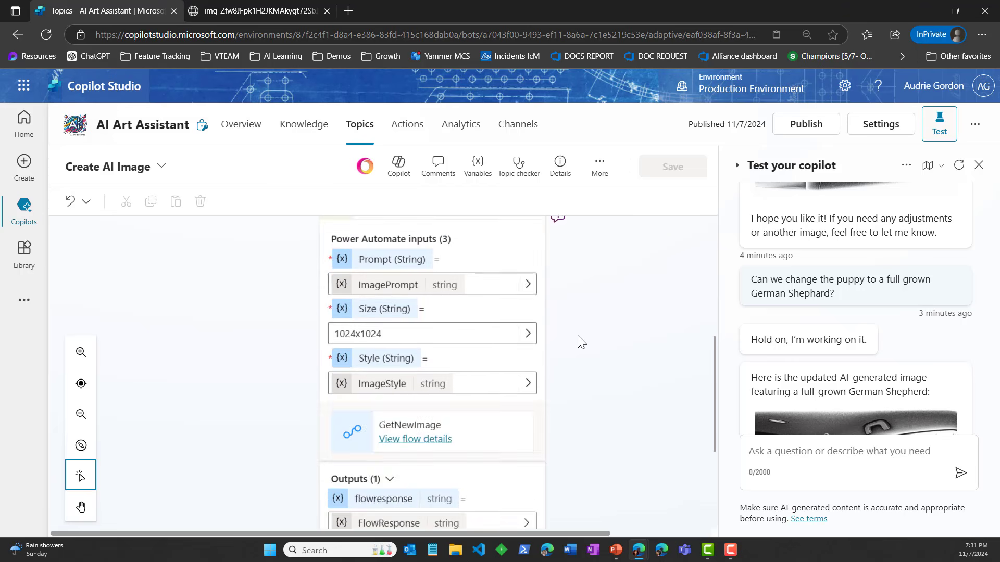
scroll(581, 342, "down", 3)
scroll(580, 342, "up", 2)
scroll(860, 377, "up", 3)
- Review how the test conversation asks for the image description and style that feed the Action node's inputs
scroll(858, 373, "up", 1)
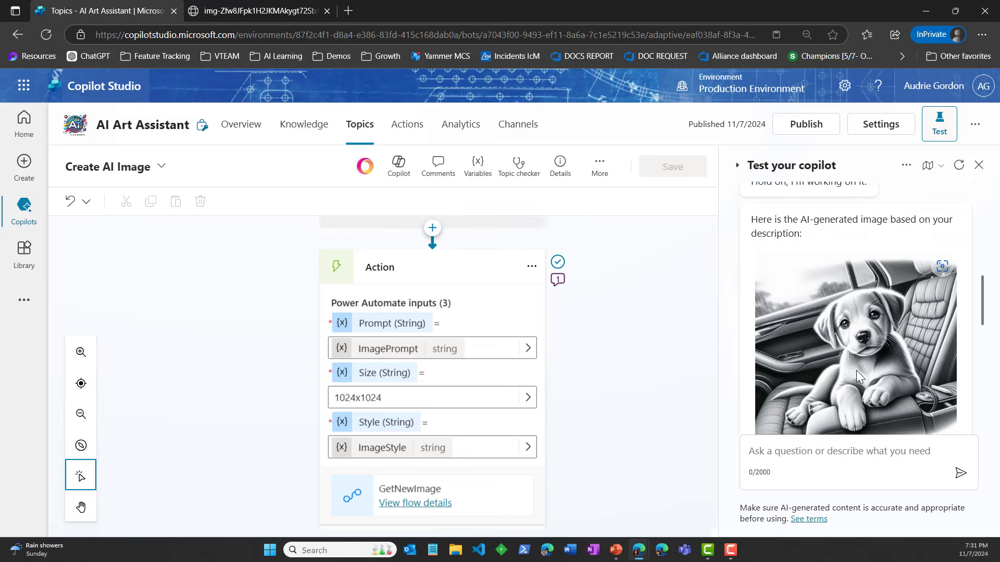
scroll(857, 371, "down", 1)
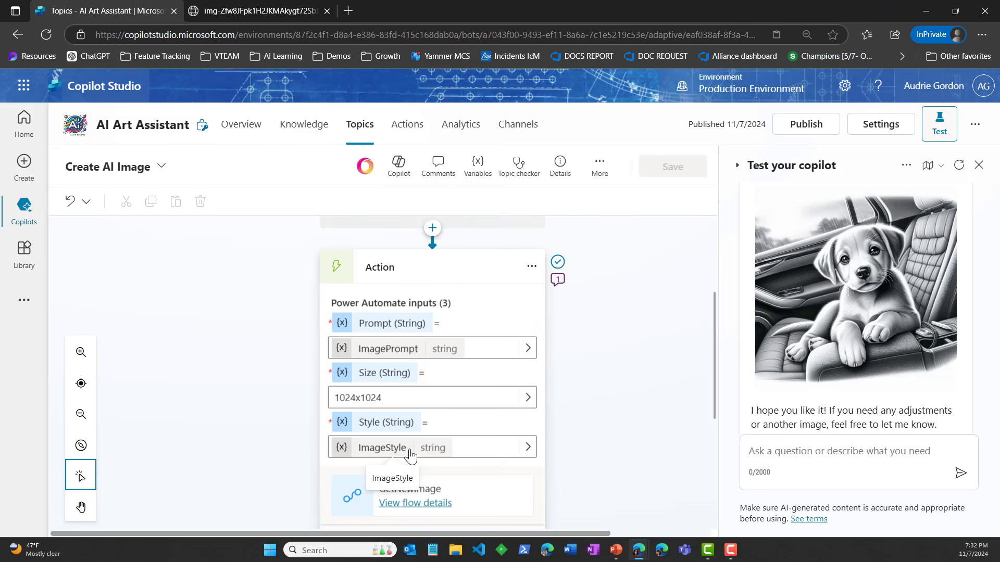
scroll(877, 378, "up", 10)
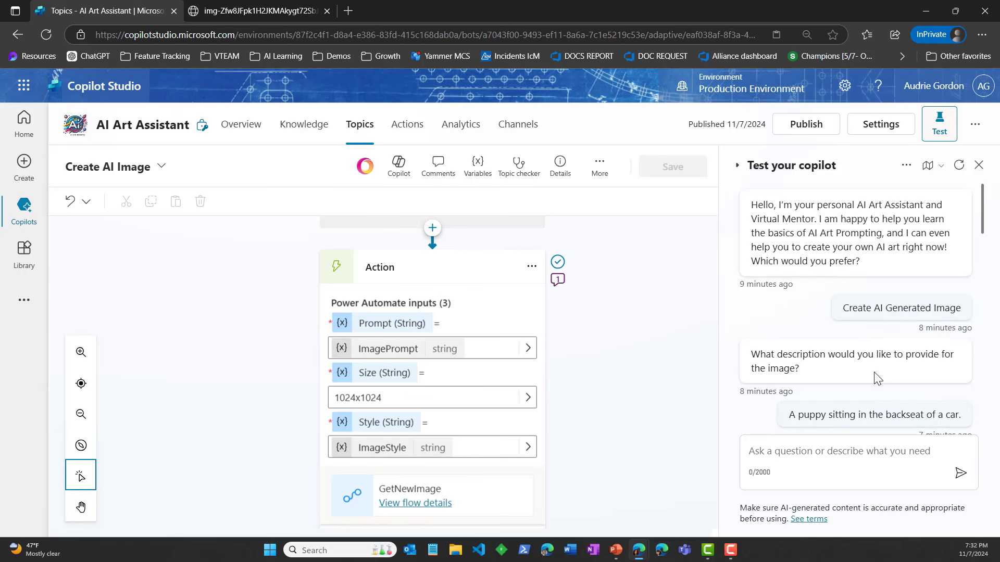
scroll(888, 322, "down", 2)
scroll(890, 328, "down", 3)
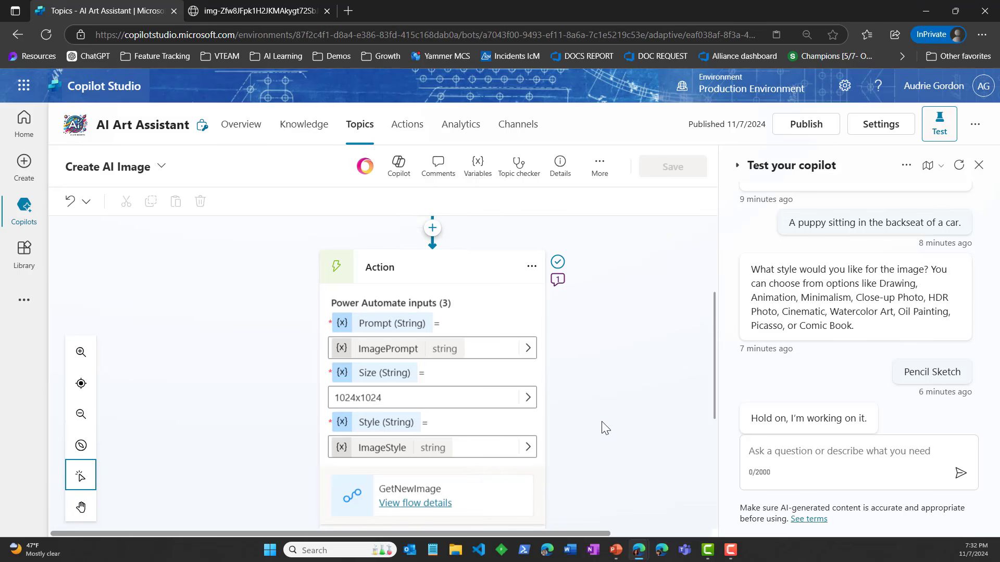
- Open the Create AI Image topic's details and examine its description, model display name, model description and status
scroll(601, 421, "down", 5)
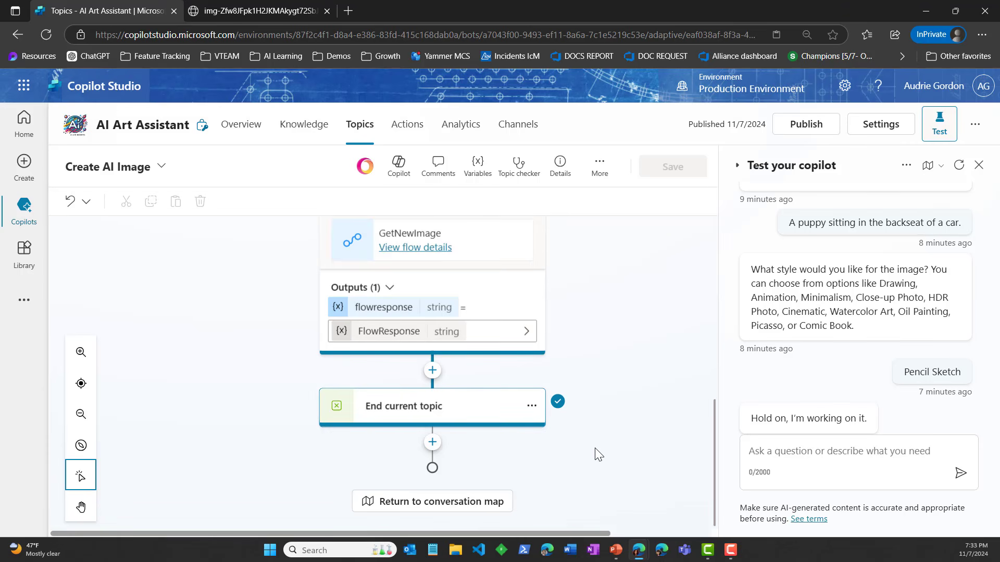
scroll(599, 455, "up", 8)
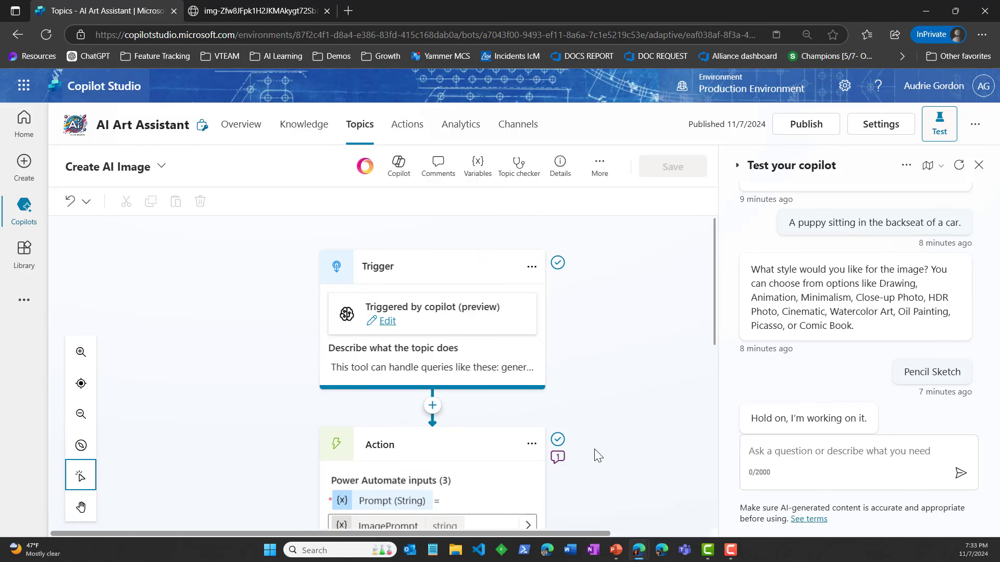
left_click(561, 168)
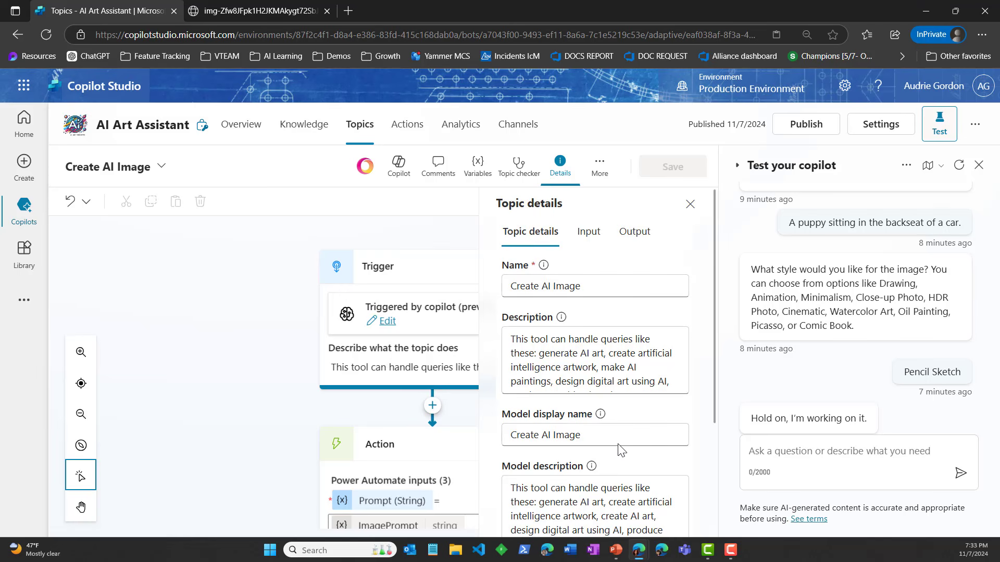
scroll(632, 337, "down", 2)
scroll(573, 351, "up", 2)
scroll(684, 409, "down", 2)
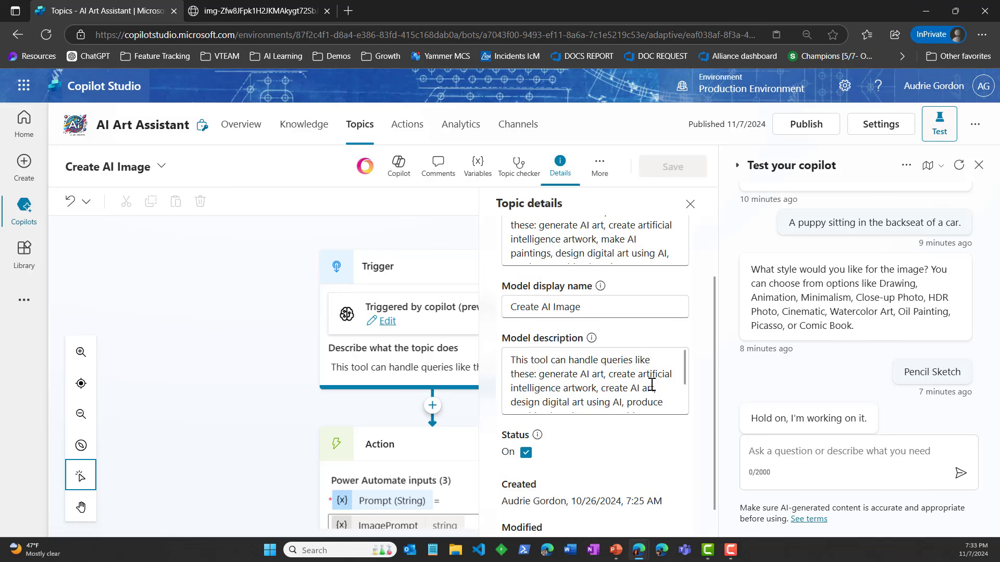
- Read the Create AI Image topic's full model description and compare it with the name, description and model display name
scroll(651, 385, "down", 2)
scroll(651, 388, "up", 2)
scroll(651, 393, "down", 1)
scroll(651, 393, "down", 1)
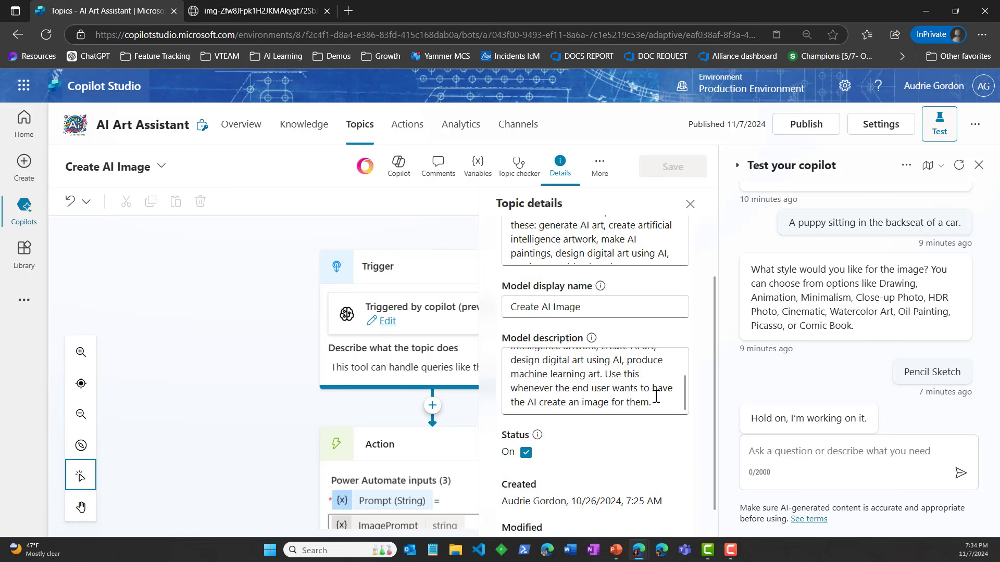
scroll(654, 401, "up", 3)
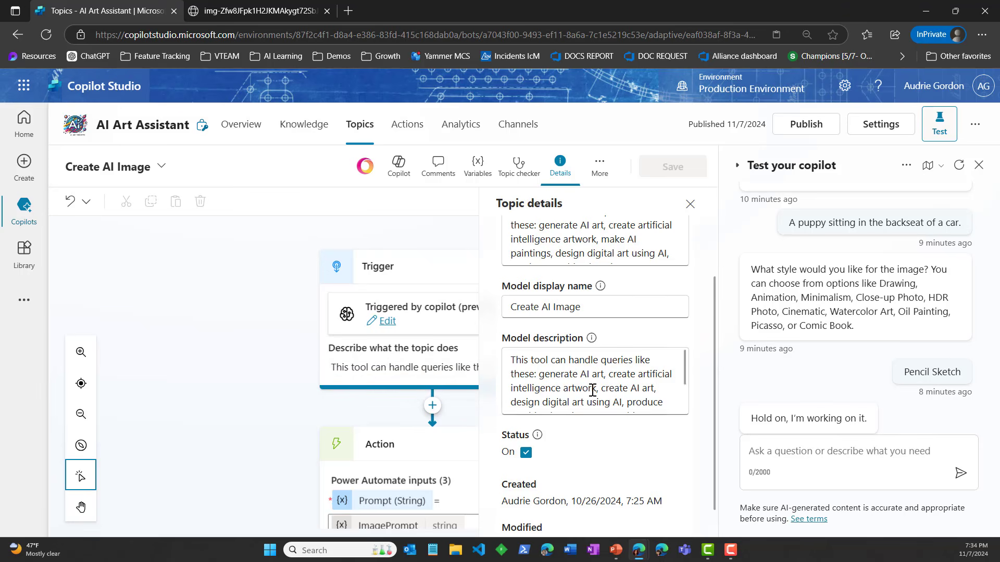
scroll(591, 388, "up", 3)
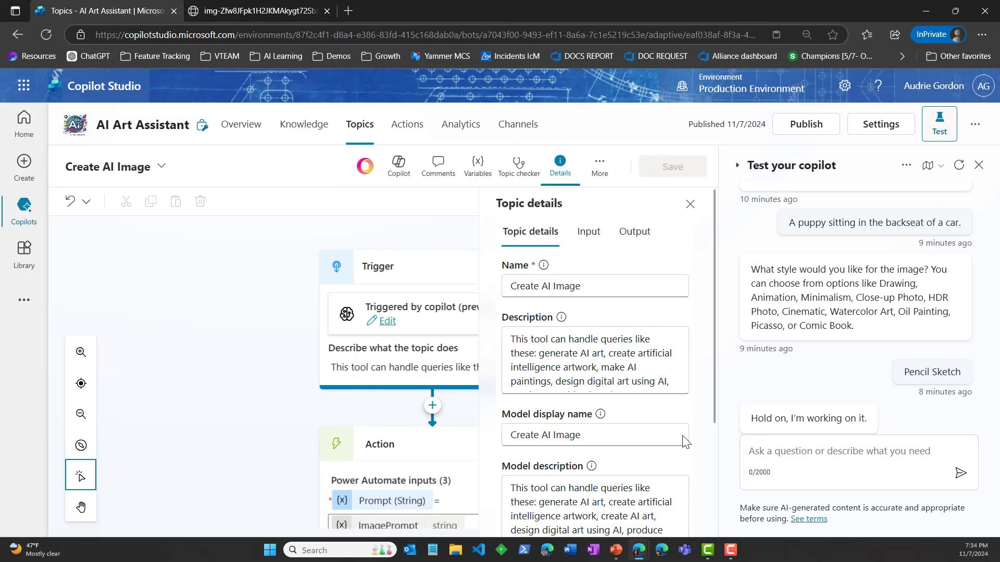
scroll(682, 443, "down", 3)
scroll(682, 447, "up", 3)
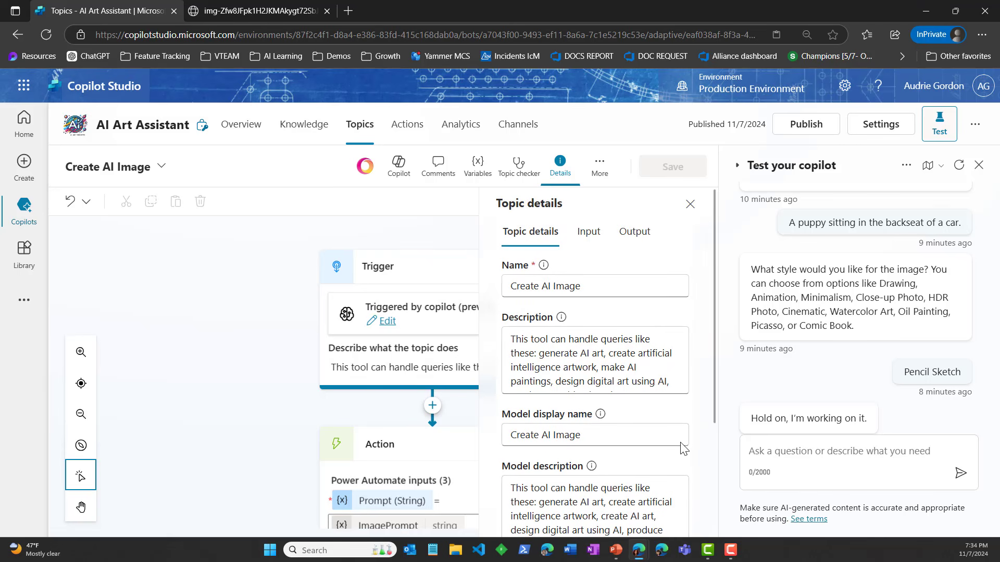
- Open the topic's input variables and examine ImagePrompt's fill method, data type, display name, entity and description against the Action node's inputs
left_click(585, 239)
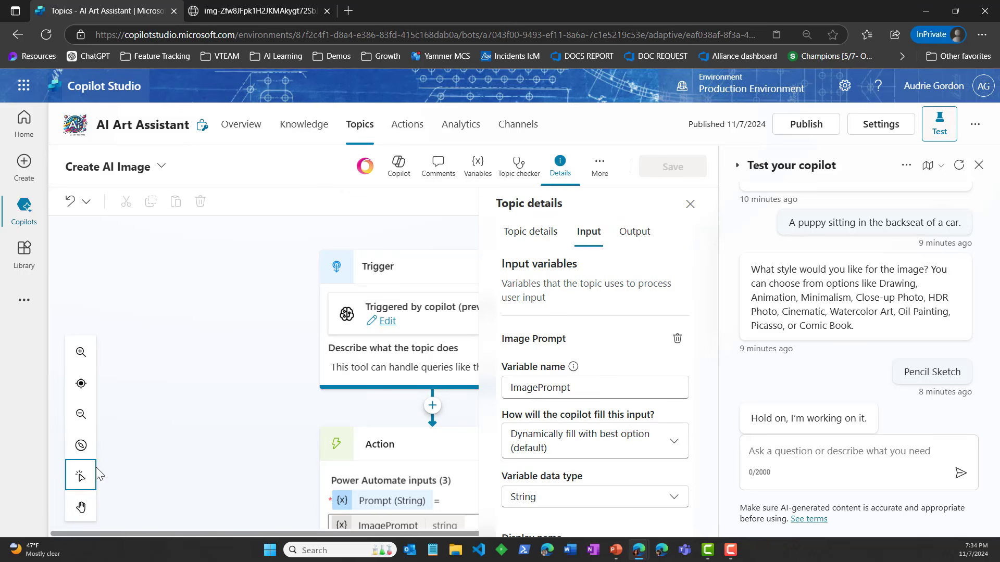
scroll(217, 408, "down", 5)
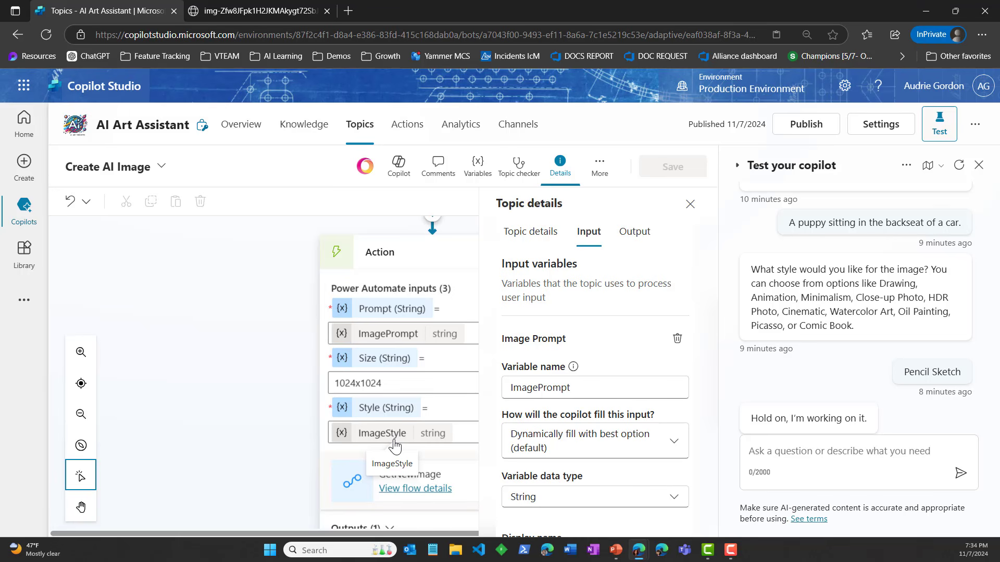
scroll(627, 336, "down", 3)
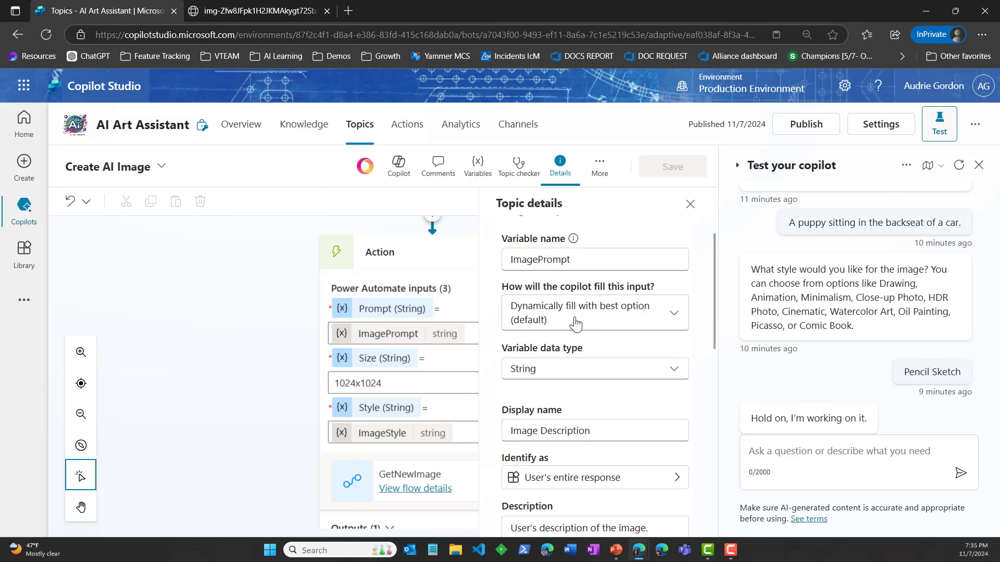
scroll(623, 385, "down", 2)
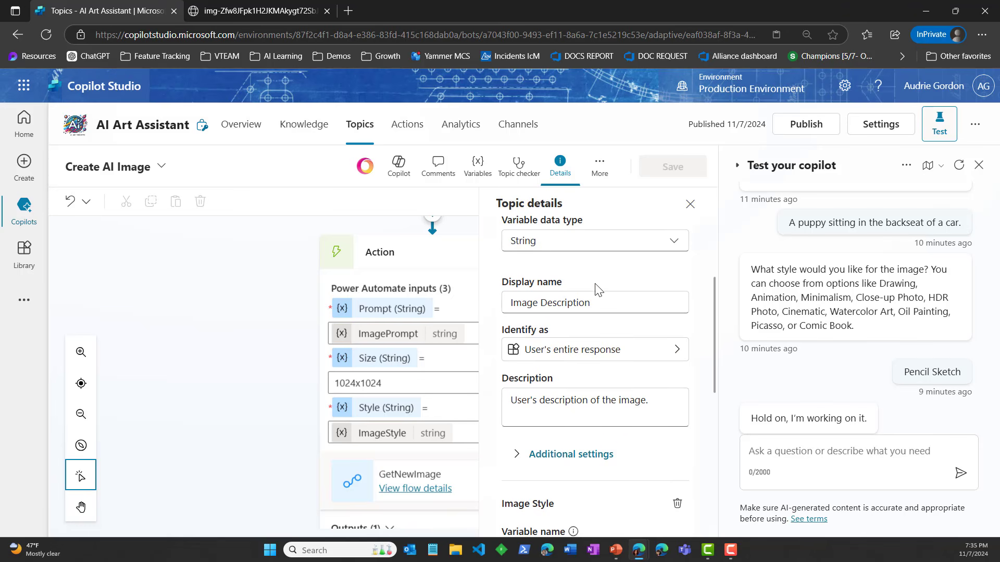
scroll(659, 347, "up", 3)
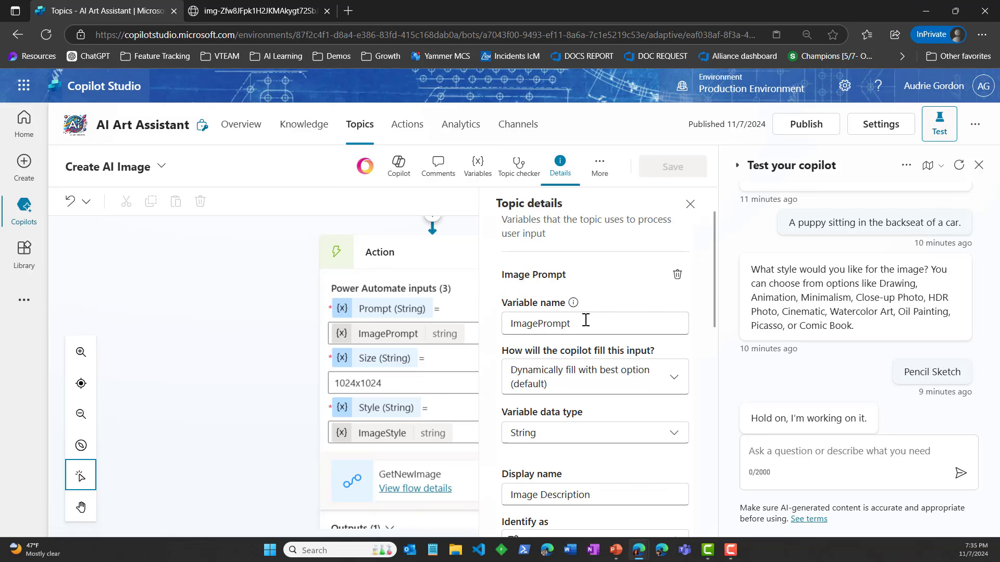
scroll(586, 320, "down", 4)
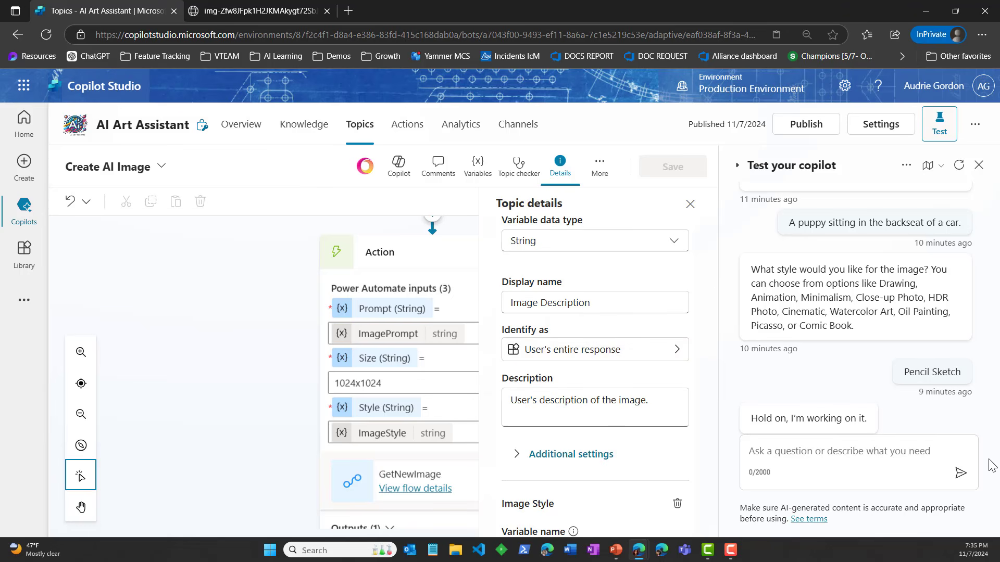
scroll(600, 377, "down", 2)
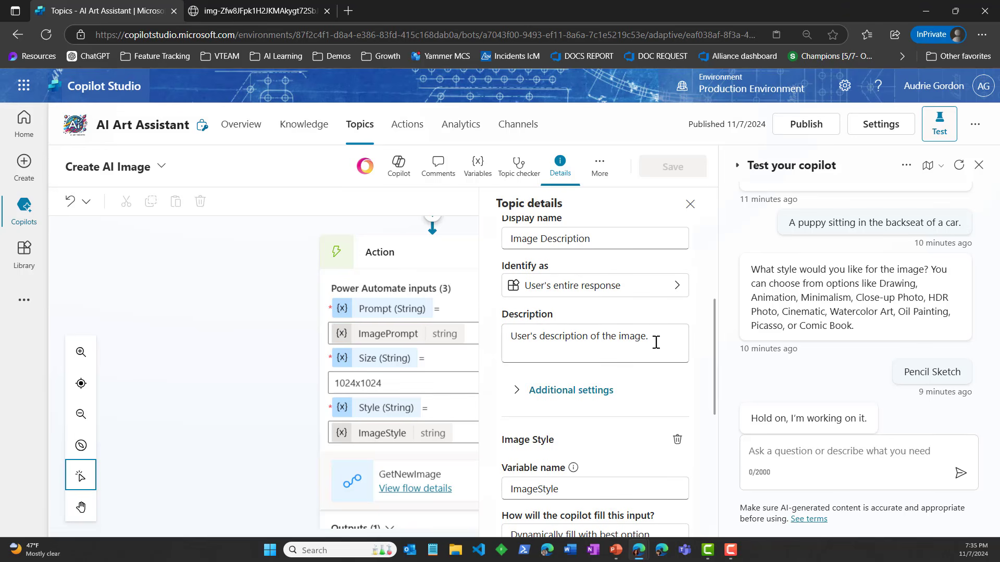
scroll(656, 342, "up", 4)
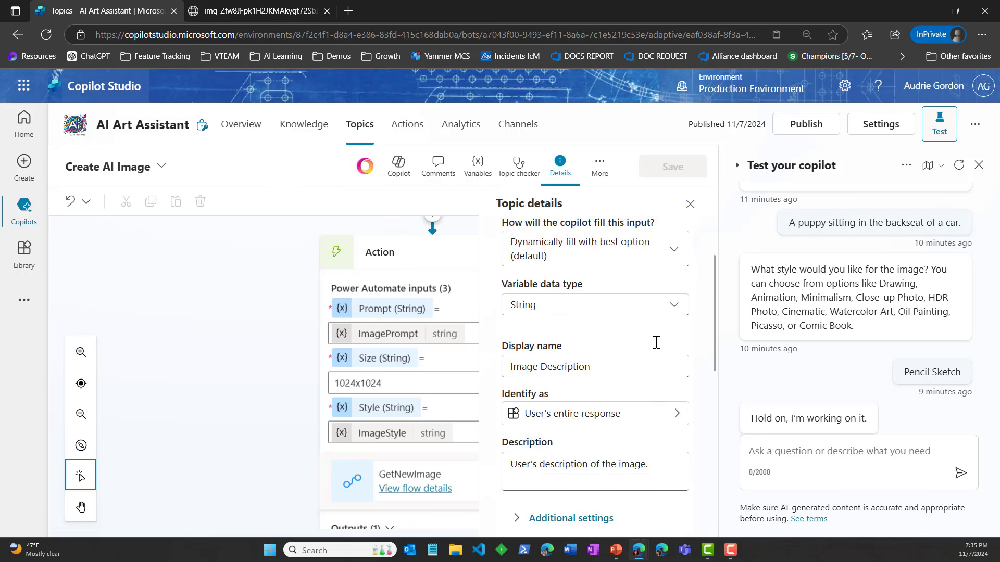
scroll(657, 345, "down", 1)
scroll(640, 343, "up", 2)
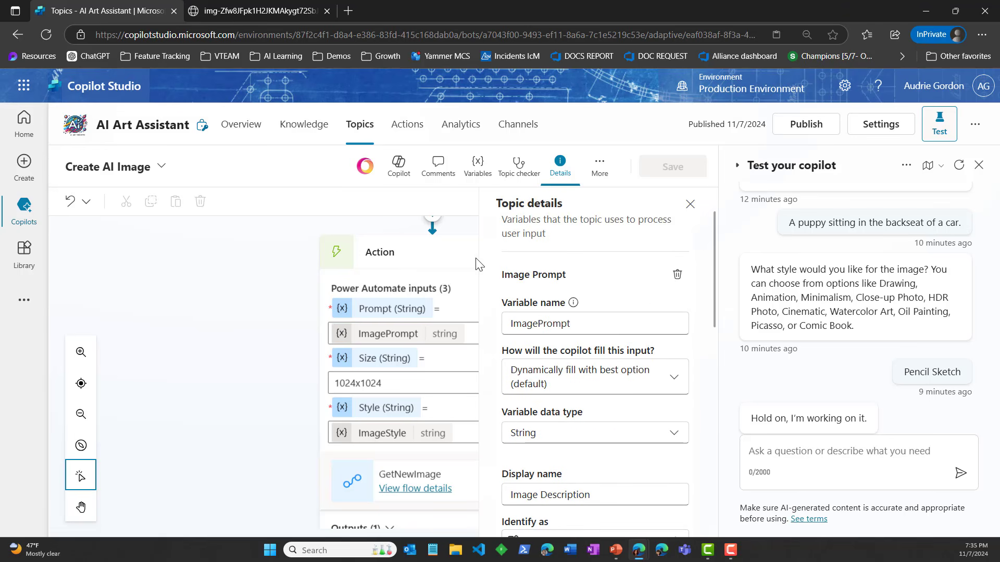
scroll(614, 339, "down", 4)
scroll(614, 344, "down", 3)
scroll(614, 359, "up", 3)
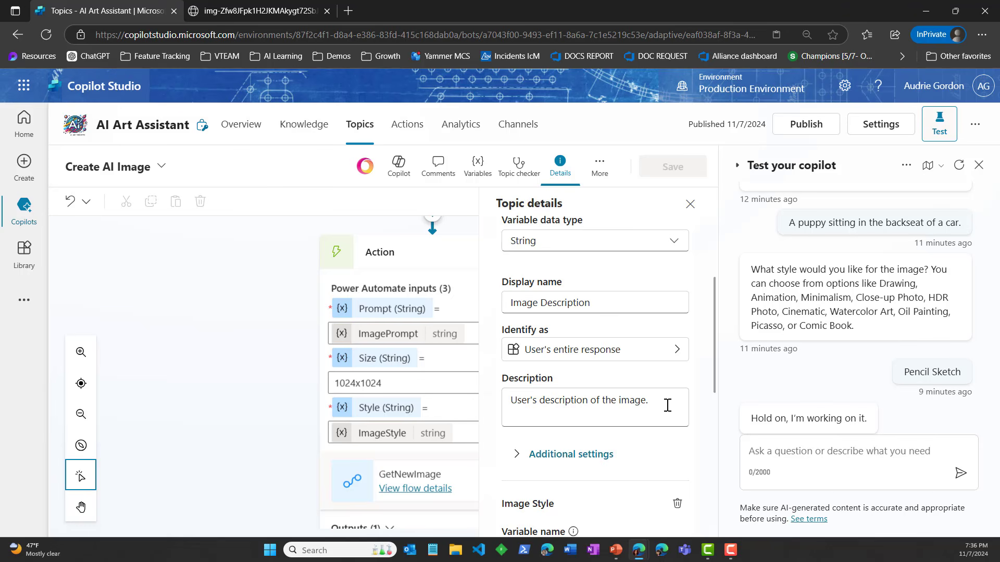
- Examine the ImageStyle input variable's fill method, data type, display name and entity, and read its full description of style choices
scroll(667, 405, "down", 2)
scroll(642, 354, "down", 2)
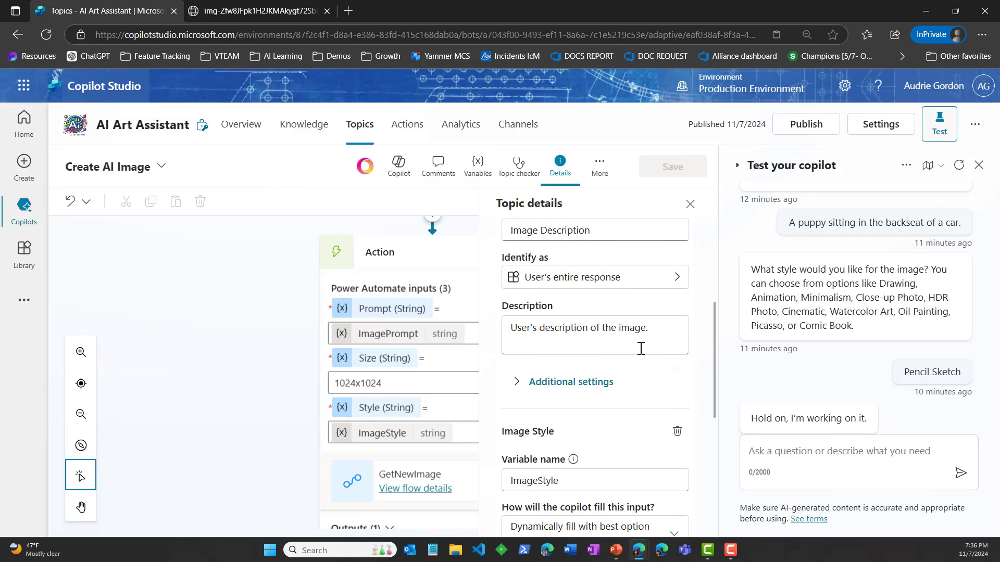
scroll(639, 354, "up", 1)
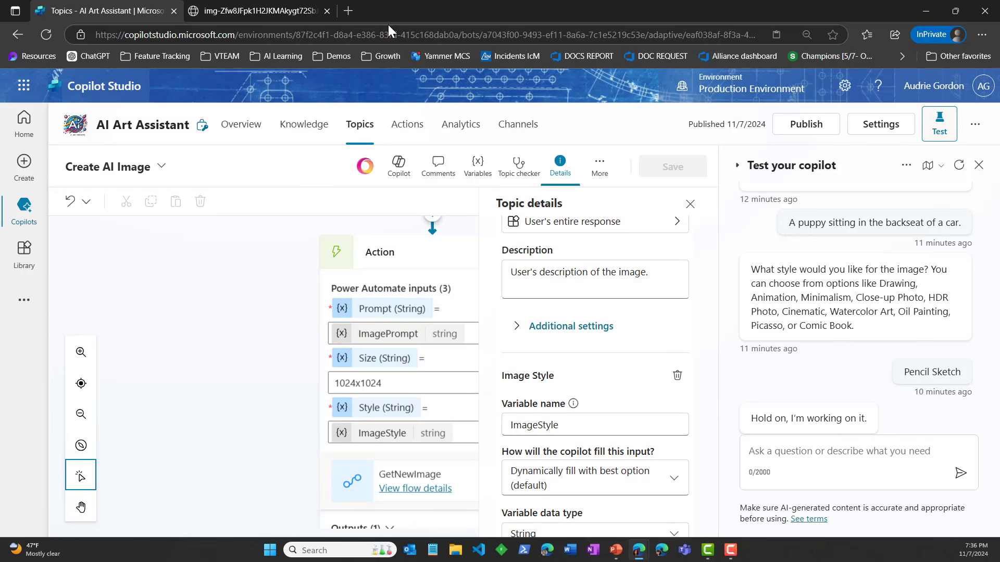
scroll(609, 348, "down", 1)
scroll(612, 350, "down", 1)
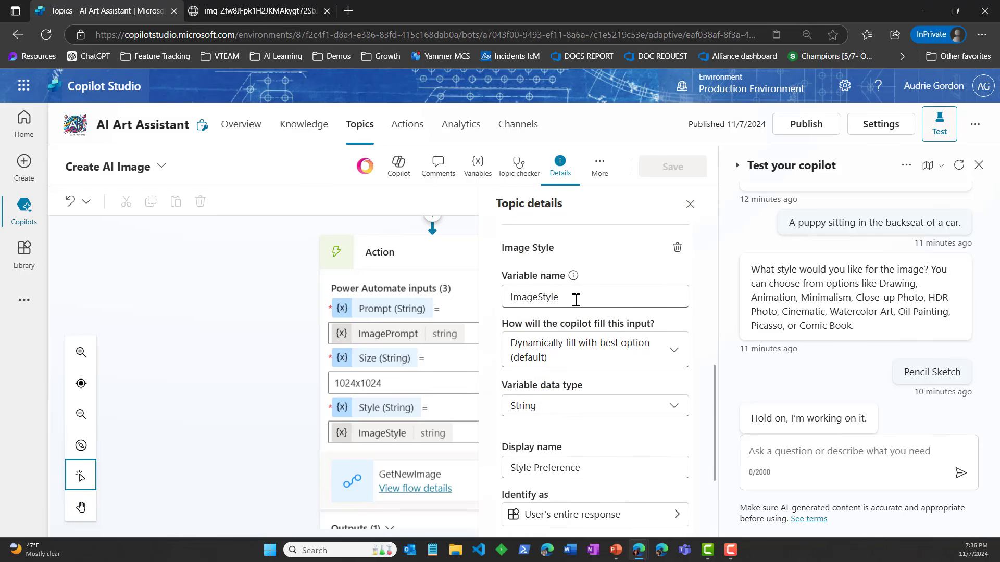
scroll(614, 331, "down", 1)
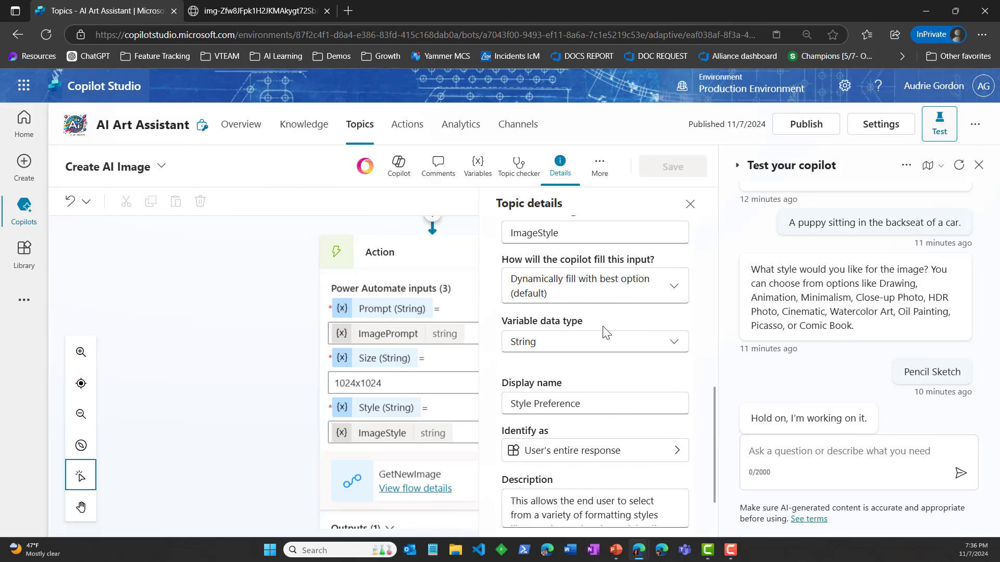
scroll(603, 332, "down", 2)
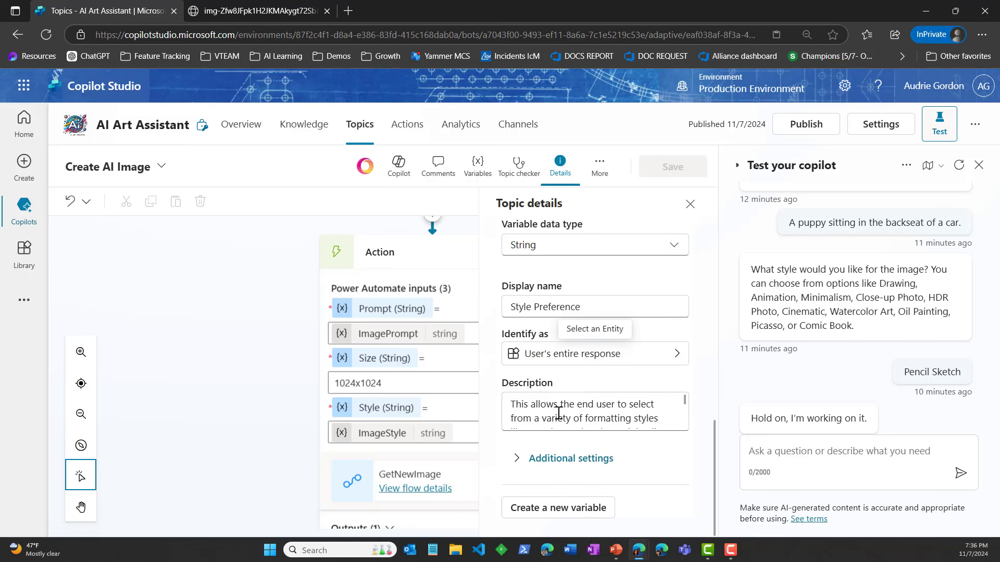
scroll(570, 417, "down", 2)
scroll(558, 420, "up", 2)
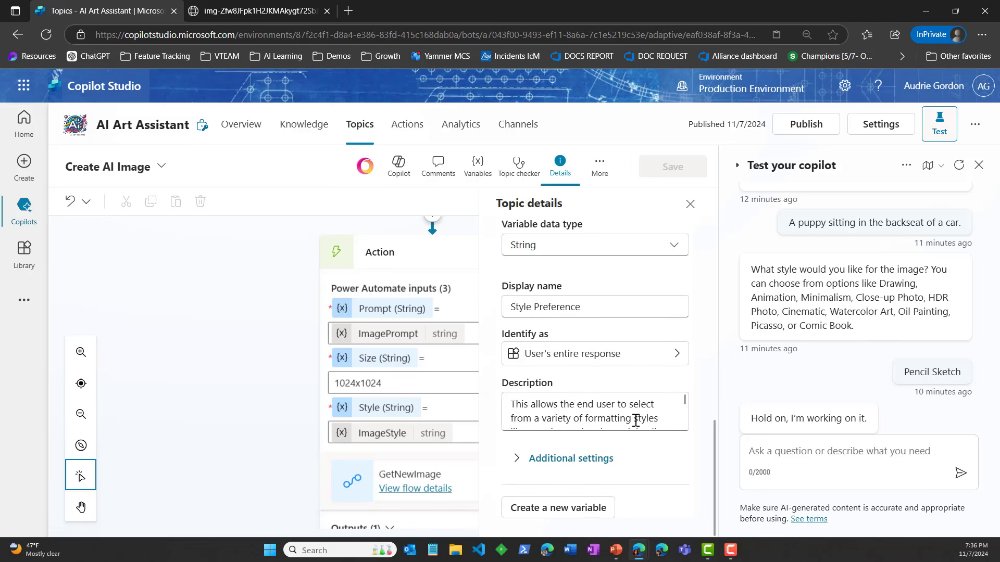
scroll(636, 419, "down", 2)
scroll(633, 420, "up", 2)
left_click_drag(688, 398, 681, 427)
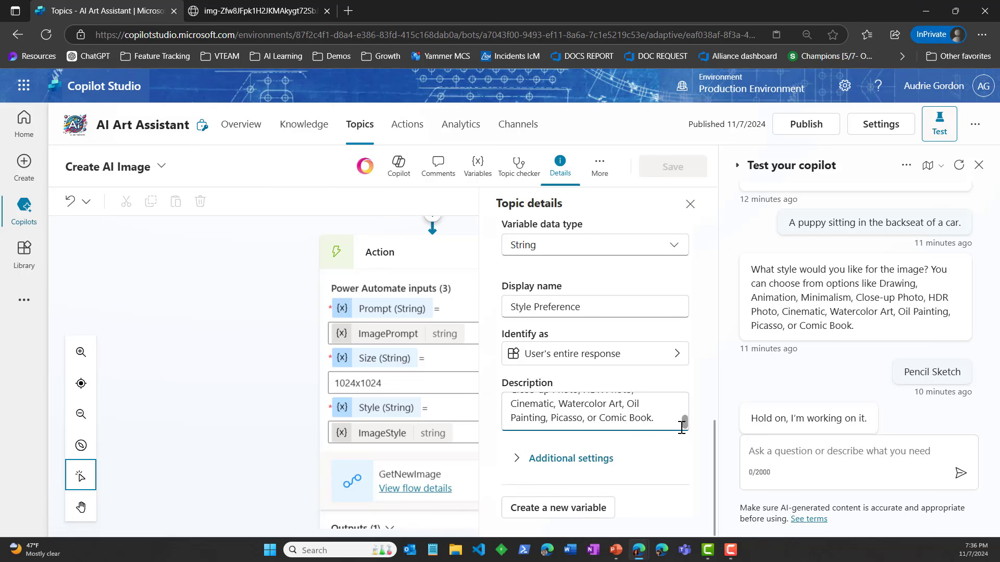
left_click_drag(681, 427, 684, 400)
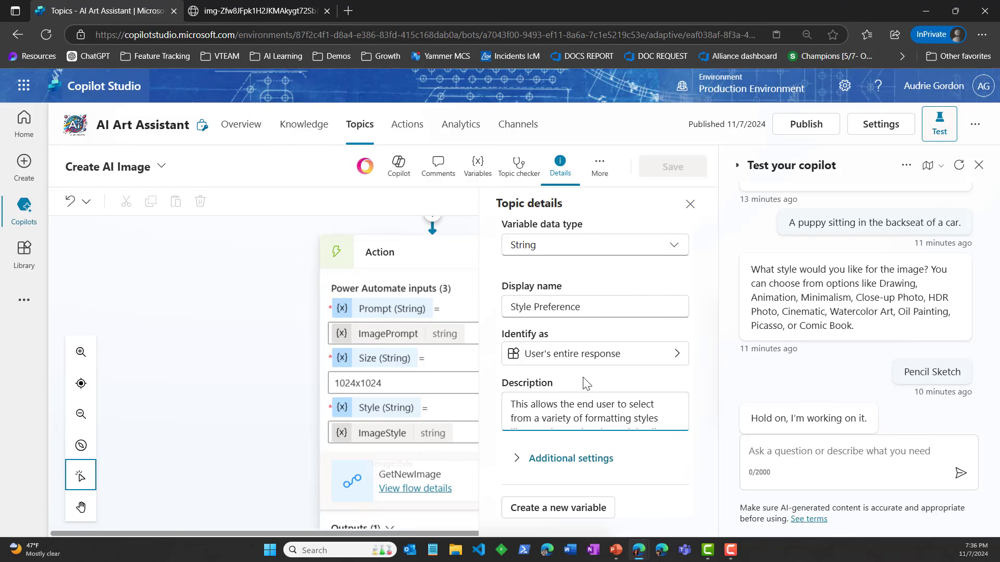
- Review the ImageStyle and ImagePrompt settings once more, back to the start of the input variables
scroll(583, 381, "up", 4)
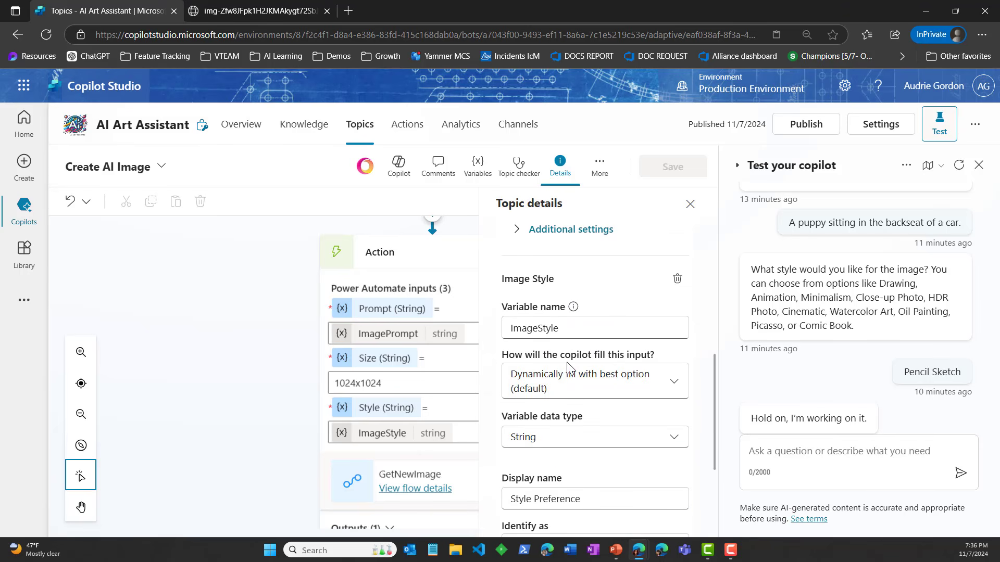
scroll(625, 341, "up", 6)
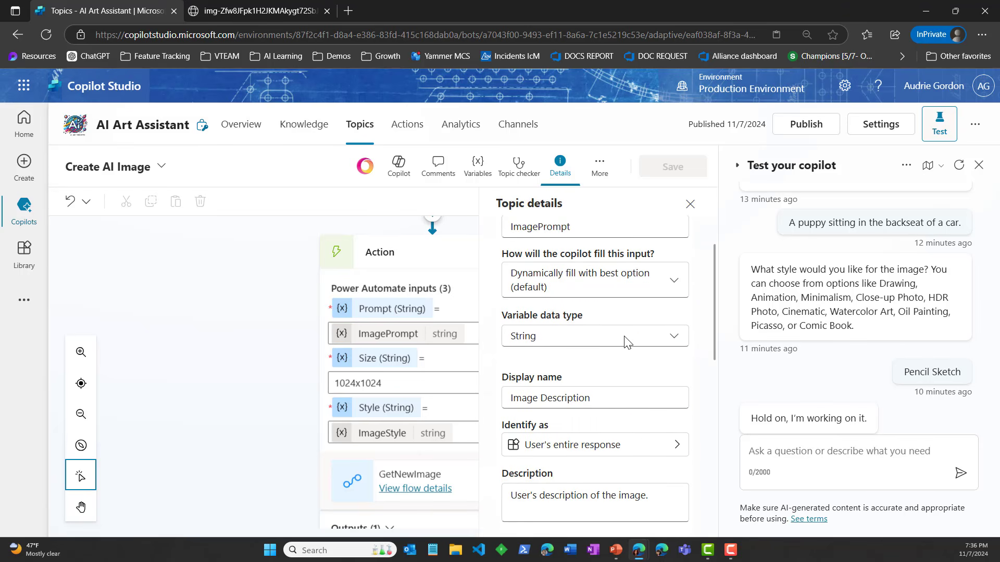
scroll(625, 340, "up", 2)
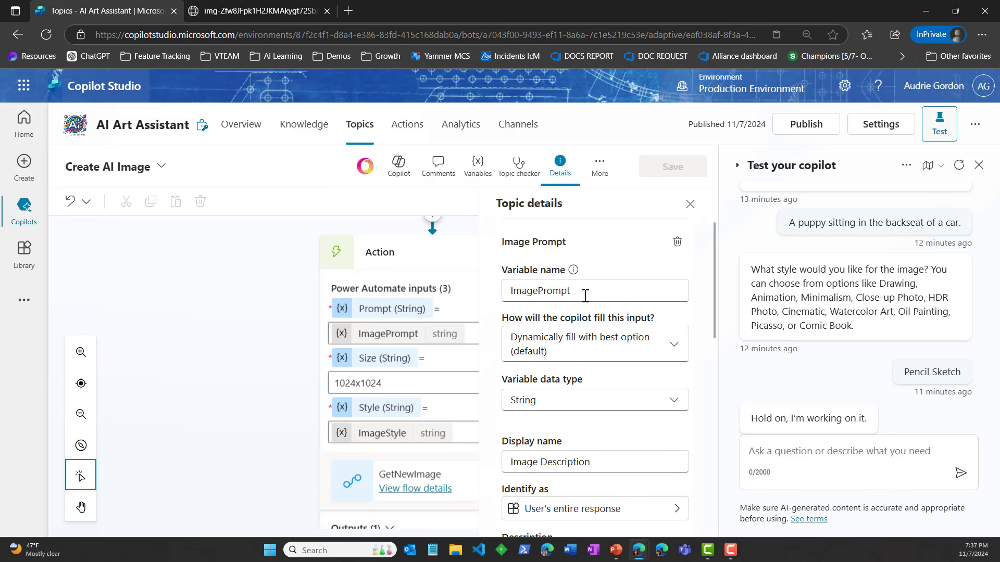
scroll(645, 322, "up", 3)
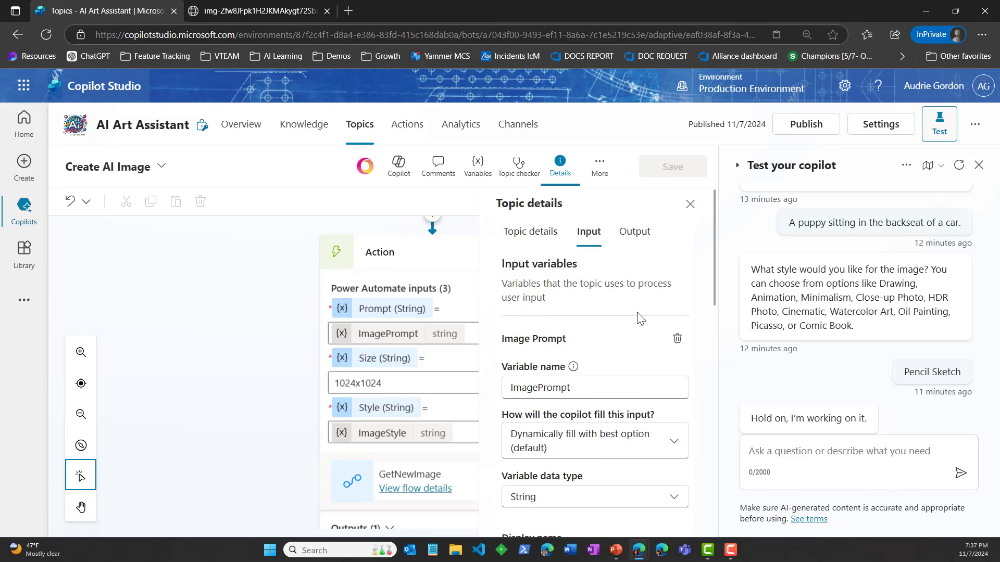
- Examine the topic's FlowResponse output variable and its full description alongside the Action node's output, and close the topic details
left_click(631, 237)
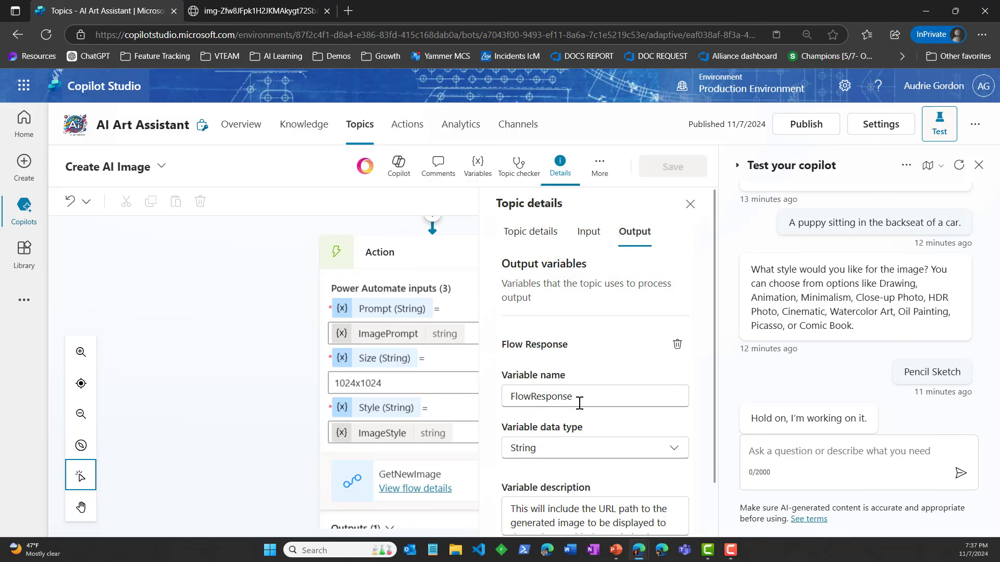
scroll(237, 339, "down", 5)
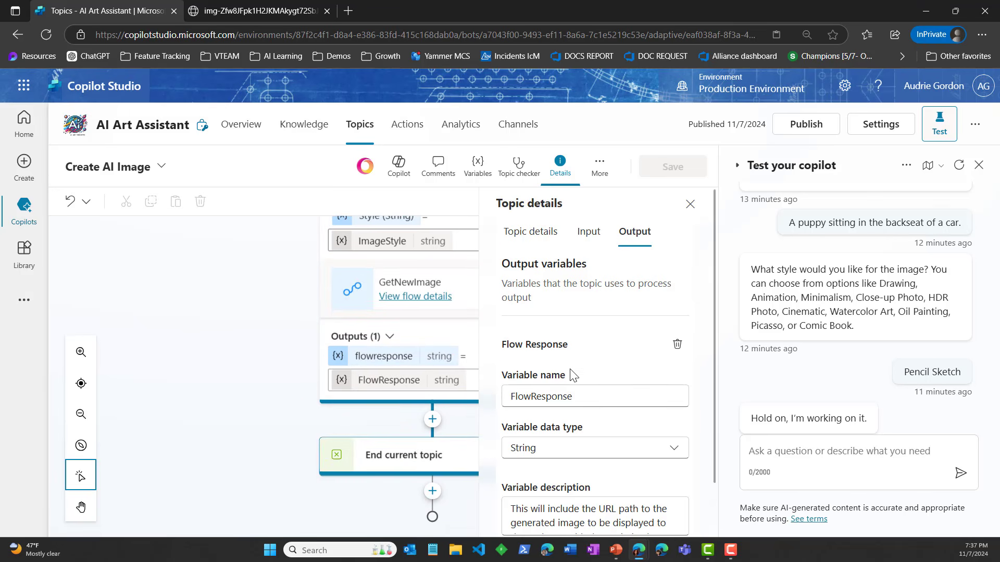
scroll(202, 360, "up", 2)
scroll(202, 360, "down", 2)
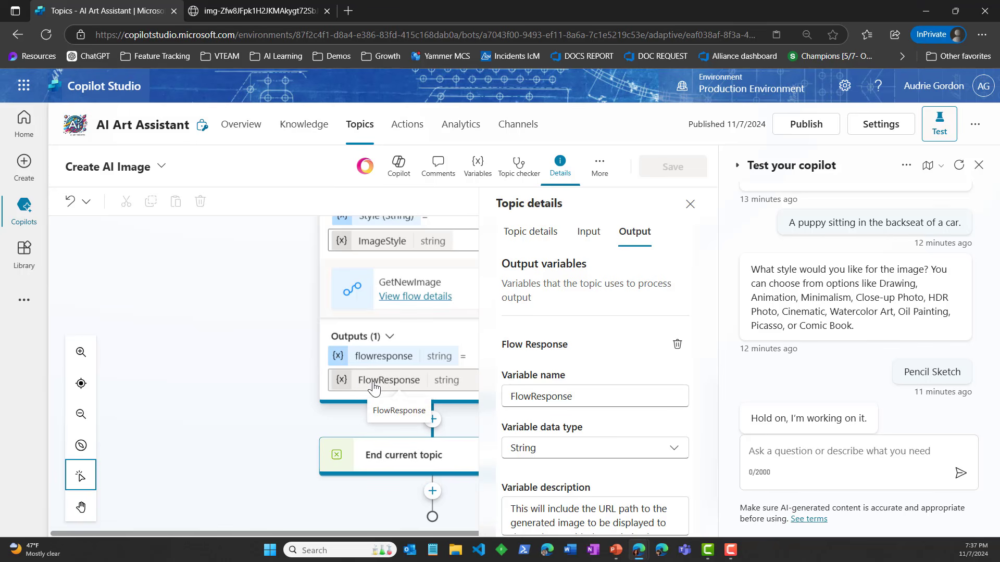
scroll(614, 436, "down", 1)
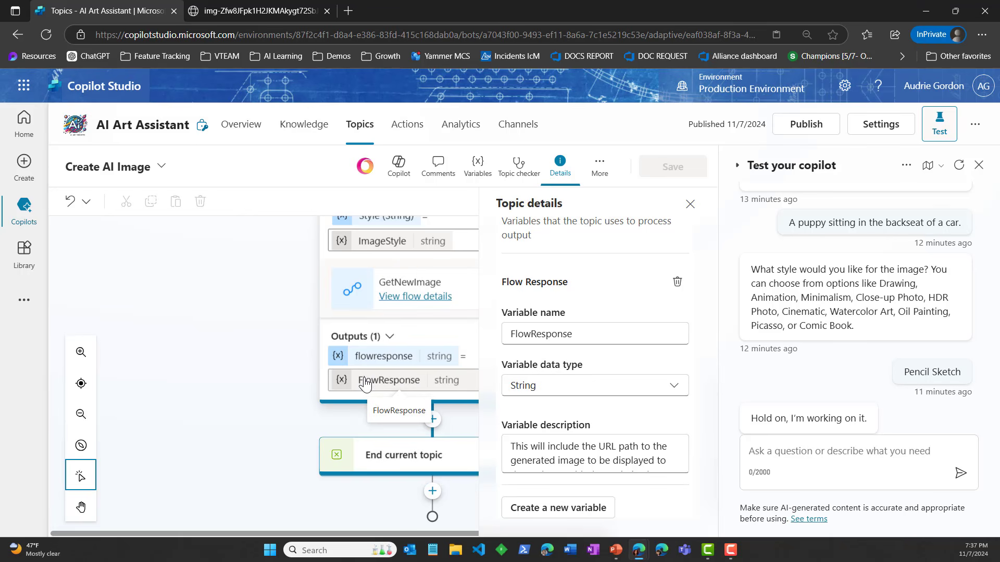
scroll(643, 445, "down", 1)
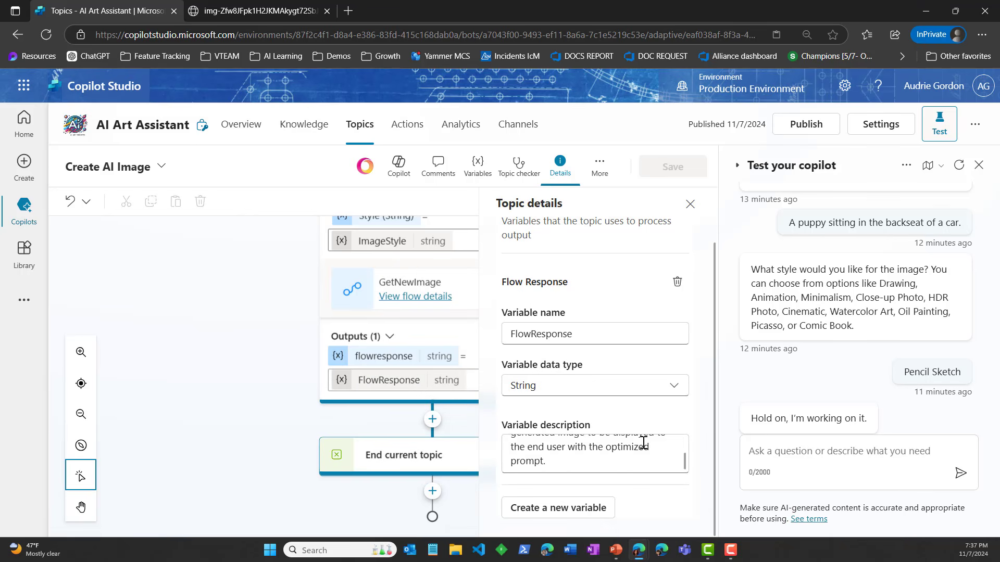
scroll(643, 445, "up", 1)
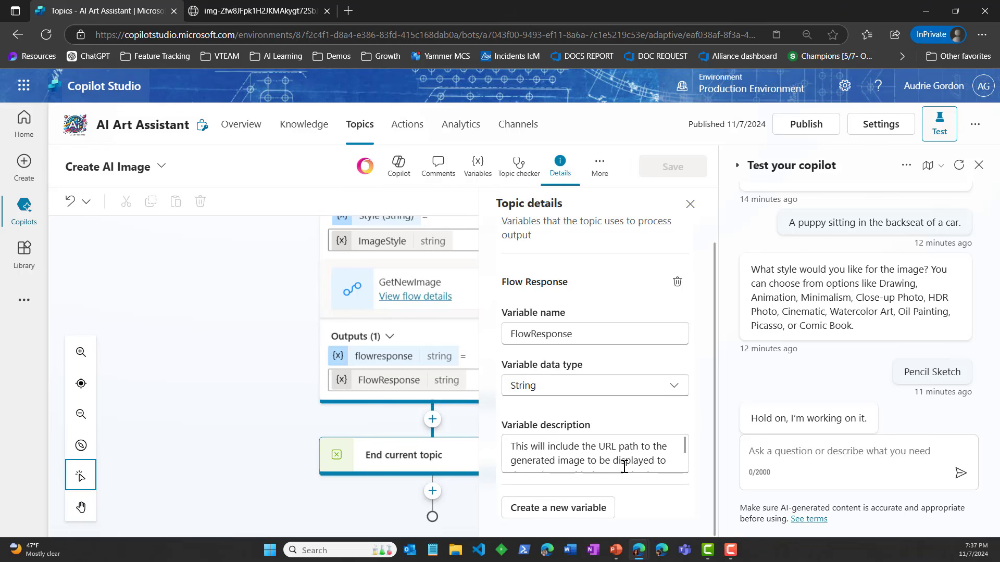
left_click_drag(684, 449, 683, 467)
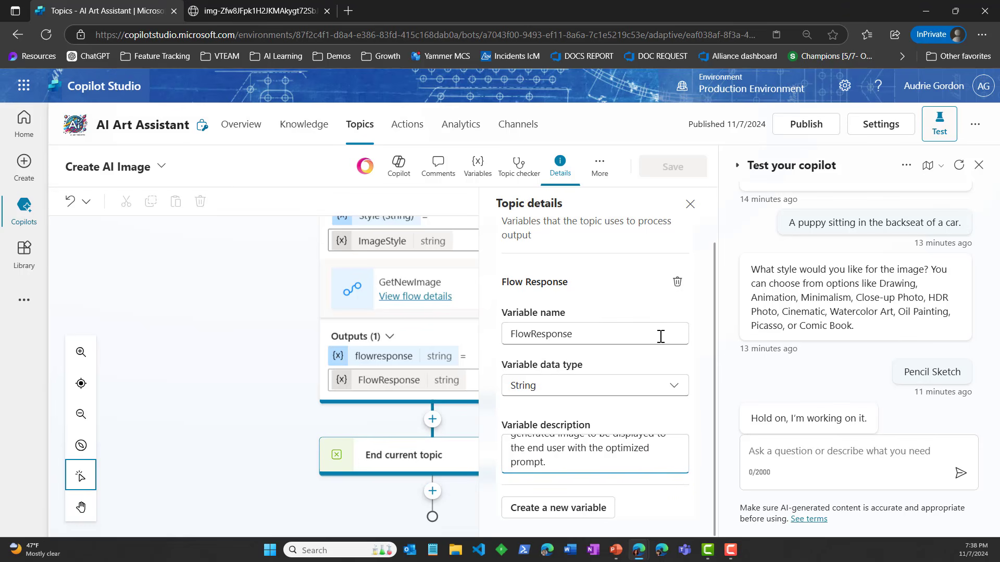
scroll(672, 297, "up", 2)
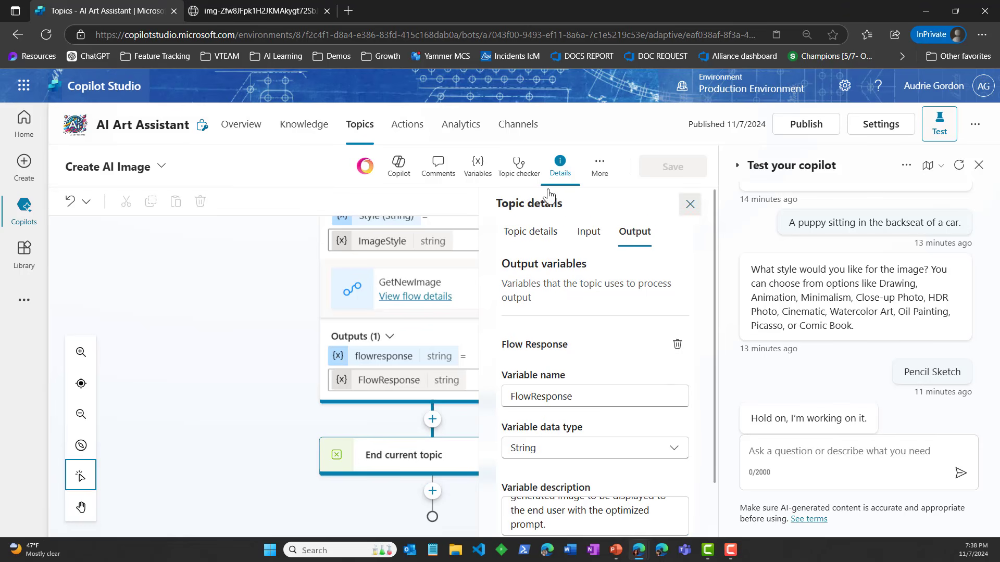
left_click(690, 205)
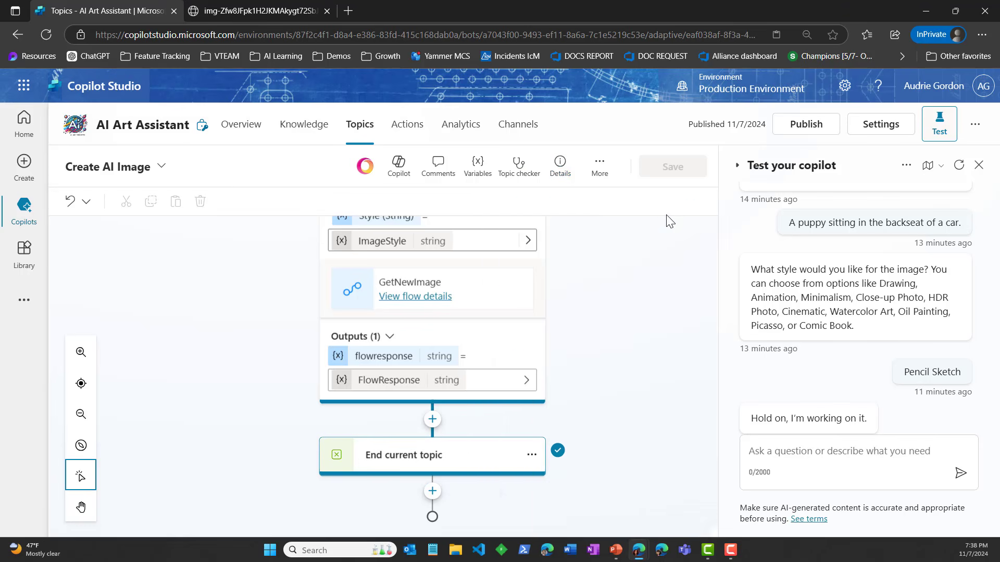
- List the topic's variables, check the FlowResponse variable's properties, and close them
left_click(482, 174)
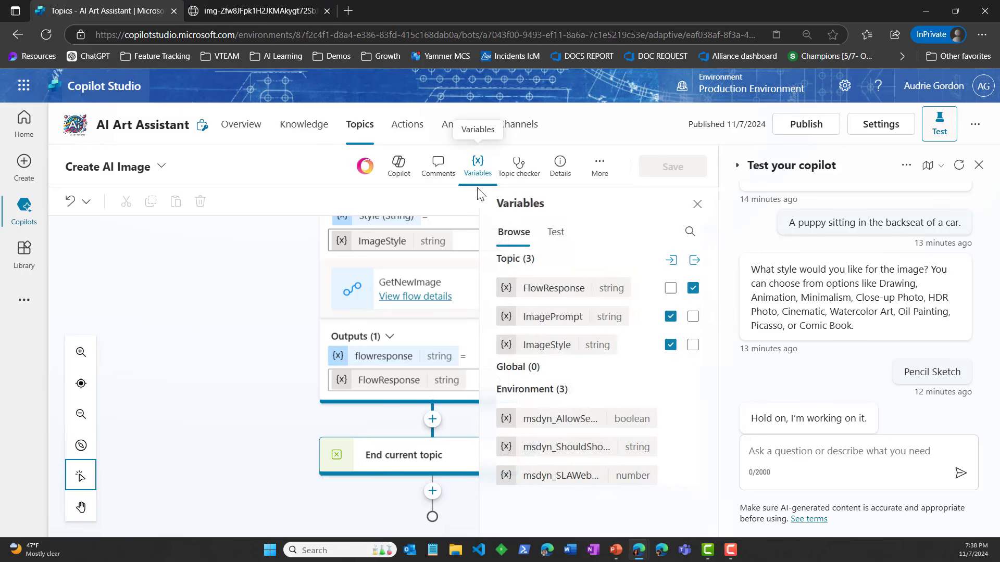
left_click(557, 289)
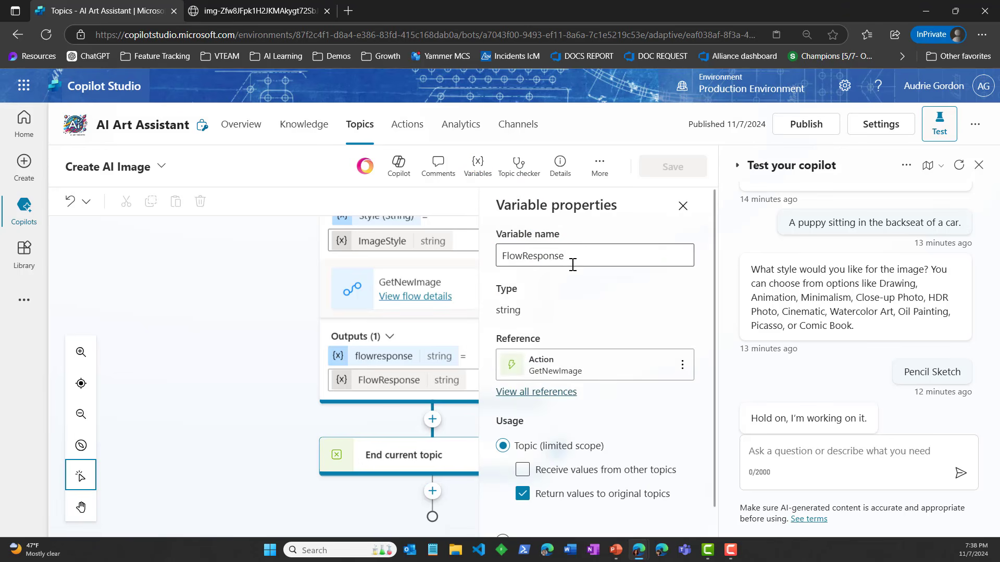
left_click(683, 207)
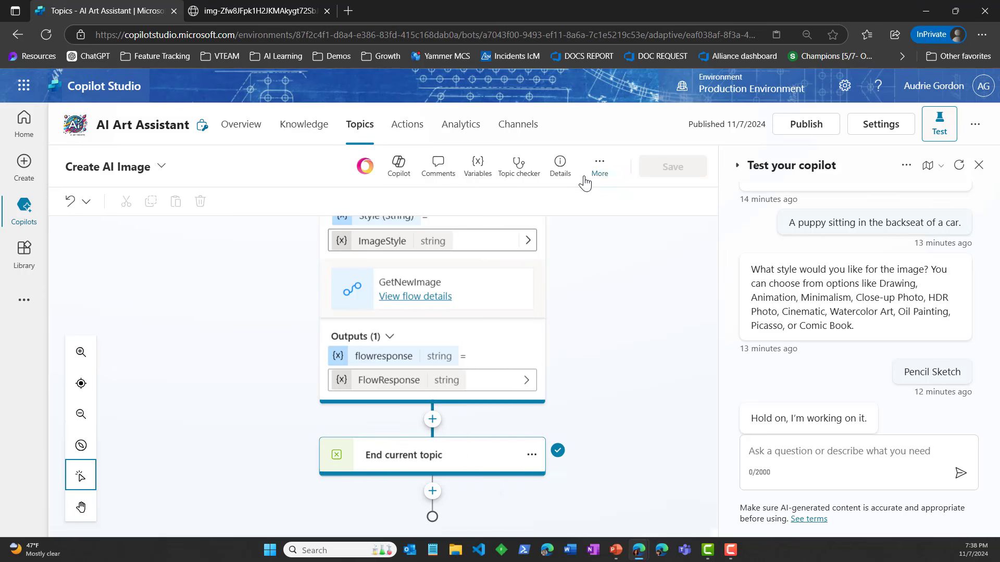
- Show the test values of the topic variables and read the revised prompt returned in FlowResponse
left_click(477, 168)
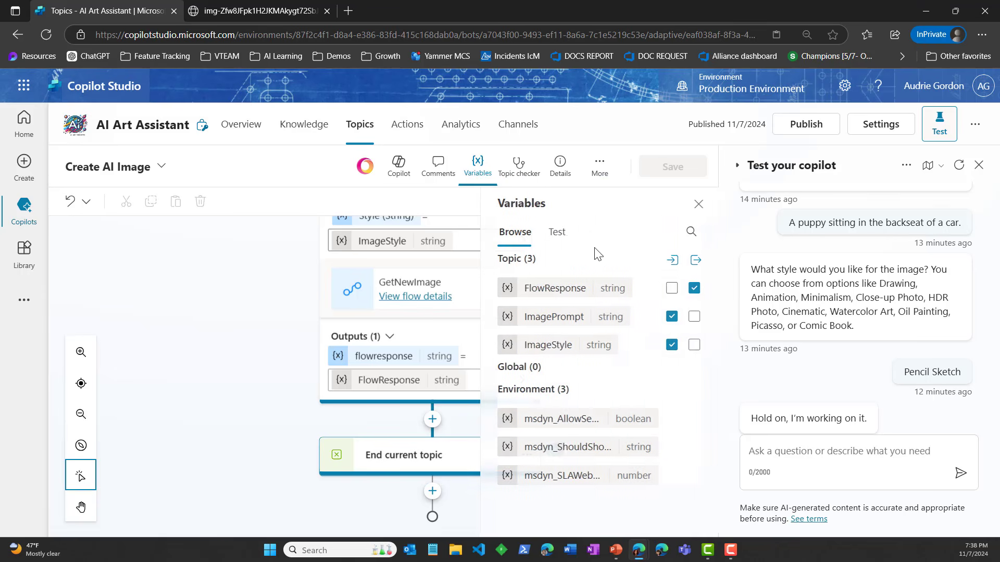
left_click(553, 234)
left_click(512, 264)
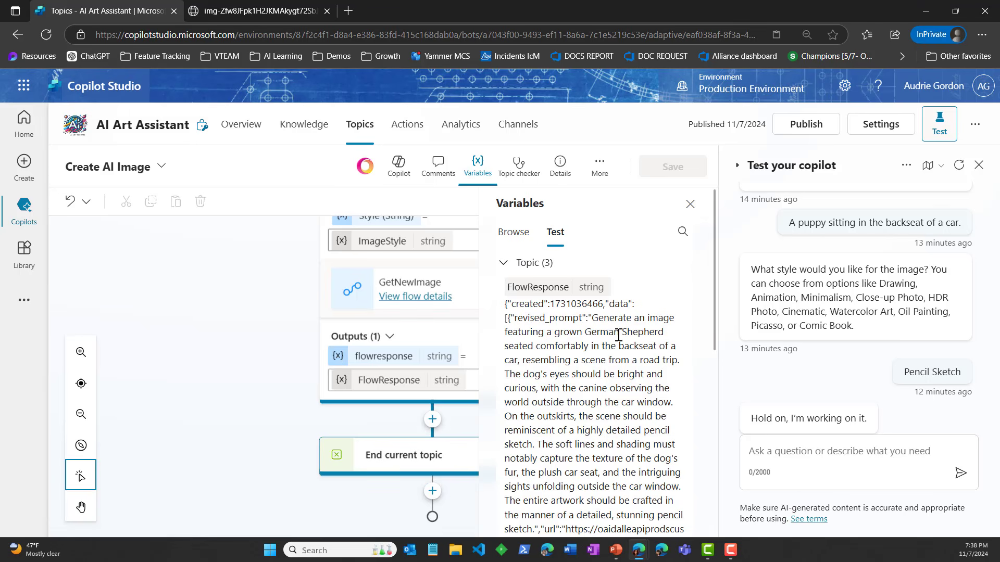
scroll(618, 335, "down", 1)
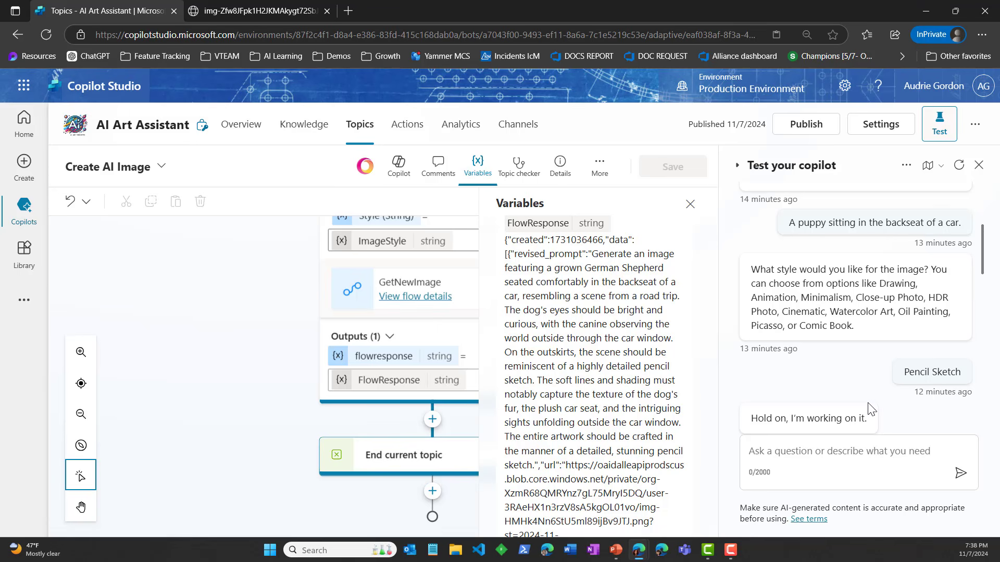
- Review the test conversation from the puppy request through to the updated German Shepherd image
scroll(869, 406, "up", 4)
scroll(868, 406, "down", 1)
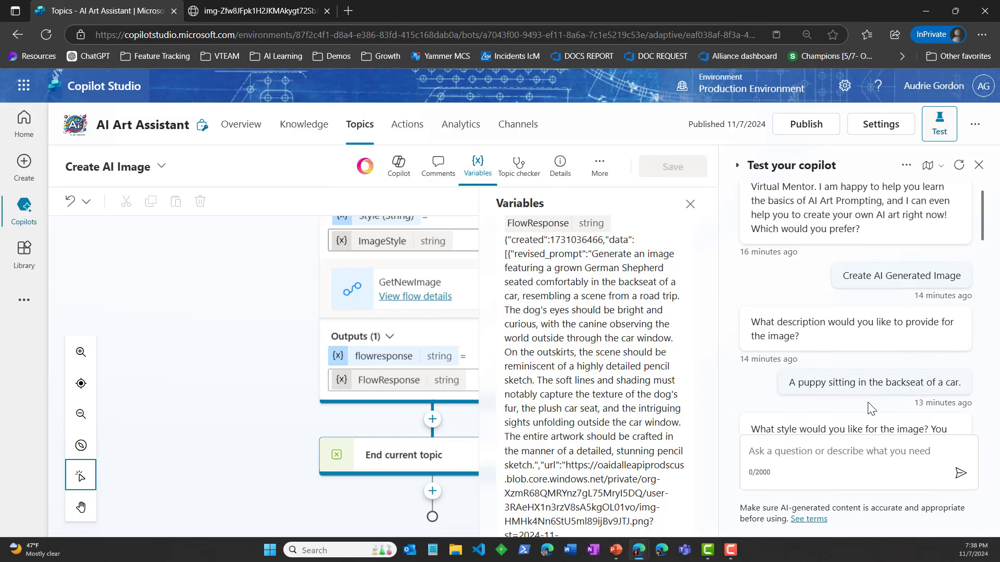
scroll(826, 363, "down", 6)
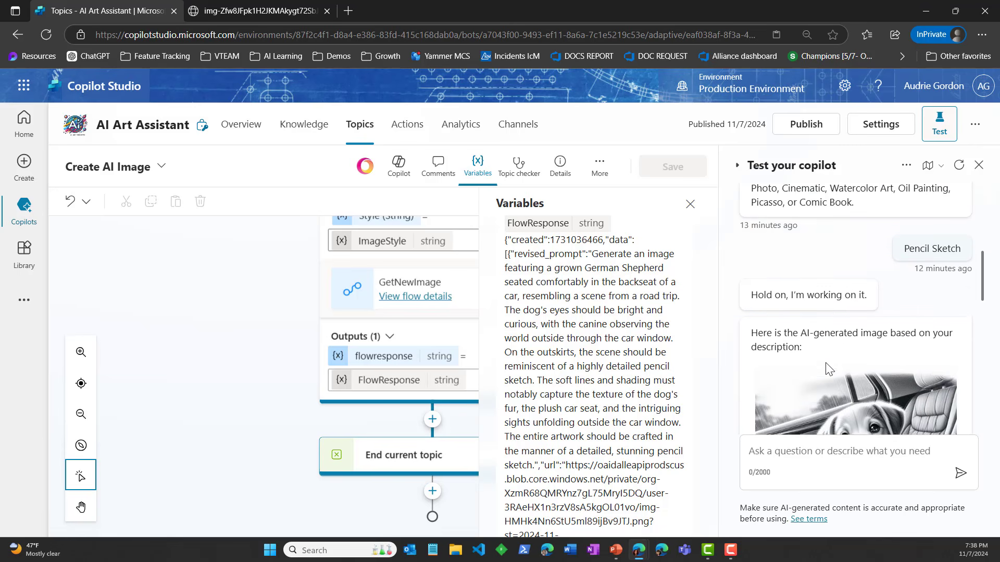
scroll(826, 363, "down", 3)
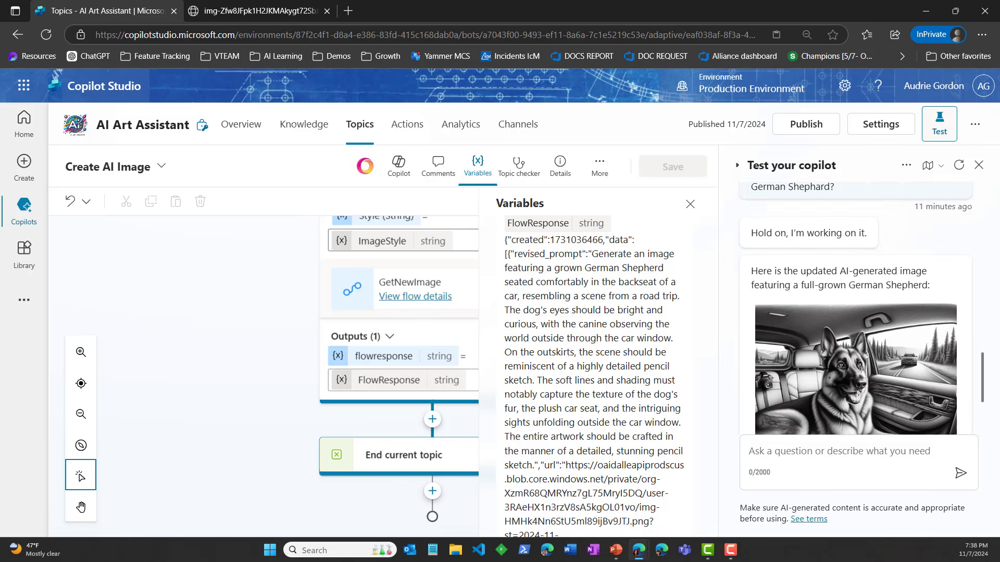
scroll(877, 352, "up", 1)
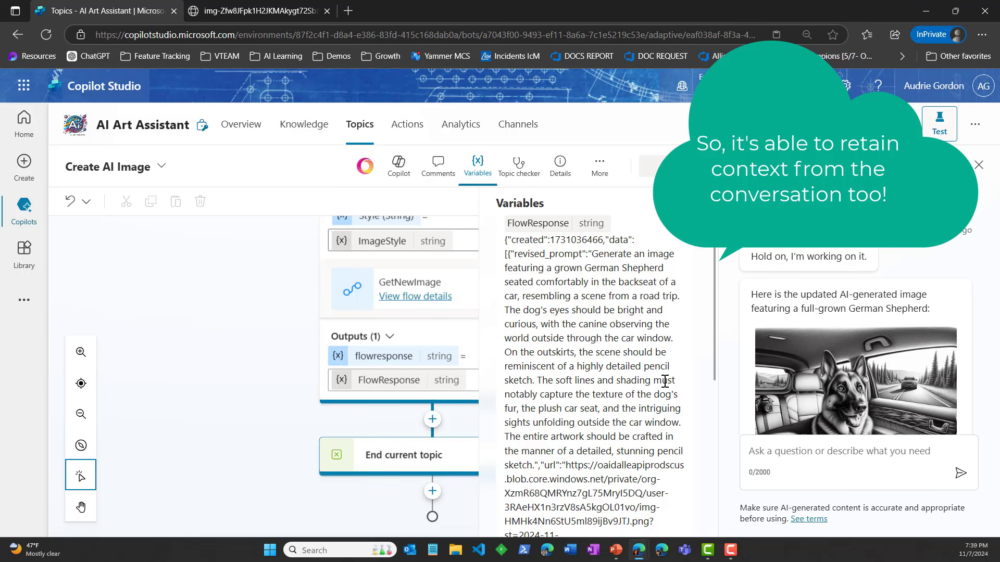
- Read FlowResponse's remaining test value with the image URL, check ImagePrompt and ImageStyle, and close the variables
scroll(665, 382, "down", 3)
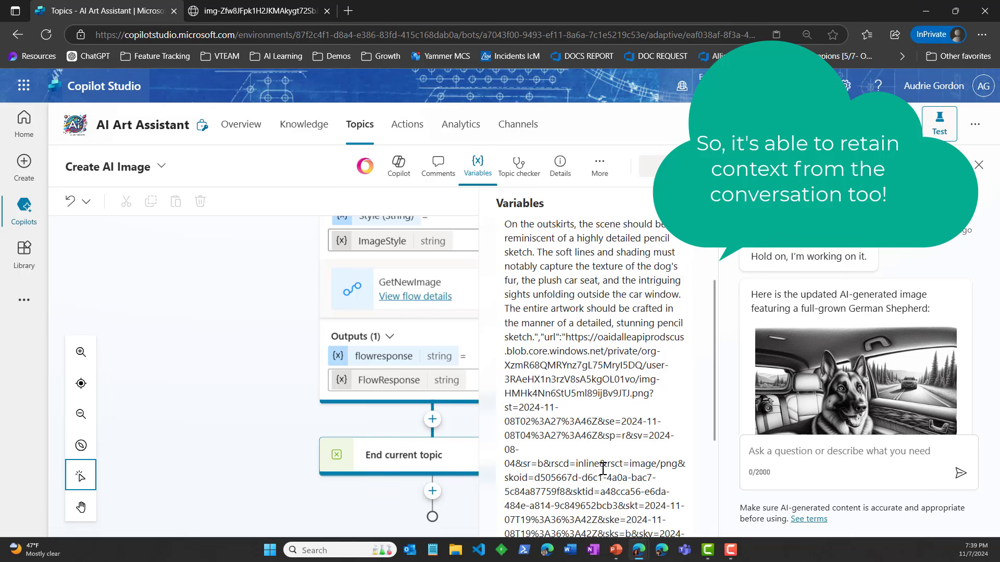
scroll(602, 463, "down", 5)
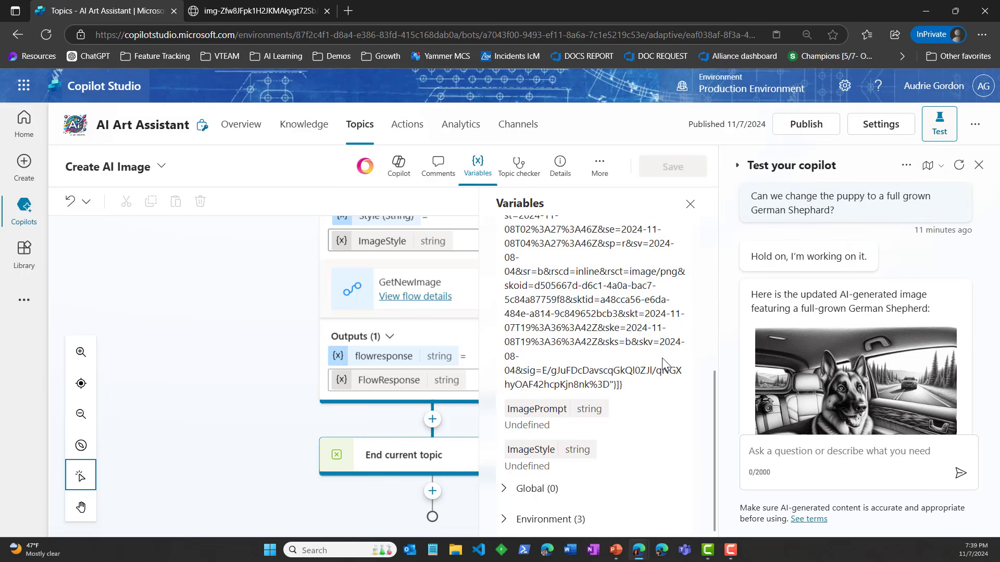
scroll(664, 359, "up", 3)
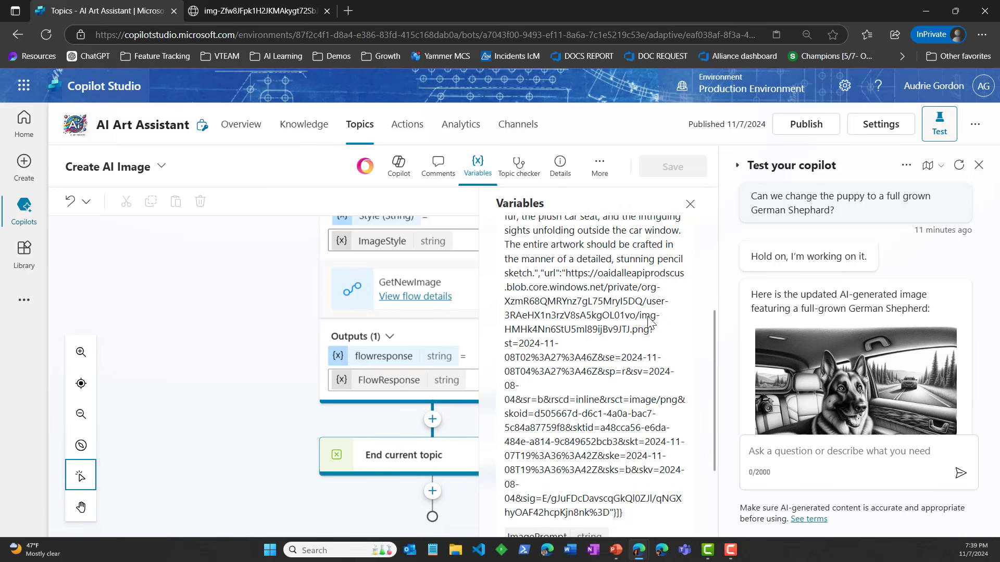
scroll(631, 322, "up", 3)
scroll(630, 322, "up", 2)
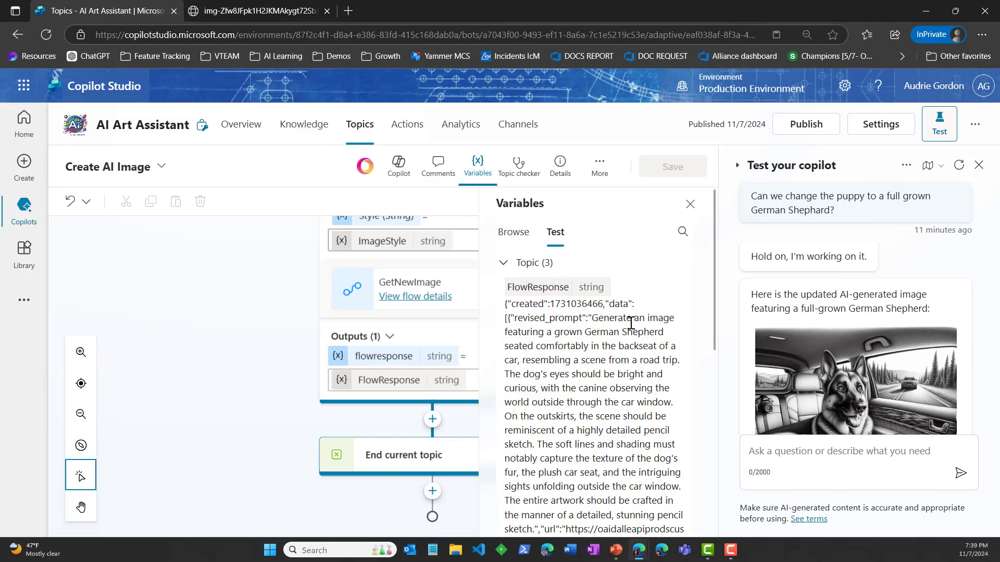
left_click(693, 206)
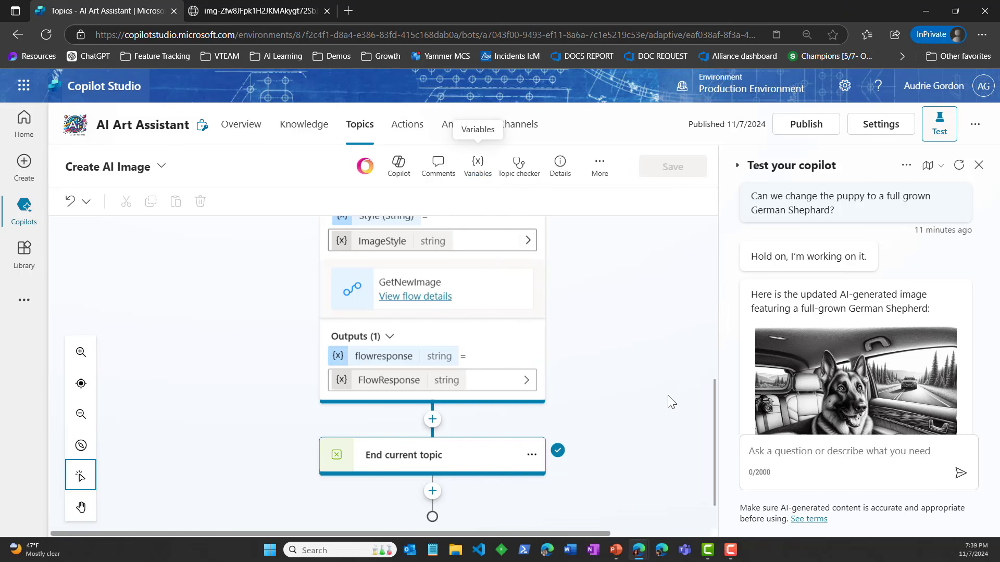
- Open the GetNewImage flow's details from the Action node in Power Automate and close the Copilot assistant to view the flow's steps
scroll(635, 333, "down", 1)
scroll(649, 359, "up", 5)
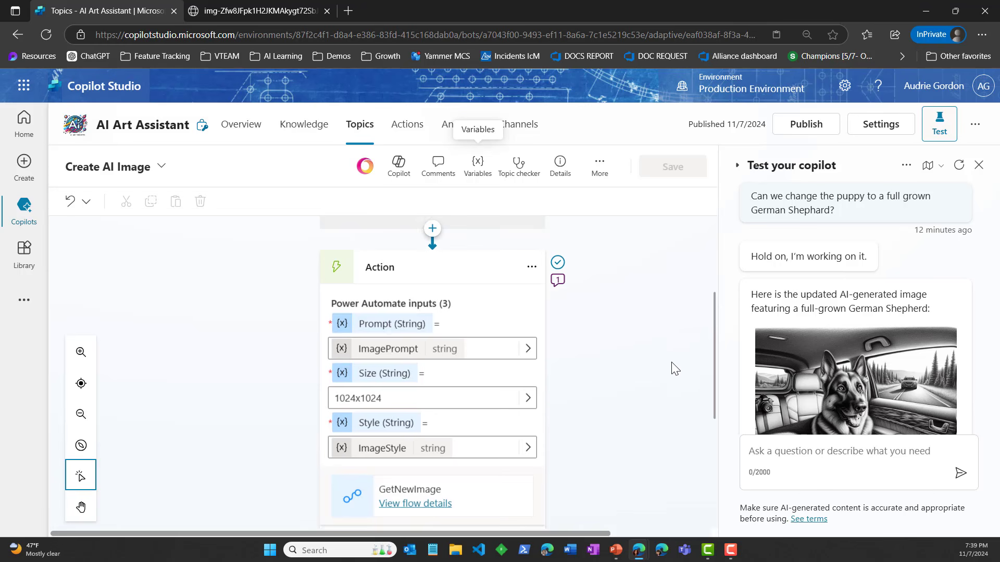
scroll(864, 357, "down", 3)
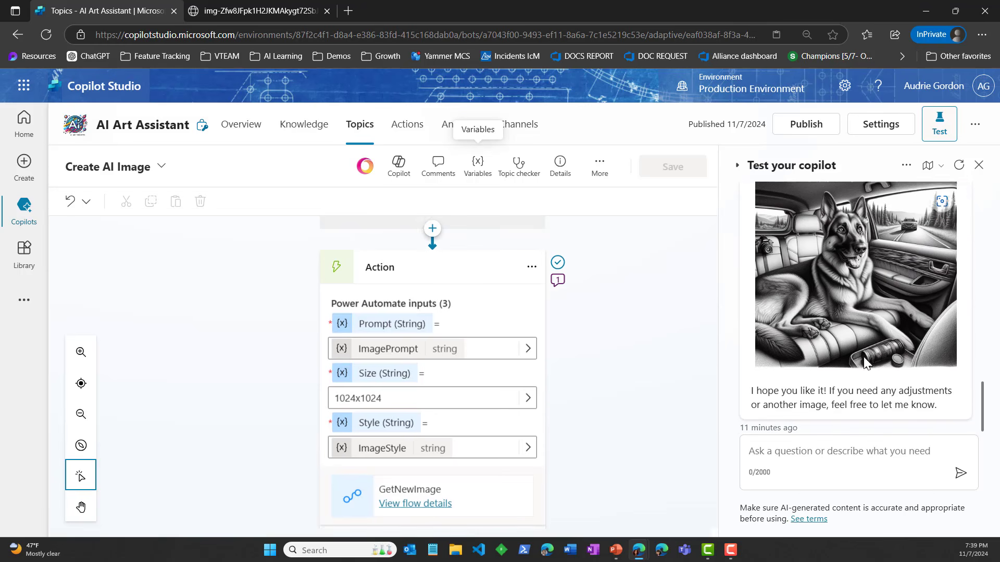
scroll(833, 358, "up", 3)
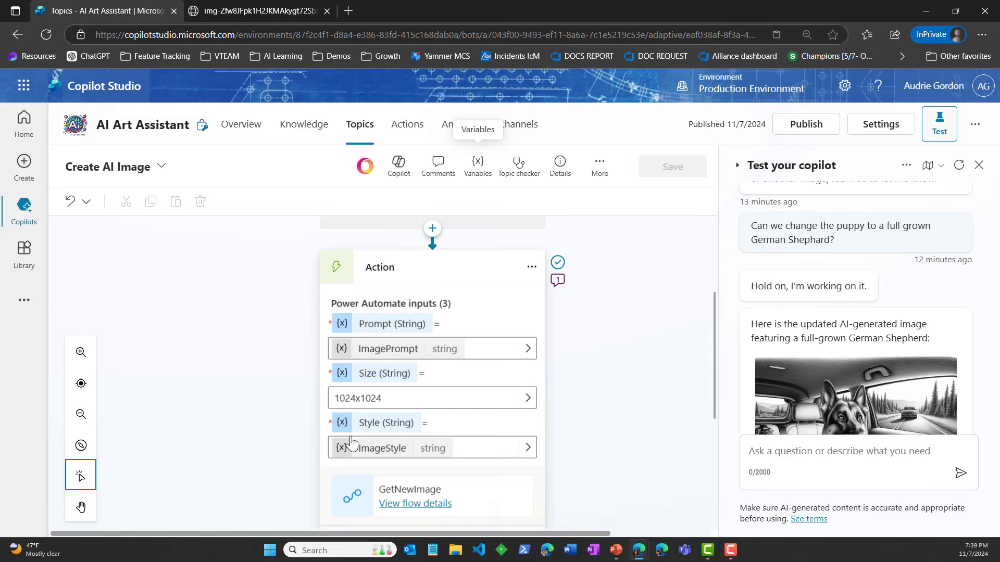
left_click(415, 504)
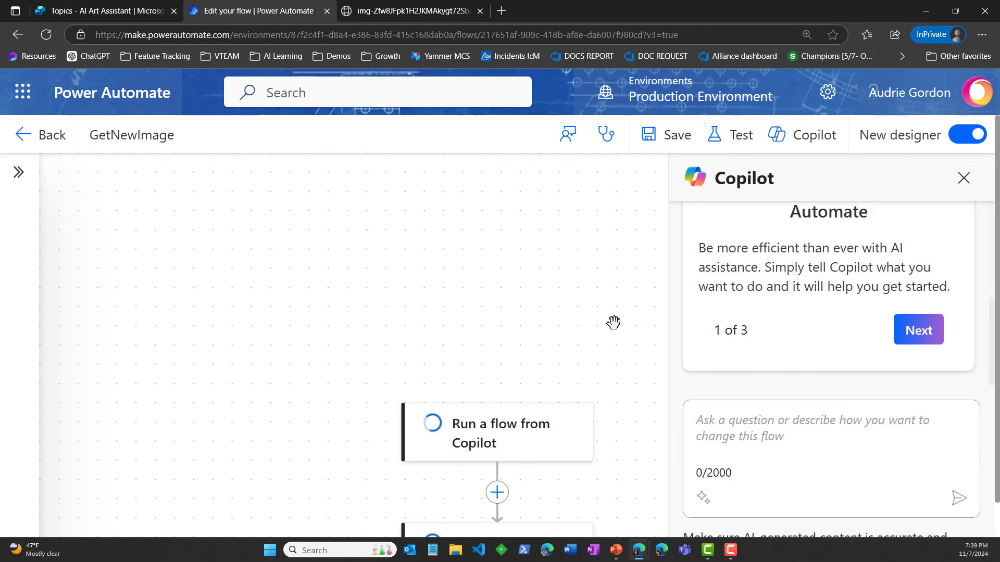
left_click(963, 178)
scroll(641, 380, "down", 3)
scroll(651, 378, "down", 3)
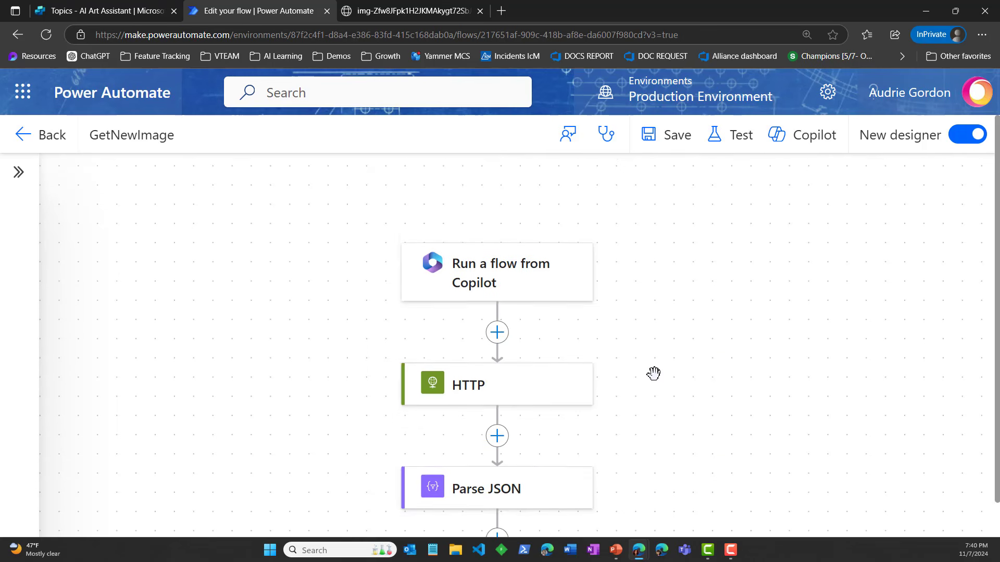
- Examine the Prompt, Size and Style inputs of the Run a flow from Copilot trigger and close its details
left_click(500, 219)
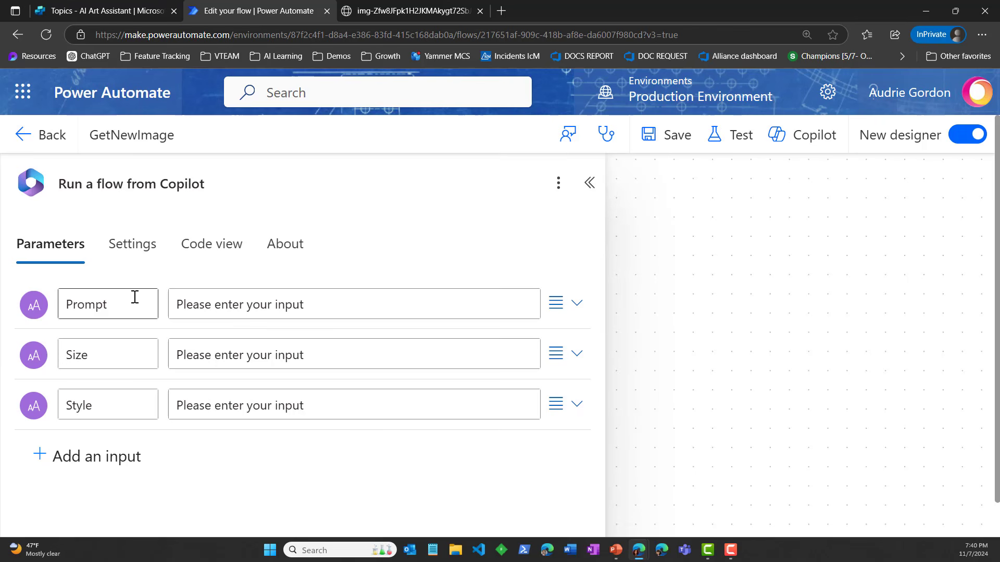
scroll(334, 414, "down", 1)
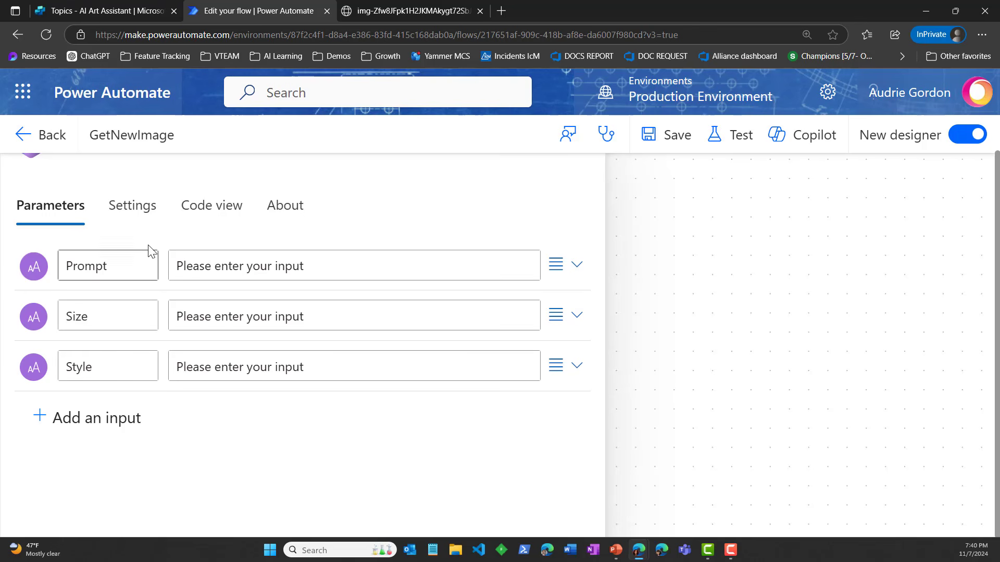
left_click(730, 346)
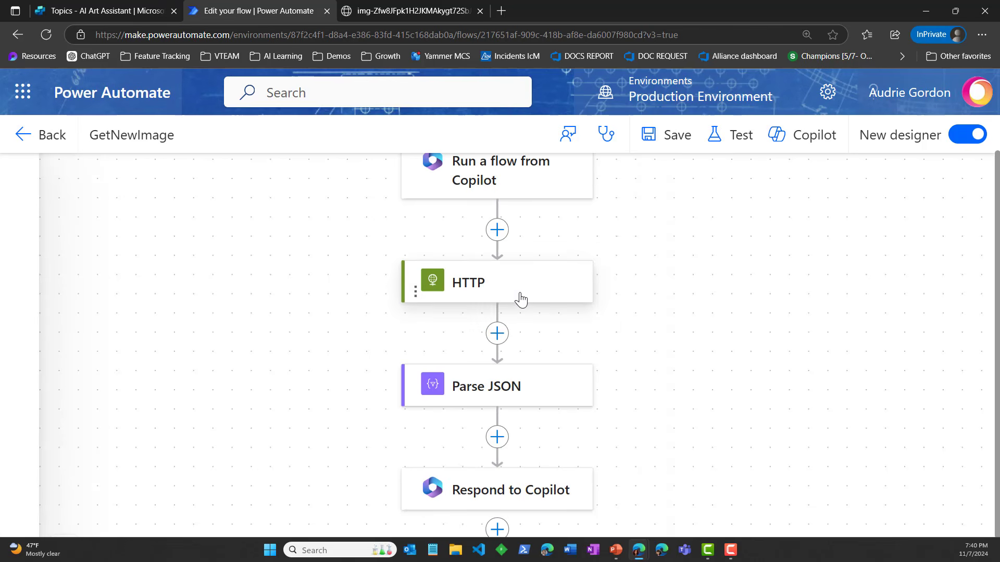
- Examine the FlowResponse output of the Respond to Copilot action and close its details
scroll(518, 292, "down", 1)
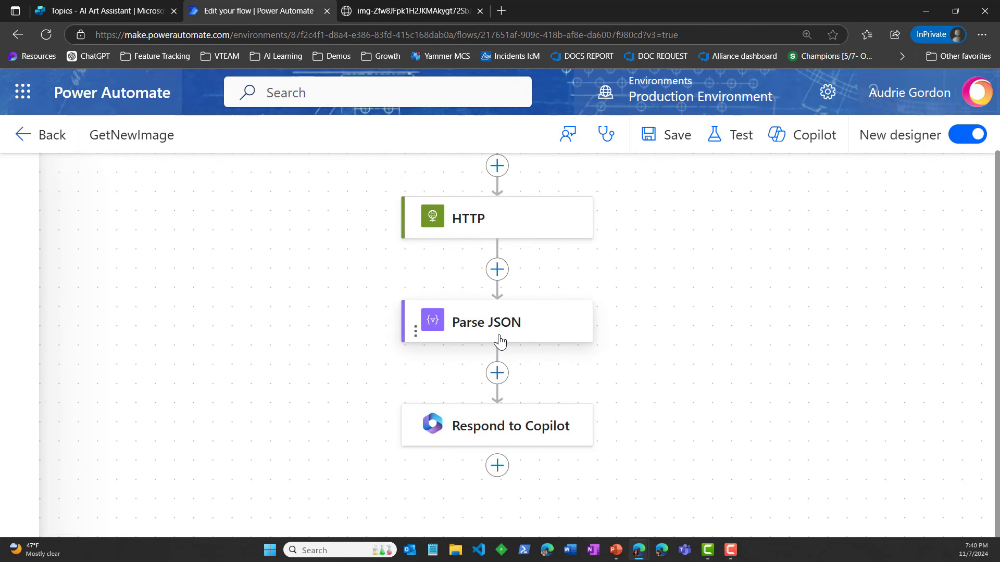
left_click(518, 436)
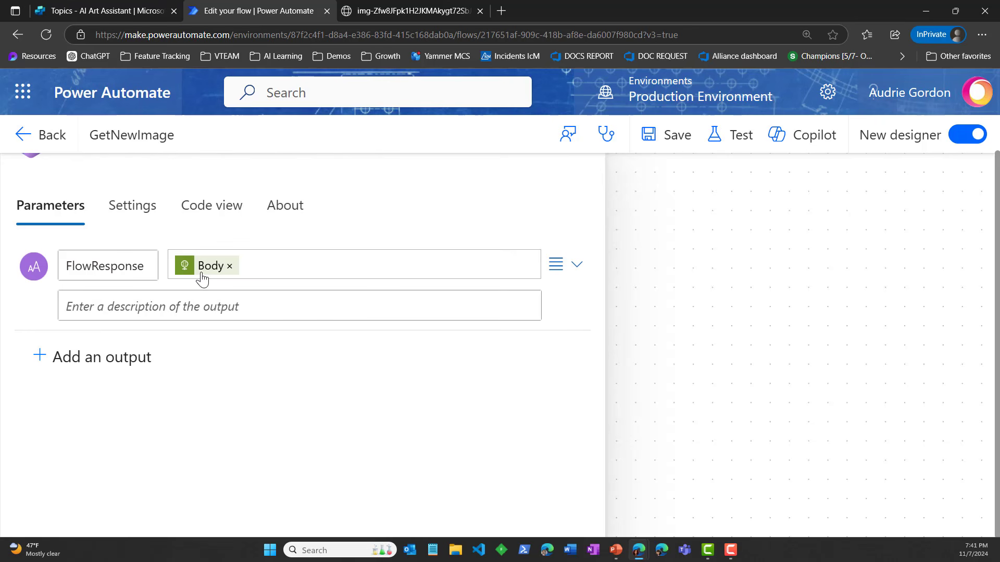
left_click(813, 361)
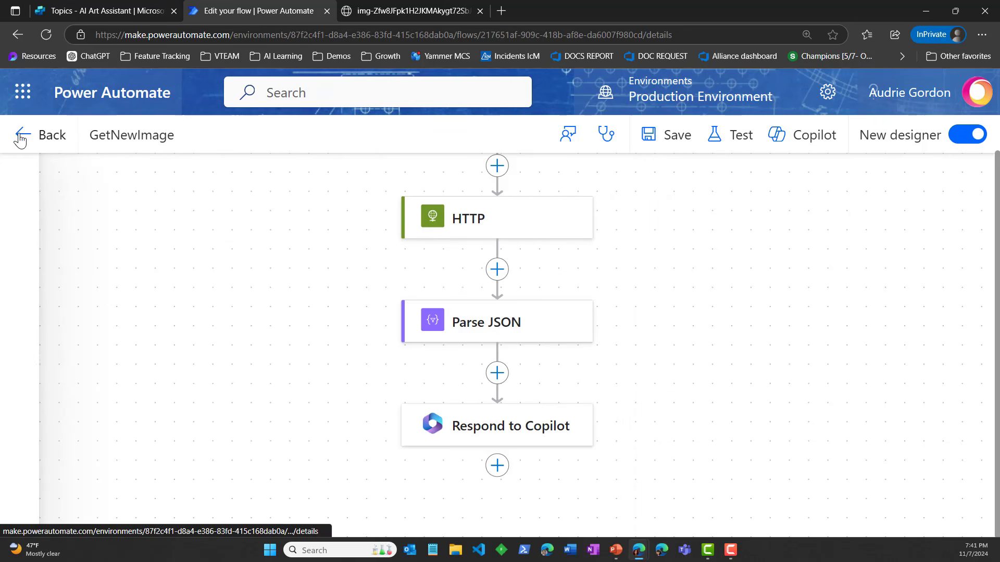
- Return to the flow's overview and open its most recent run from the 28-day run history
left_click(21, 135)
scroll(586, 312, "down", 7)
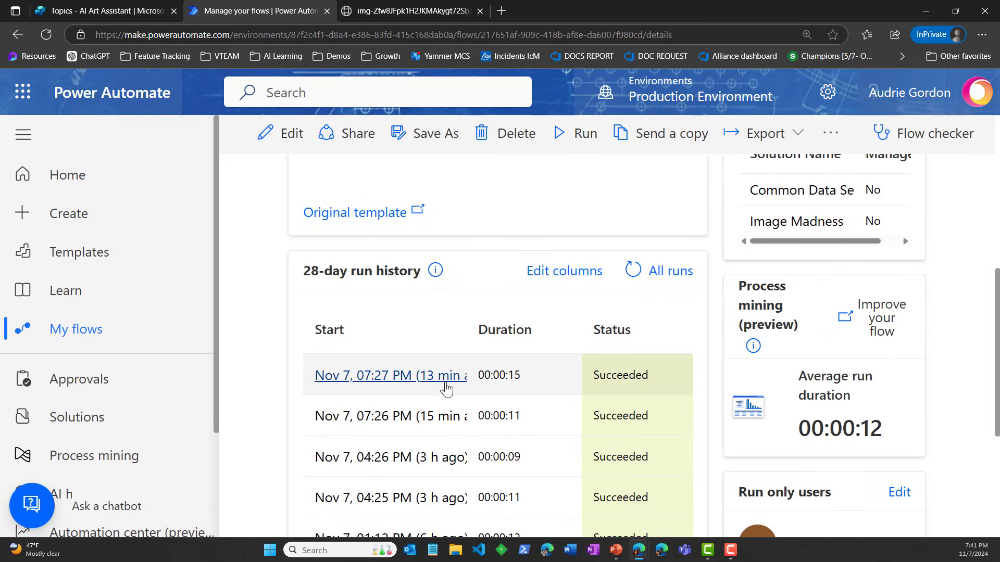
left_click(448, 376)
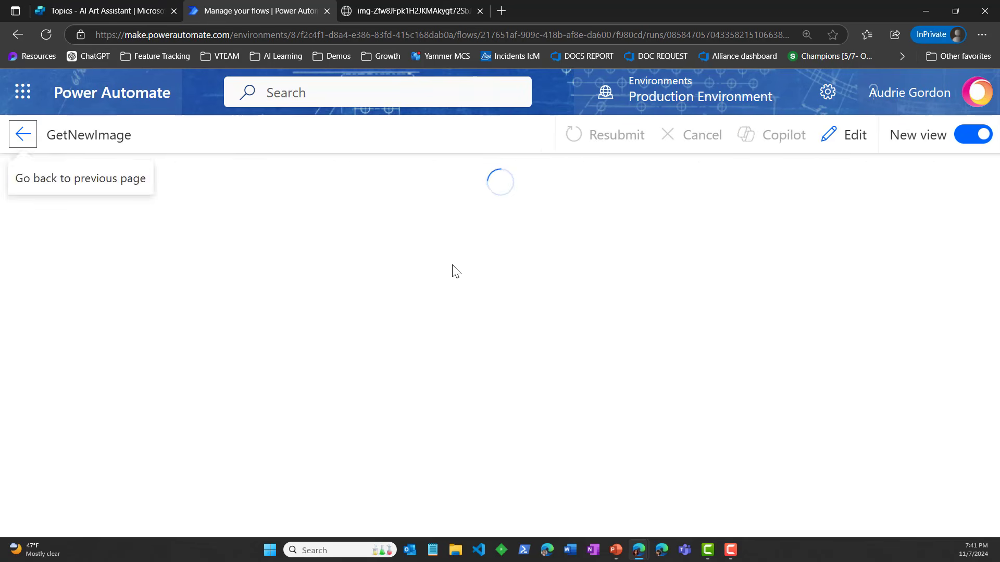
- Open the run's Respond to Copilot action and examine the flowresponse text in its body
scroll(677, 336, "down", 6)
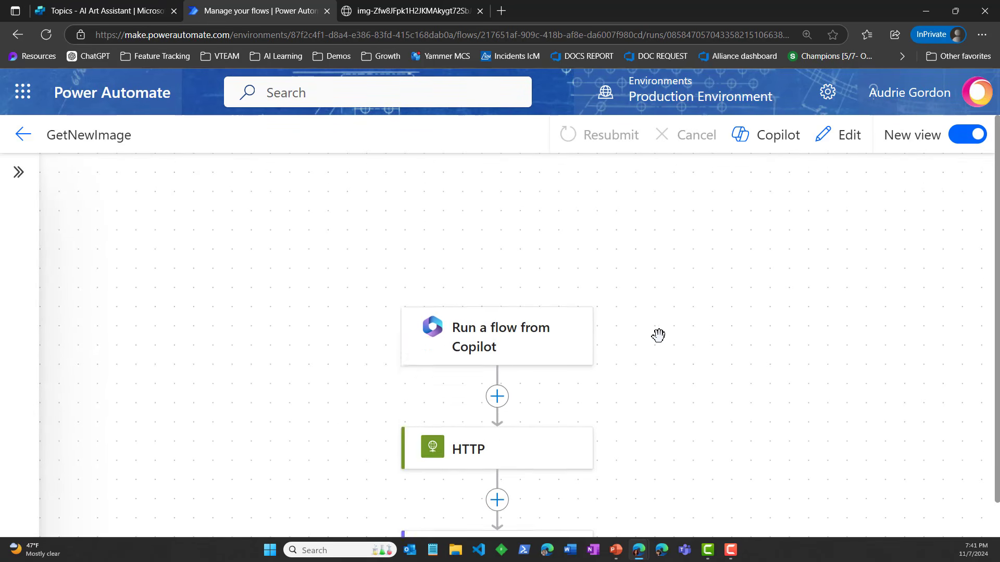
left_click(515, 395)
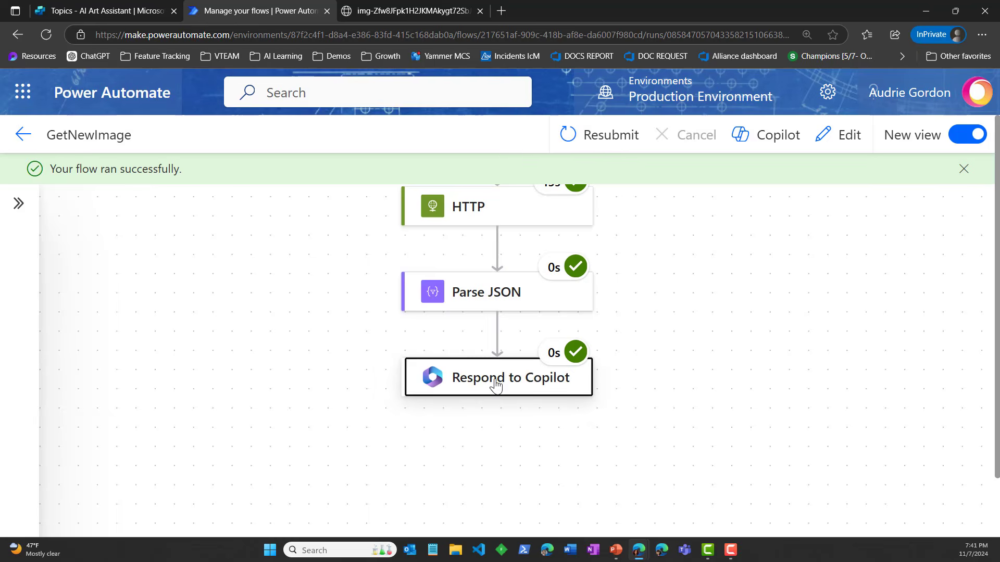
scroll(515, 332, "down", 10)
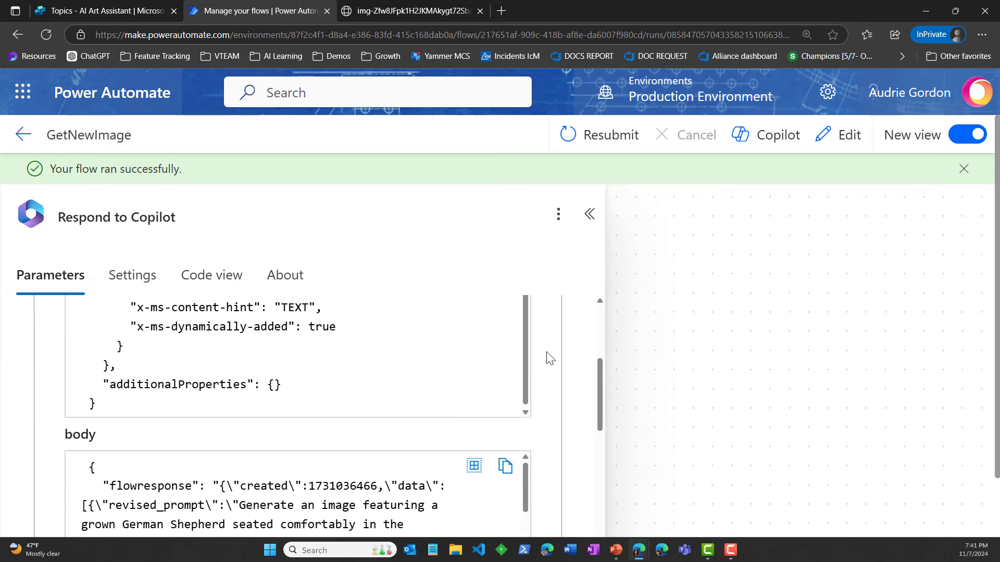
scroll(519, 425, "down", 10)
scroll(519, 411, "up", 3)
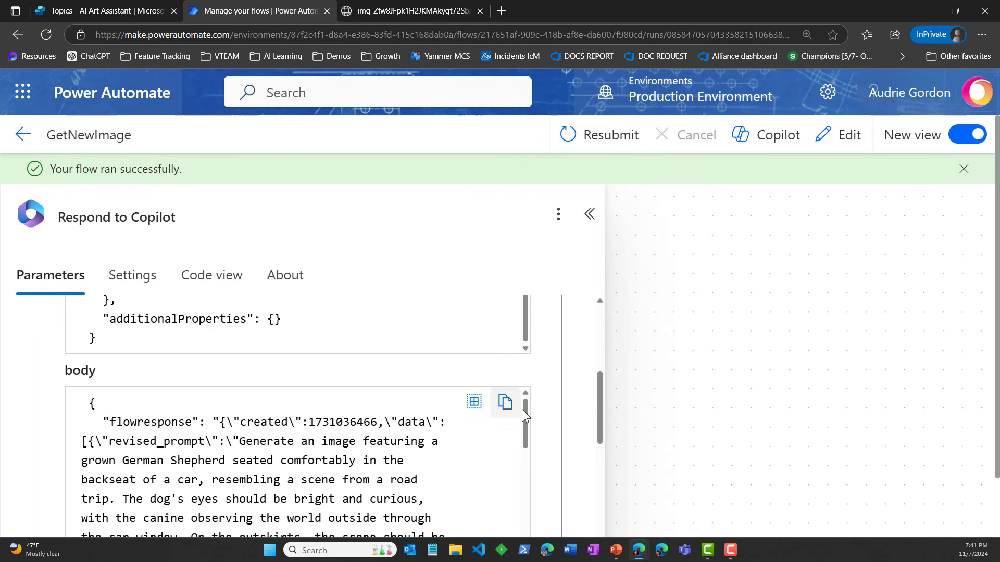
- View the raw outputs of Respond to Copilot, close them, and return to the GetNewImage flow's overview
scroll(521, 409, "down", 6)
left_click(503, 318)
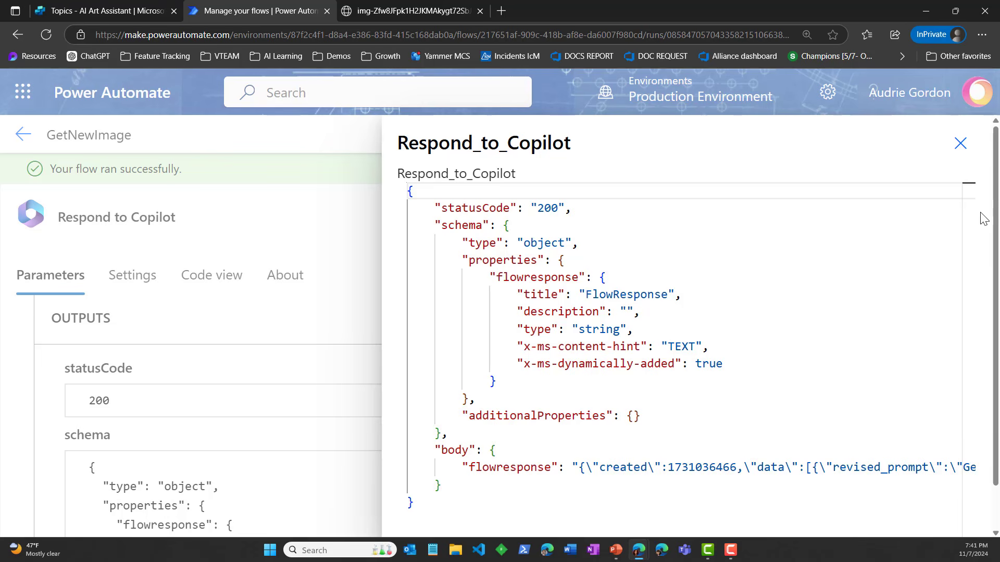
left_click(960, 143)
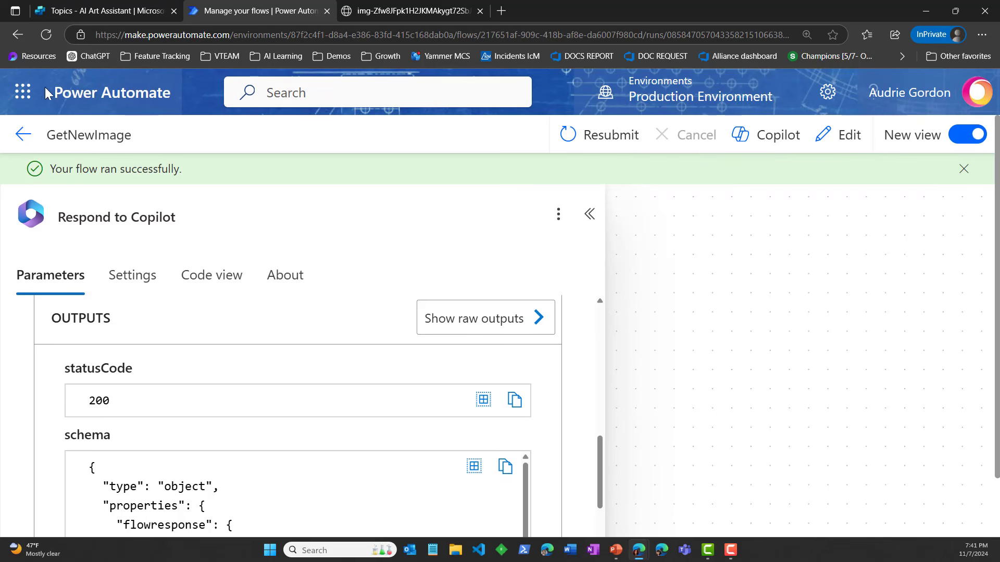
left_click(22, 134)
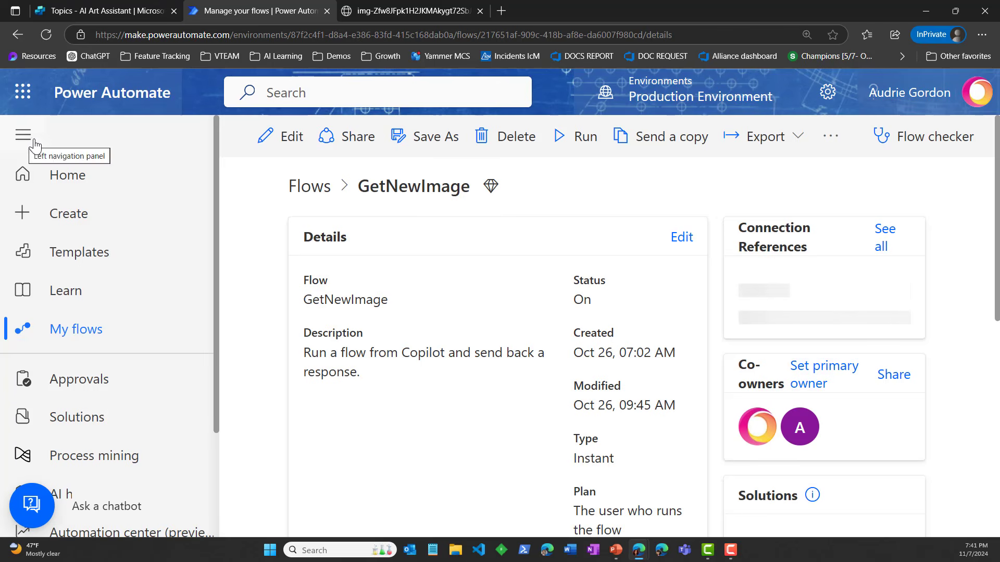
- Switch to Copilot Studio, open the AI Art Assistant's overview, and review the earlier puppy image prompts in the test conversation
left_click(120, 11)
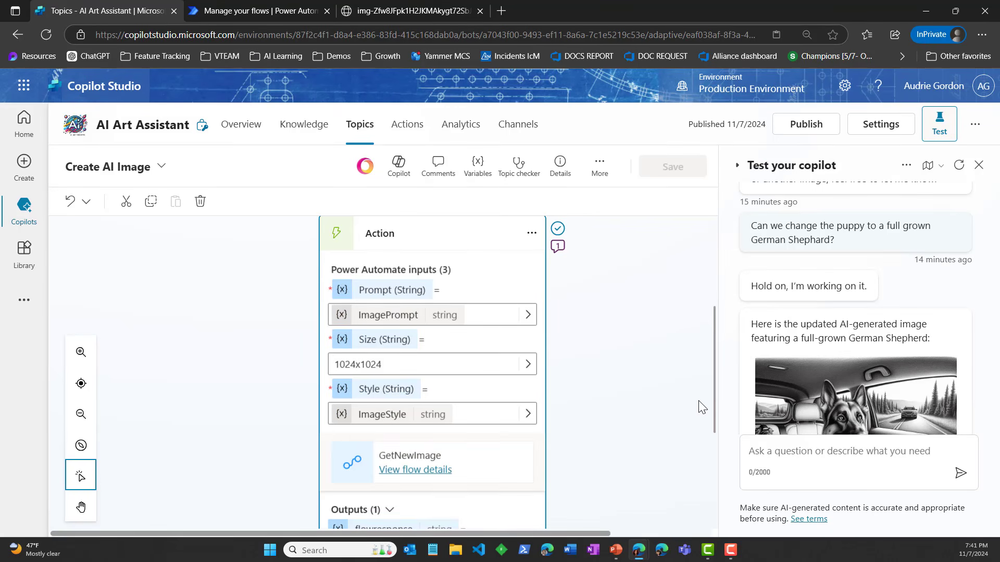
left_click(242, 126)
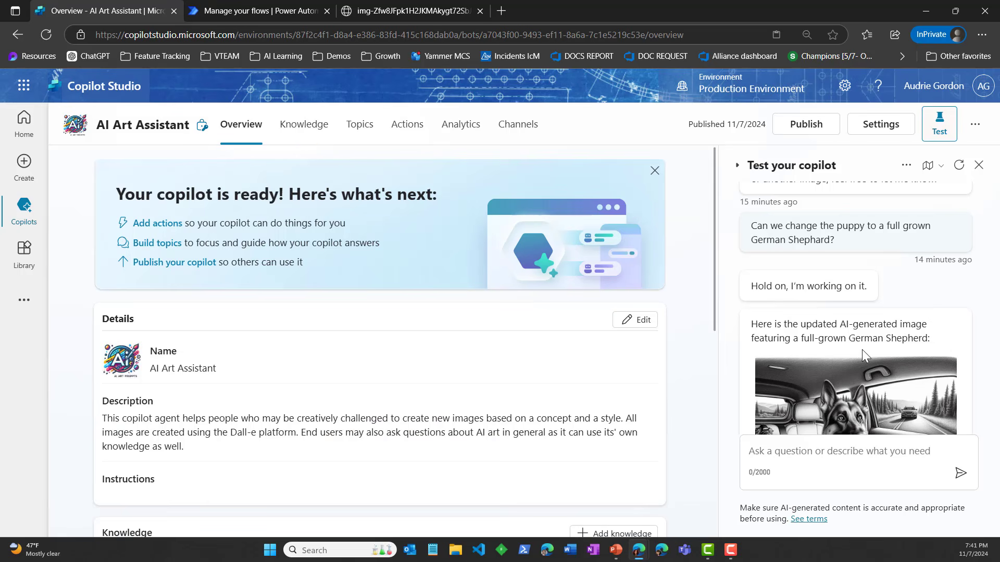
scroll(890, 240, "up", 3)
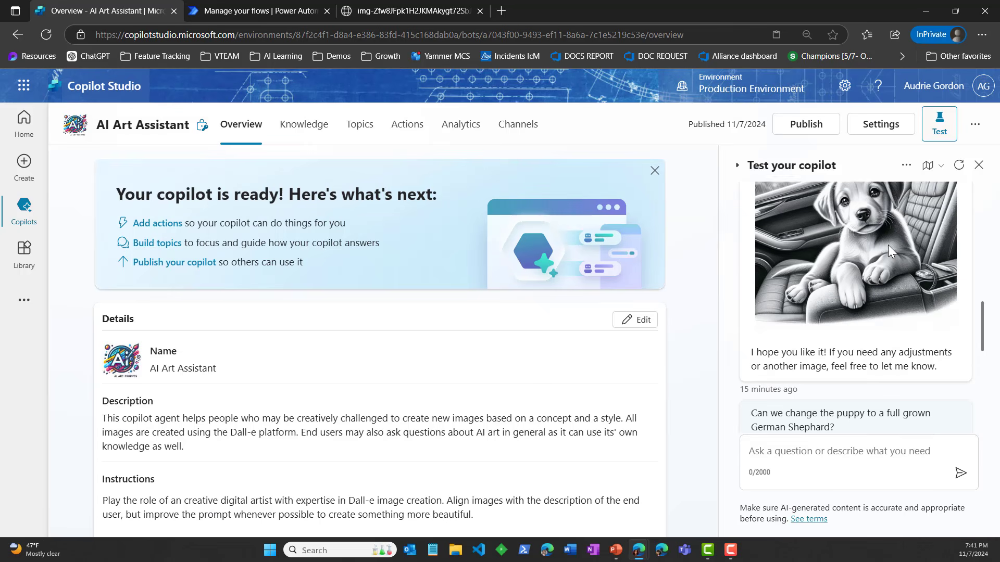
scroll(888, 245, "up", 3)
scroll(833, 235, "up", 3)
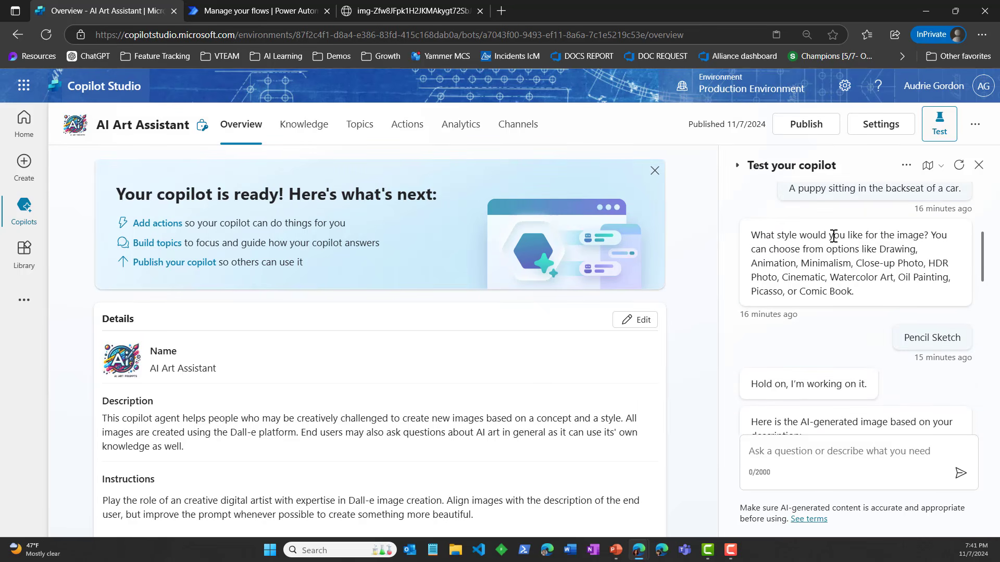
scroll(860, 313, "up", 3)
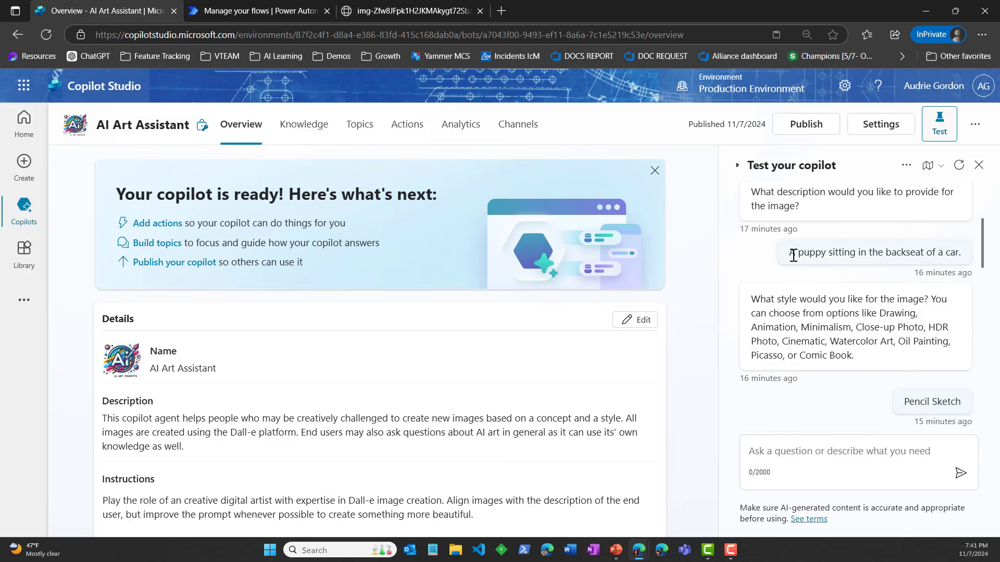
left_click(834, 450)
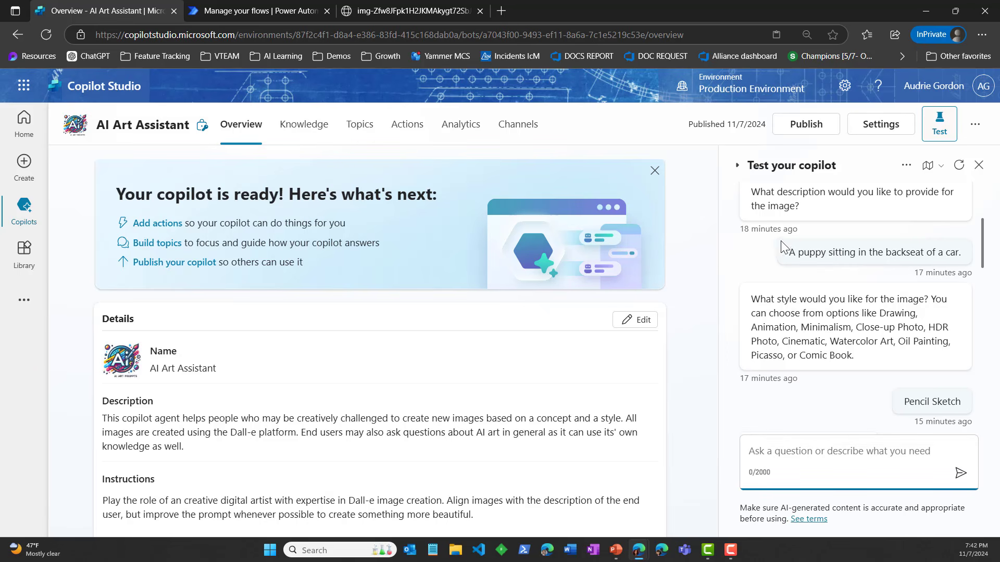
left_click_drag(791, 250, 881, 252)
key("ctrl+c")
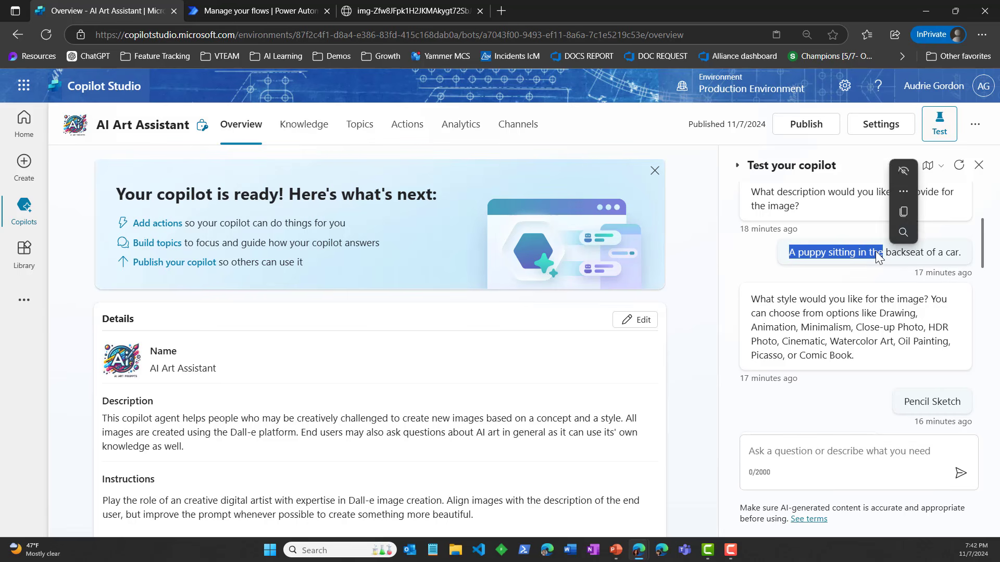
left_click(793, 447)
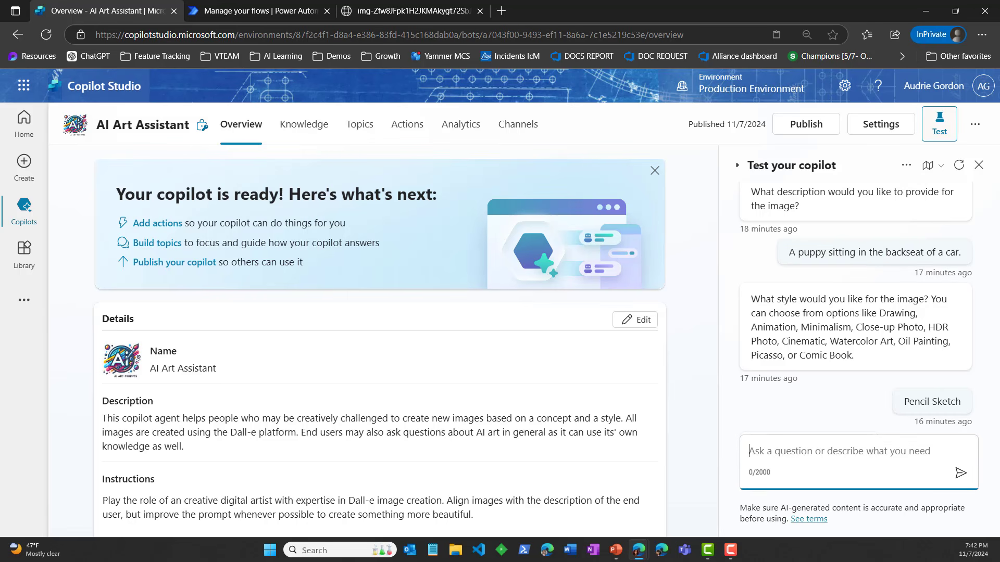
key("ctrl+v")
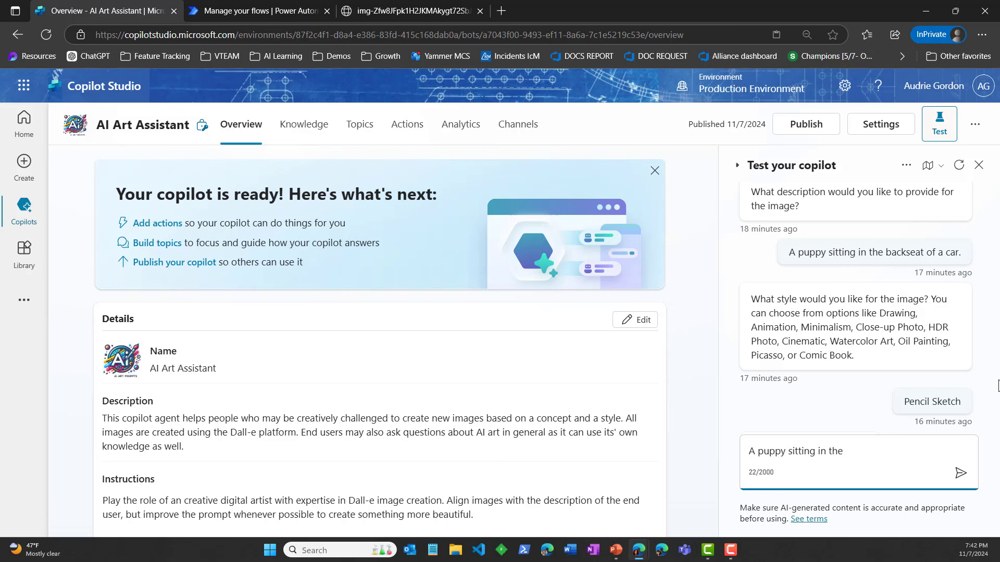
key("BackSpace")
key("BackSpace")
key("BackSpace")
key("BackSpace")
key("BackSpace")
key("BackSpace")
key("BackSpace")
key("BackSpace")
key("BackSpace")
key("BackSpace")
key("BackSpace")
key("BackSpace")
key("BackSpace")
key("BackSpace")
key("BackSpace")
key("BackSpace")
key("BackSpace")
key("BackSpace")
key("BackSpace")
key("BackSpace")
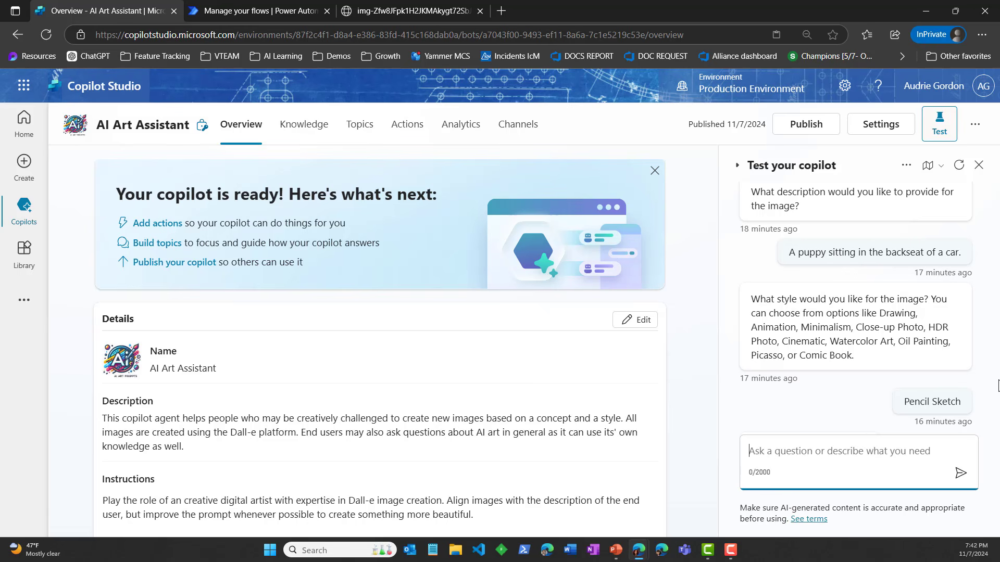
- Send the prompt "A kitten sitting on a couch in a cozy livingroom." in the test chat
type("a")
key("BackSpace")
key("BackSpace")
type("a")
key("BackSpace")
type("A ")
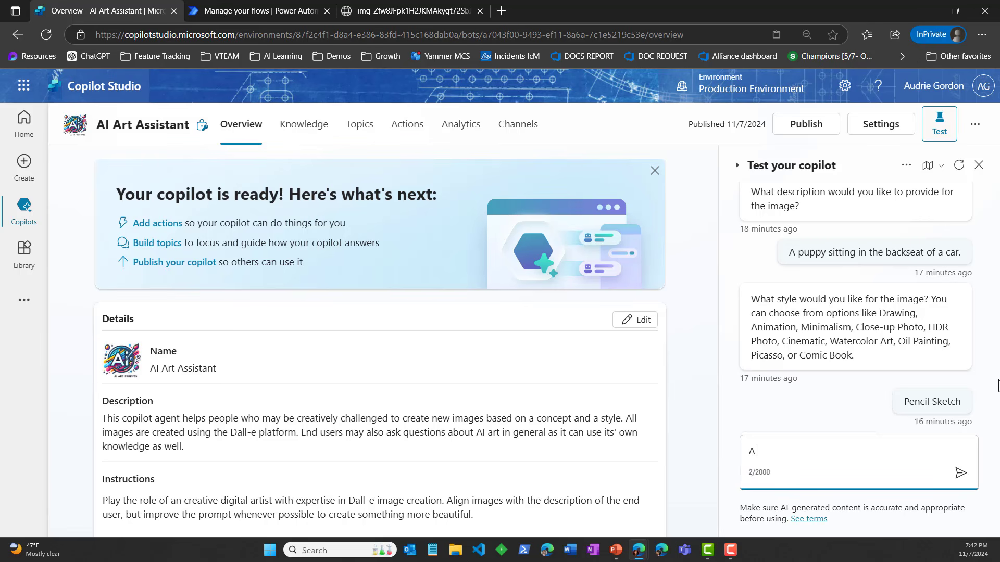
type("kitten sitting on a cou")
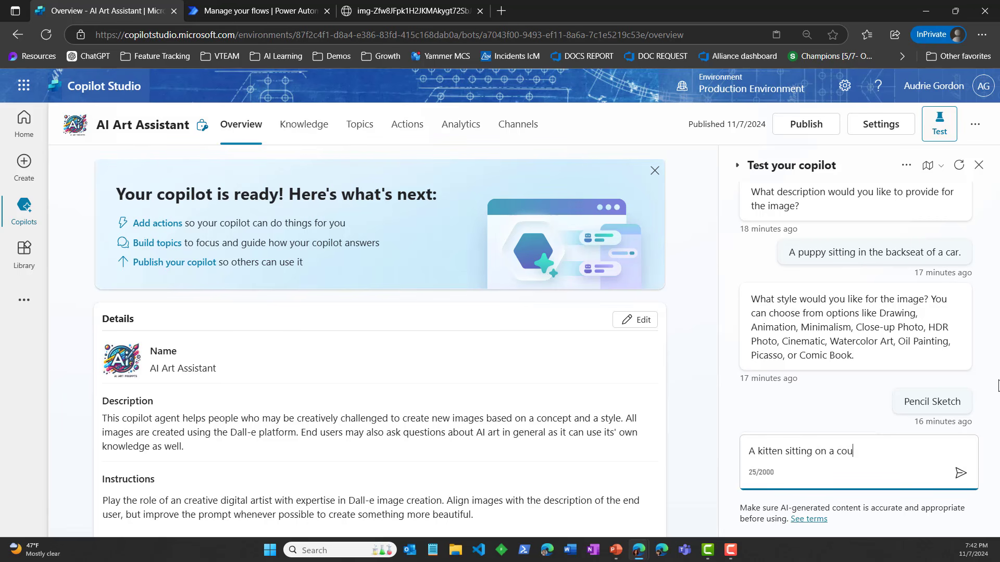
type("ch in a cozy livingroom.")
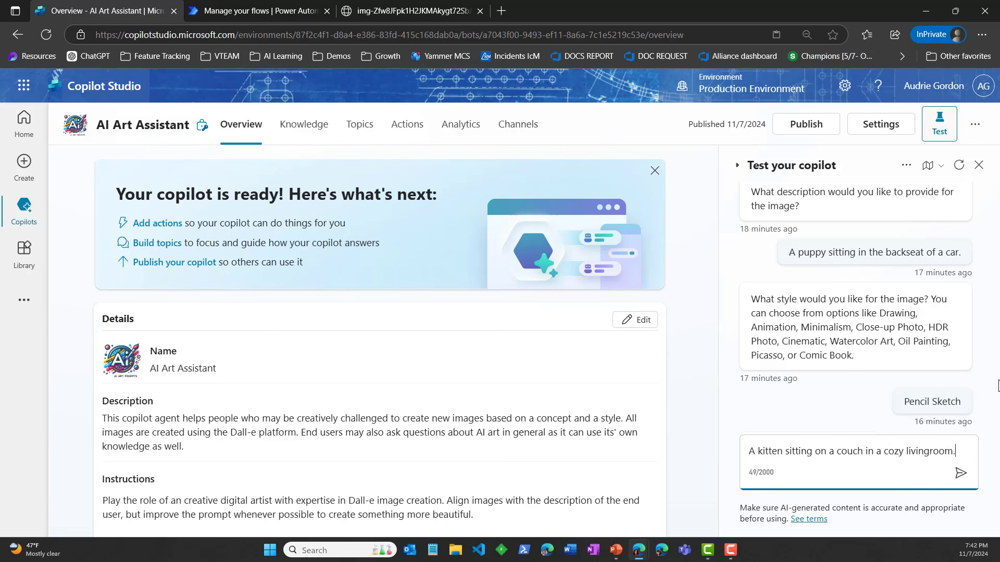
key("Return")
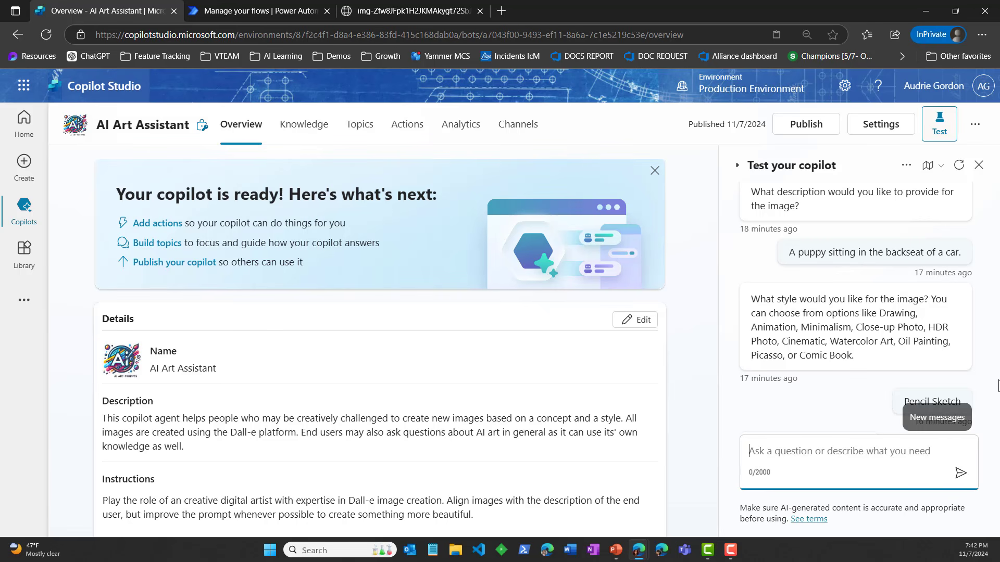
- Answer the copilot's image style question with "Cinematic" in the test chat
scroll(885, 313, "down", 5)
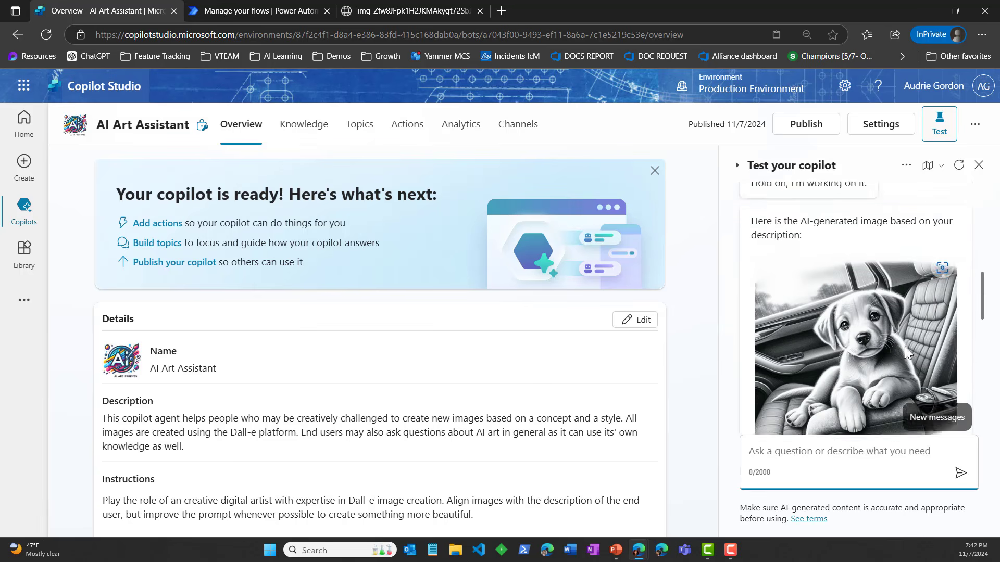
scroll(905, 346, "down", 10)
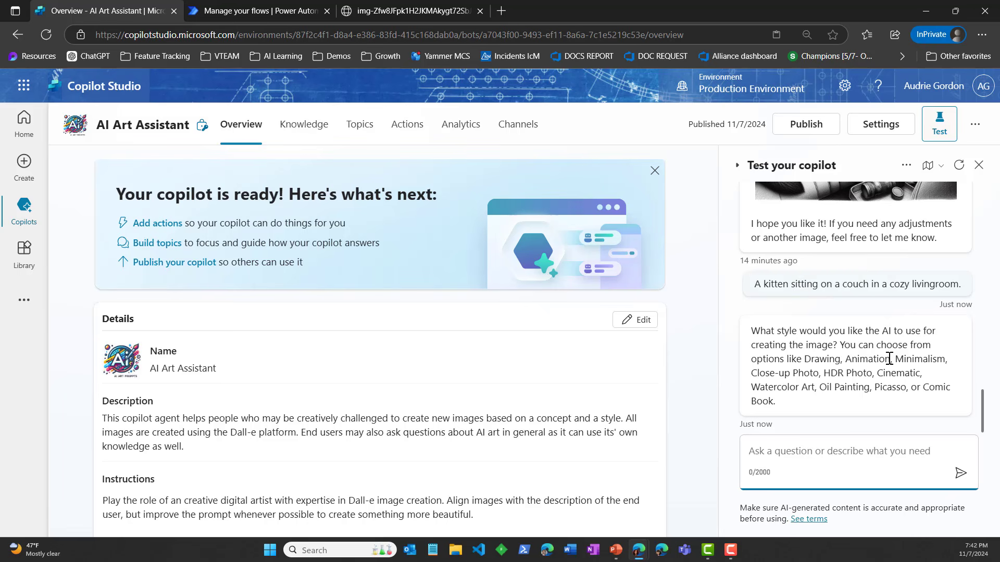
left_click(774, 446)
type("Cinem")
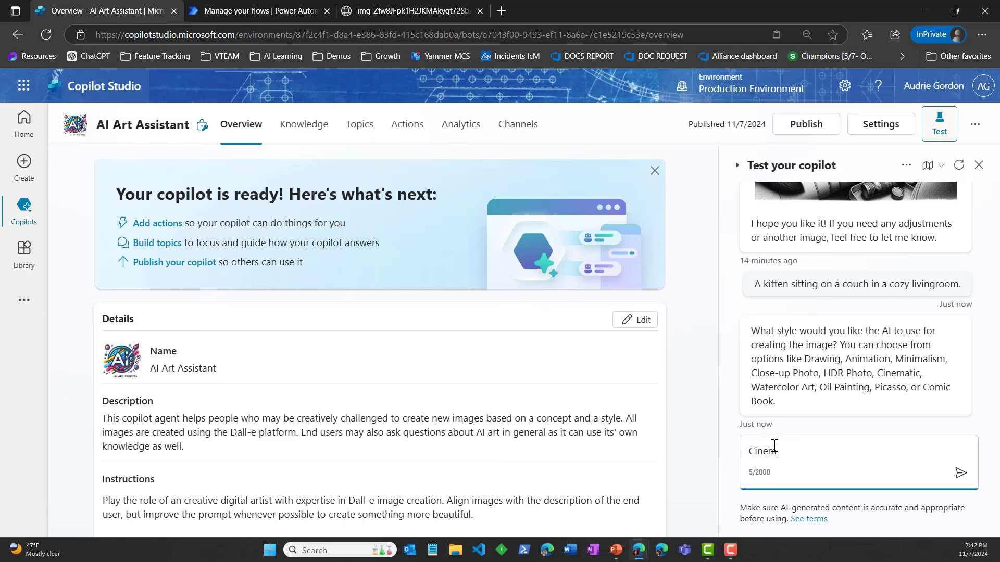
type("atic")
key("Return")
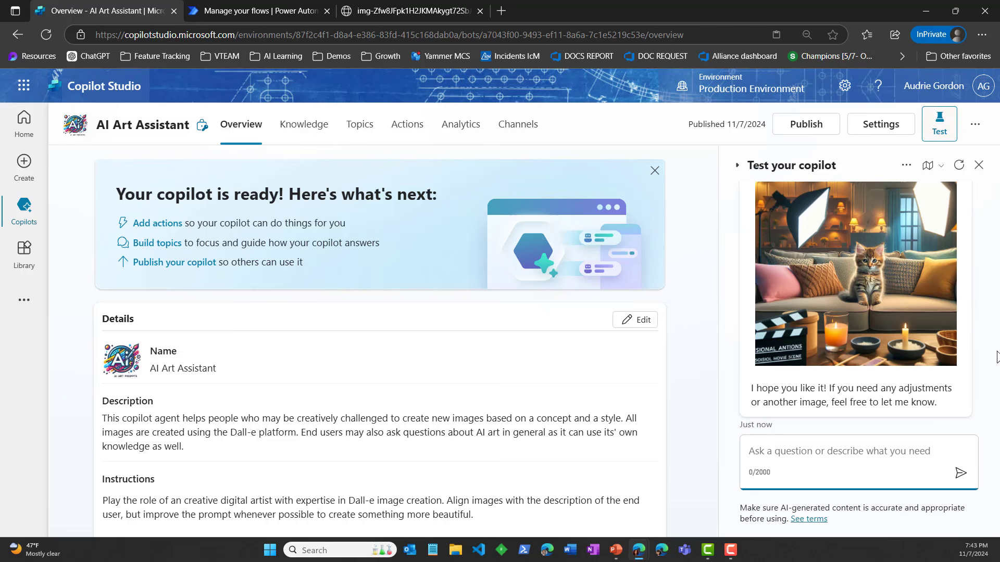
- Look over the generated kitten image in the test chat, open its save dialog, and cancel without saving
scroll(963, 363, "up", 1)
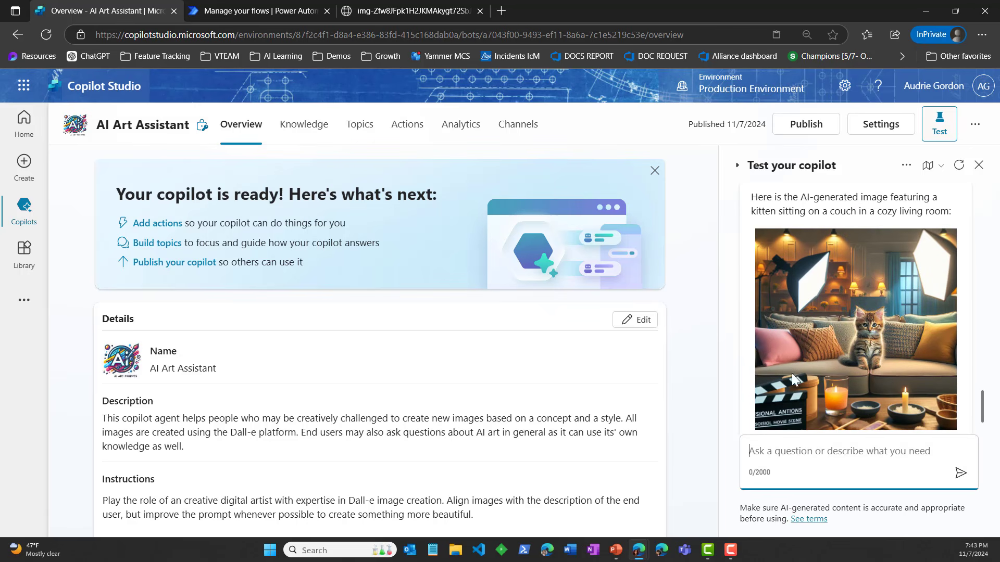
scroll(927, 333, "down", 1)
scroll(929, 334, "up", 1)
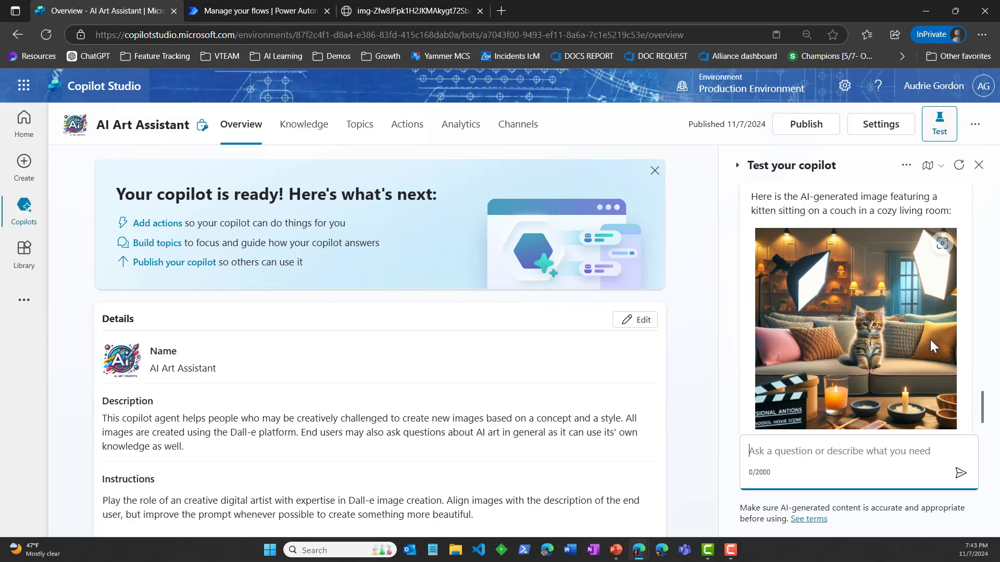
scroll(930, 340, "down", 1)
scroll(930, 343, "up", 1)
right_click(829, 320)
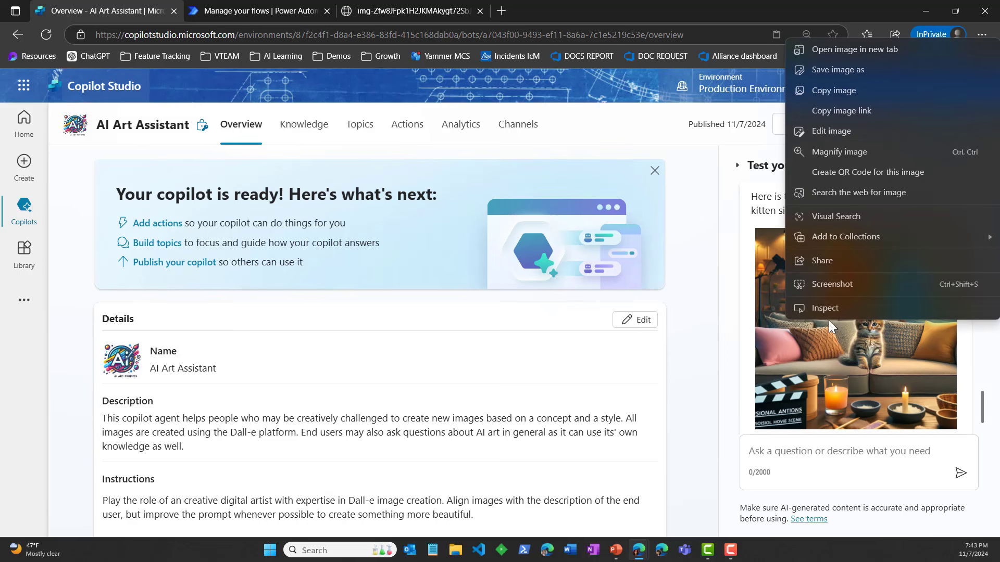
left_click(874, 69)
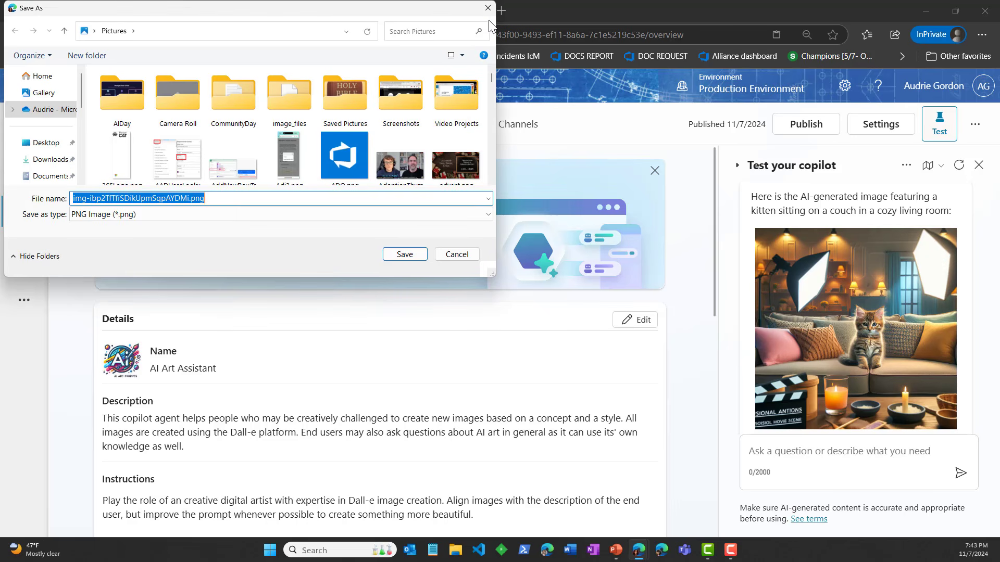
left_click(488, 8)
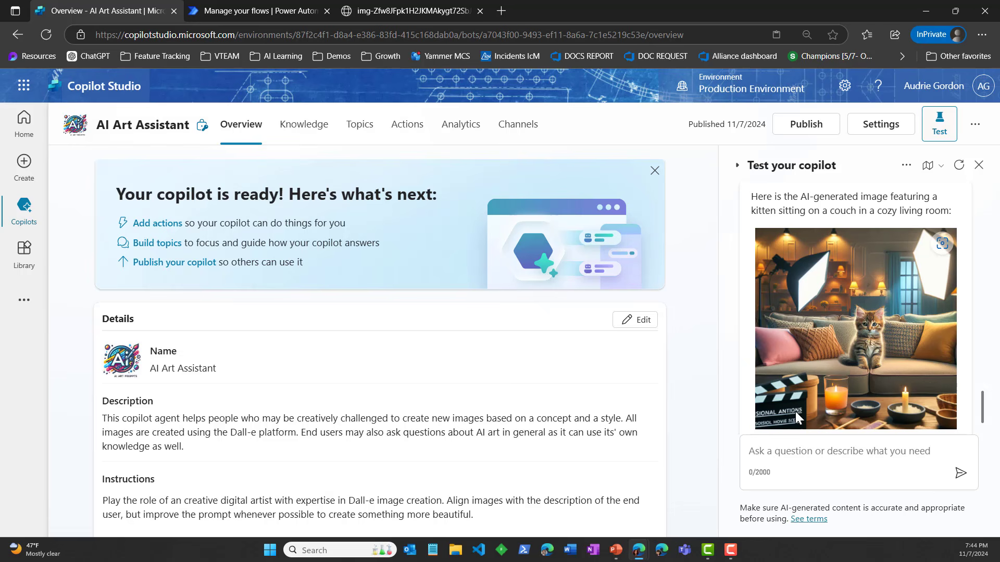
- Open the Create AI Image topic and display the properties of its Action node
left_click(358, 126)
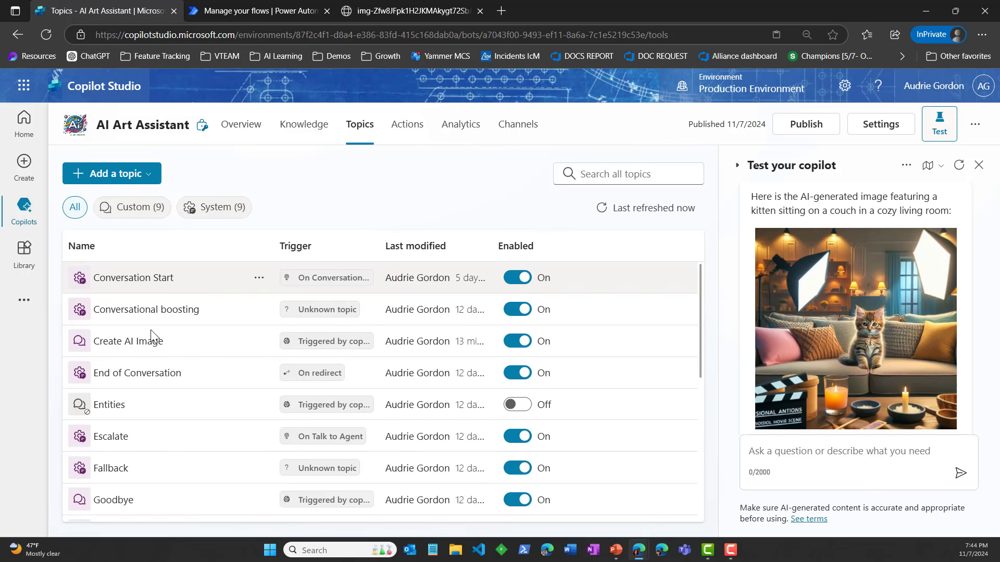
left_click(150, 342)
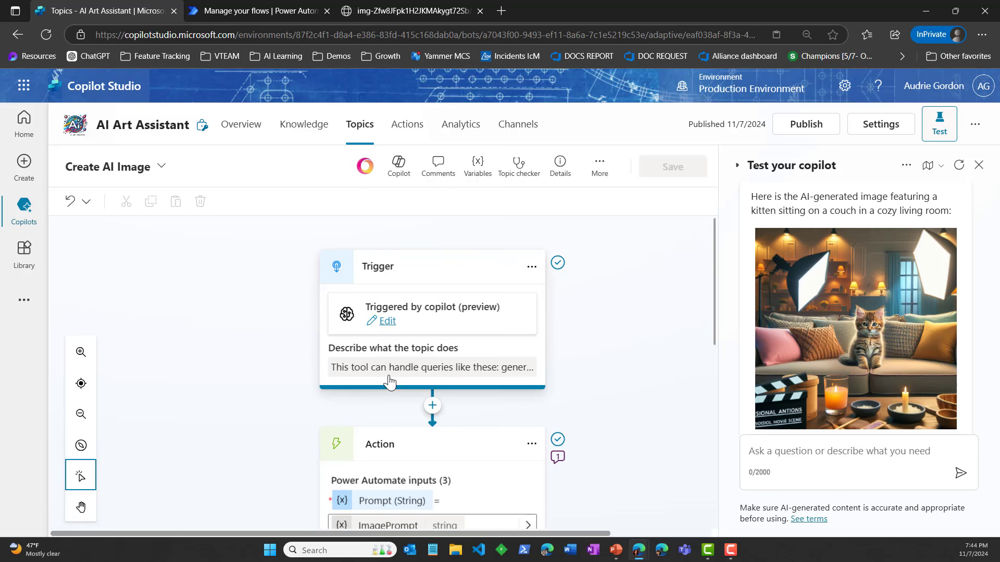
left_click(532, 444)
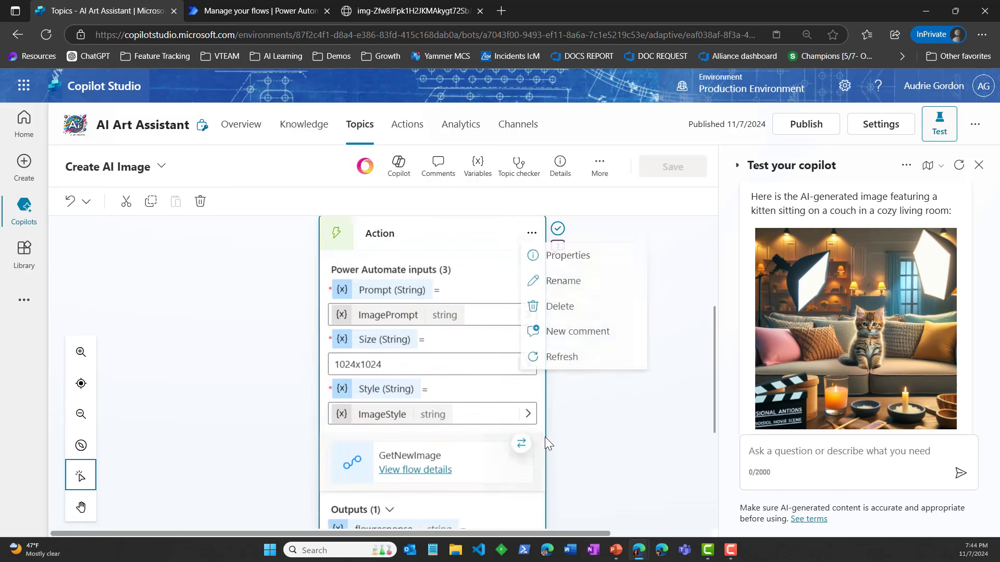
scroll(547, 437, "down", 4)
scroll(560, 429, "up", 7)
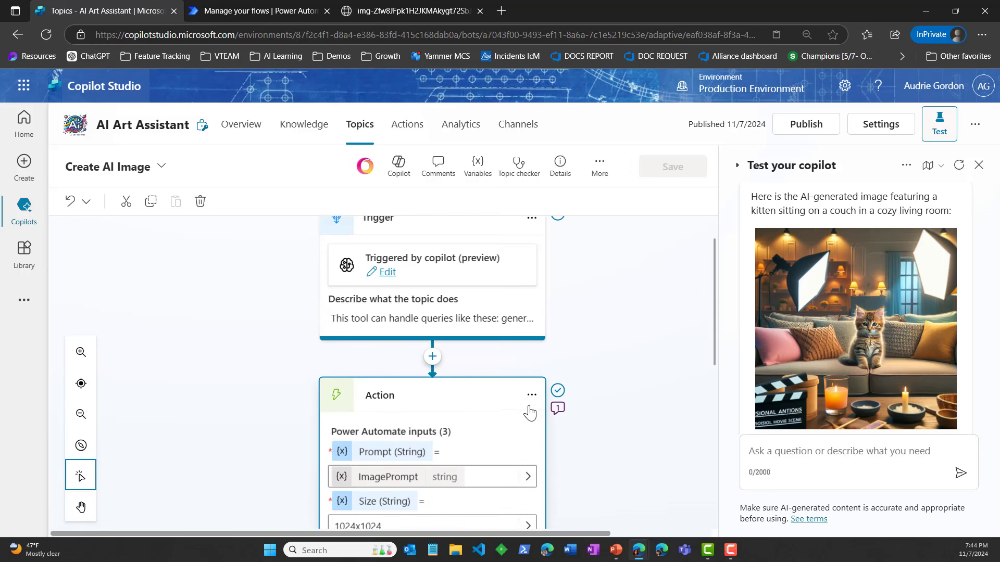
left_click(532, 396)
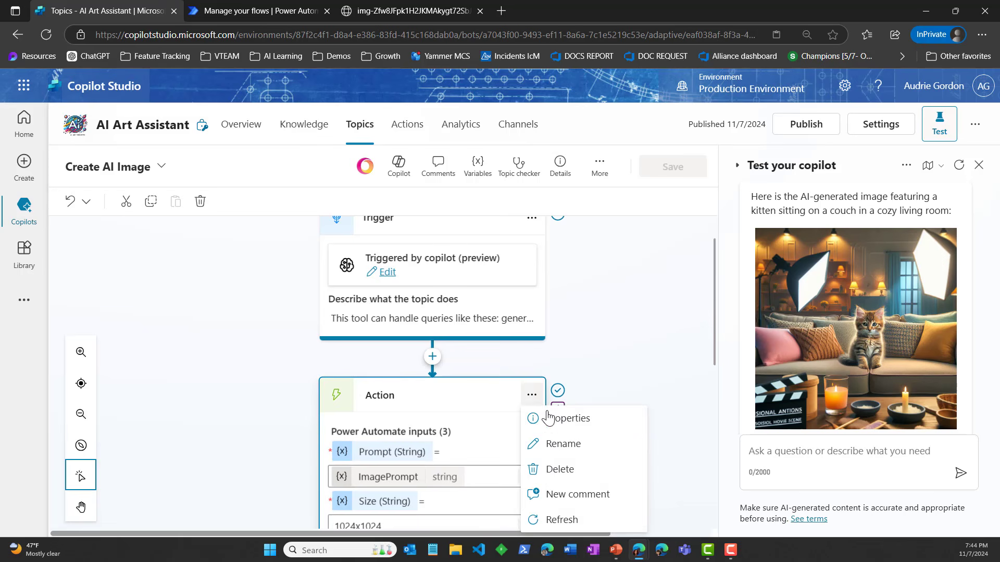
left_click(590, 420)
- Examine the Action node's latency message settings, close its properties, and return to the assistant's overview
scroll(687, 339, "down", 2)
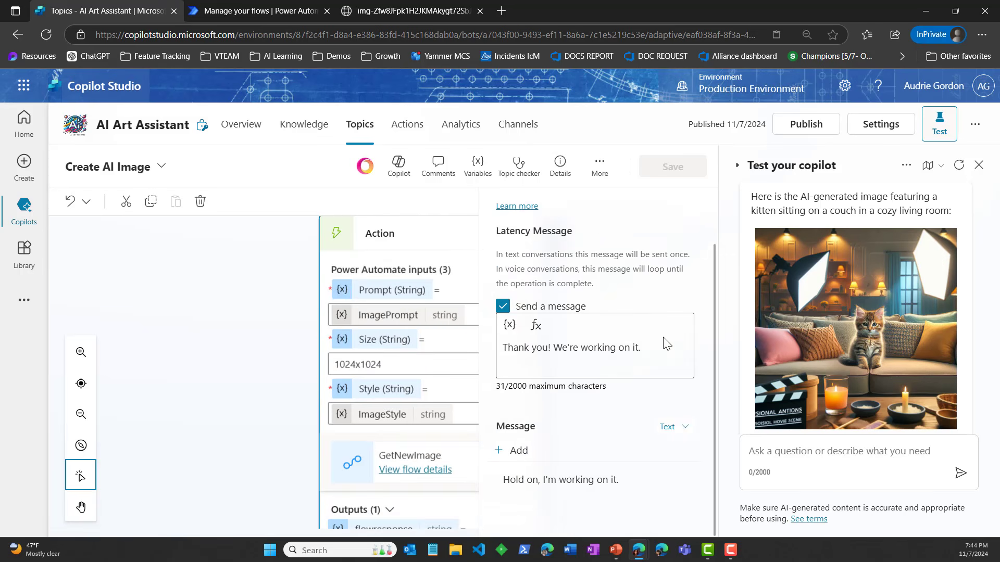
scroll(685, 337, "up", 2)
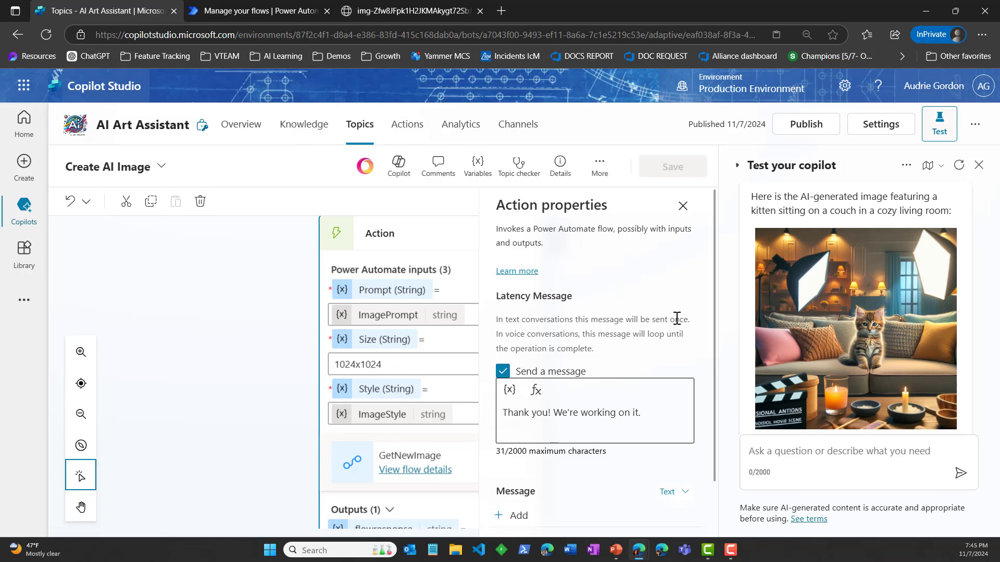
scroll(676, 322, "down", 2)
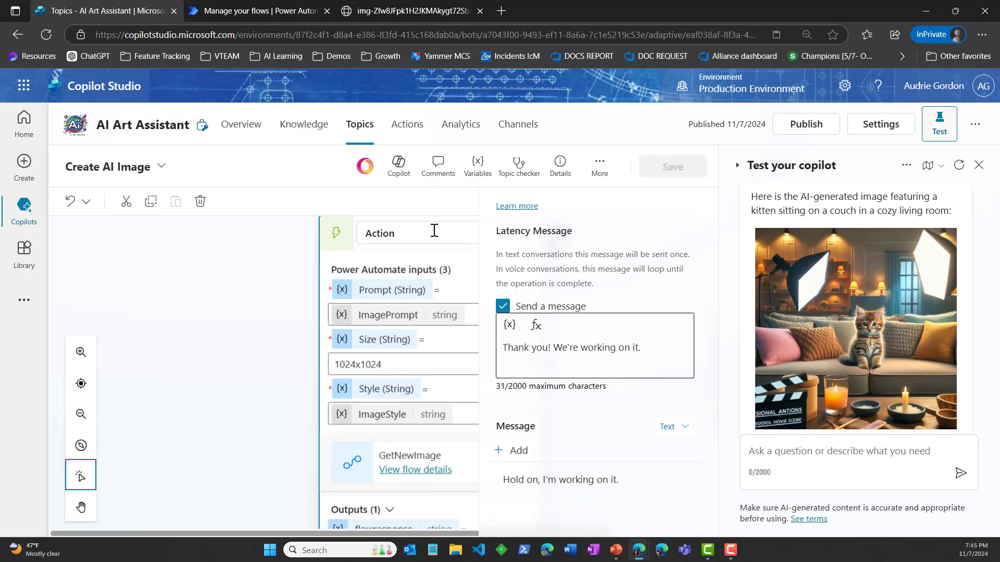
left_click(233, 295)
left_click(696, 203)
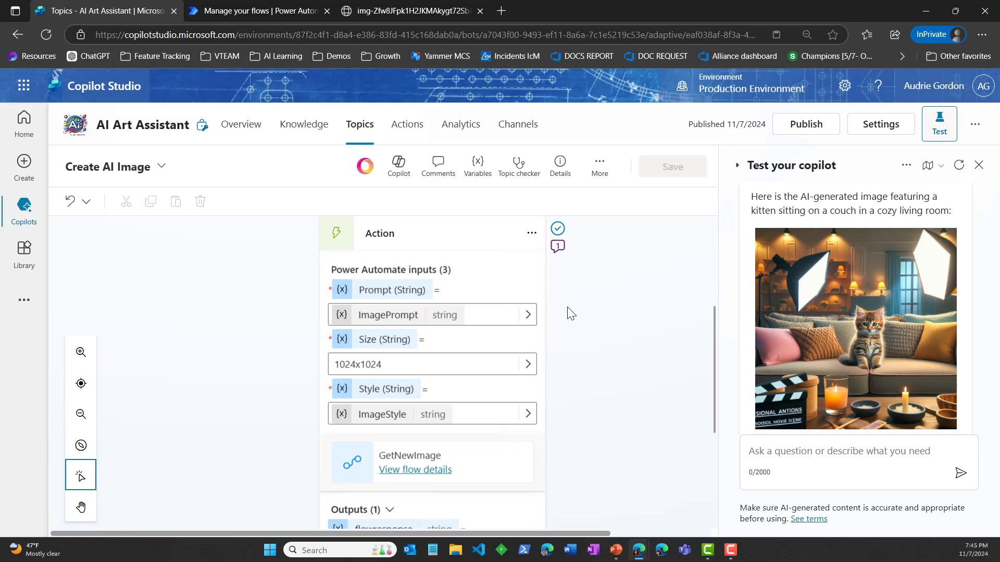
left_click(227, 137)
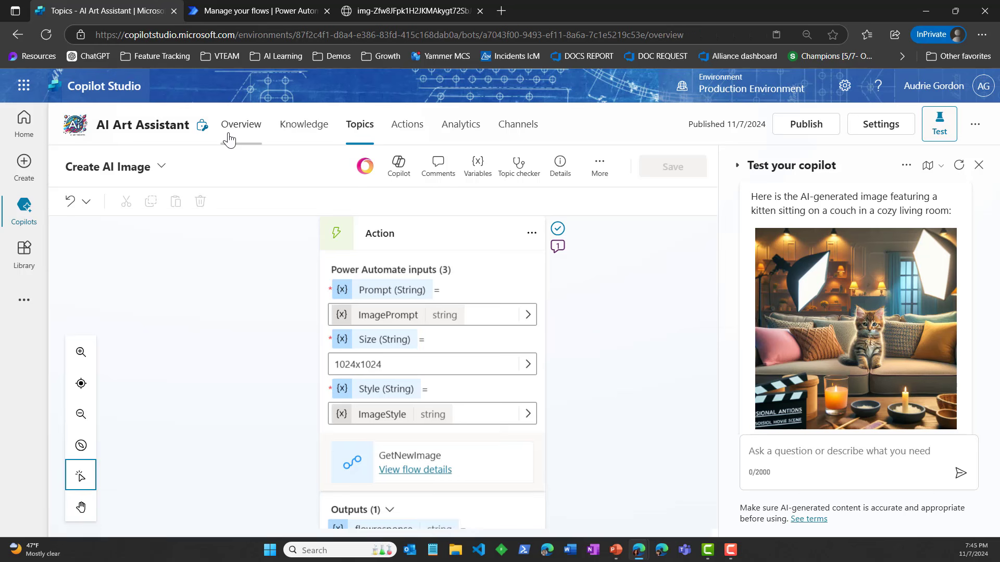